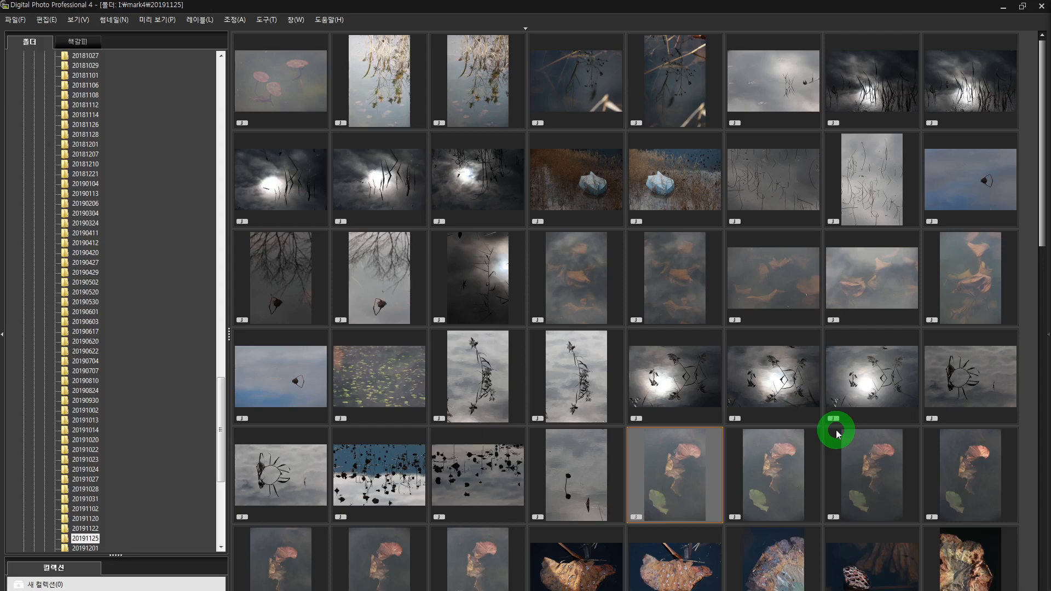
# Preview the water-lily photo, the second reed reflection photo and the bright cloudy-pond photo from folder 20191125 at full size.
pyautogui.click(294, 90)
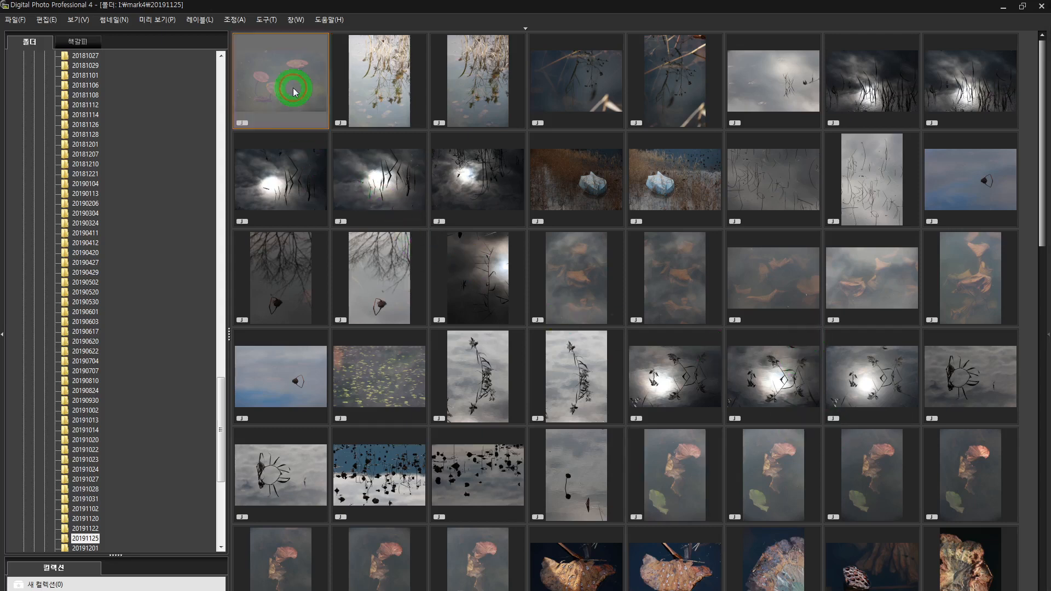
pyautogui.doubleClick(294, 87)
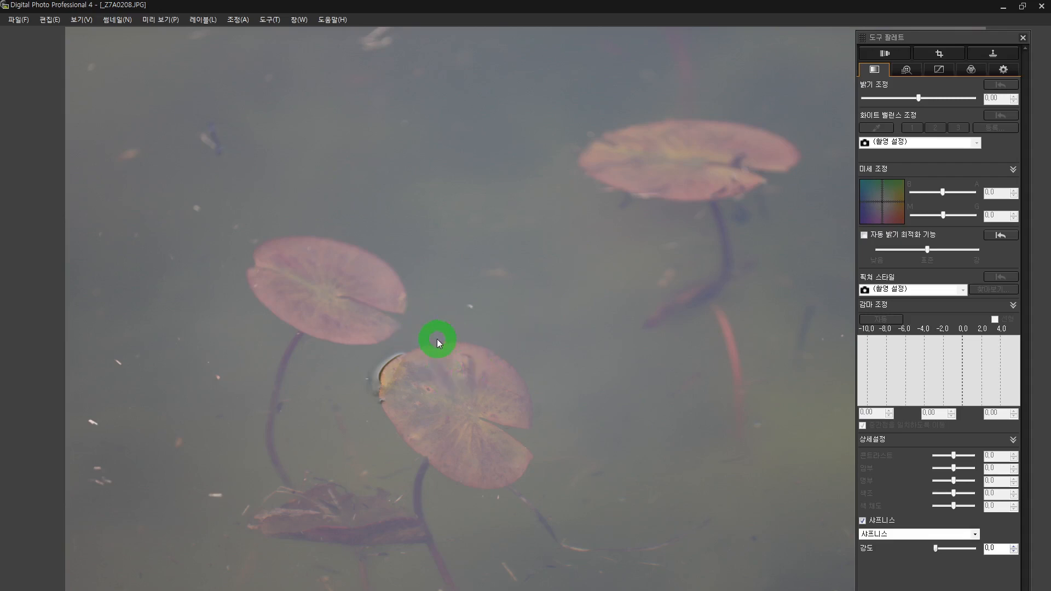
pyautogui.click(1042, 6)
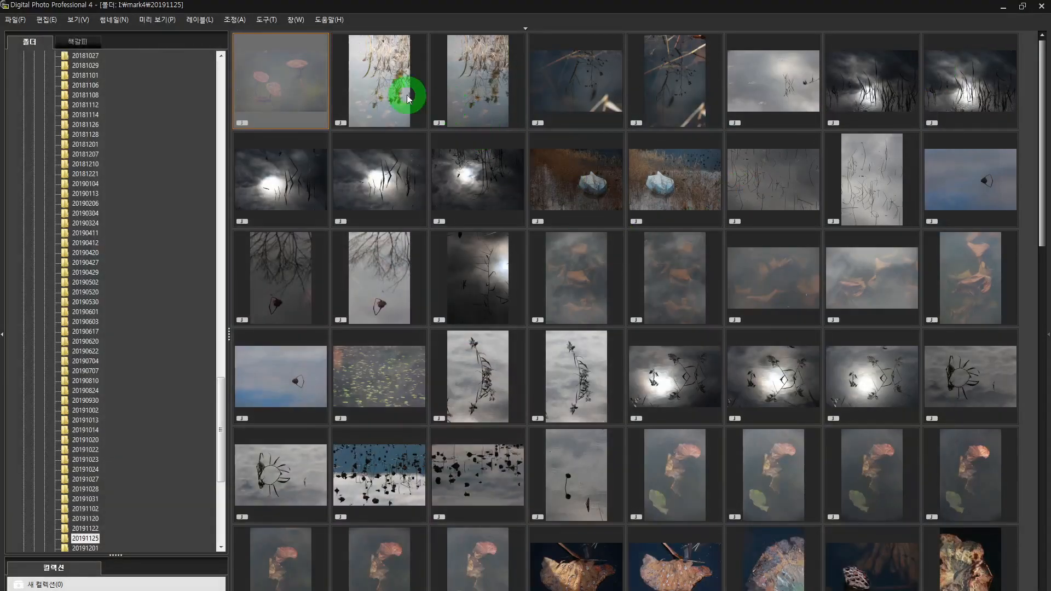
pyautogui.doubleClick(438, 99)
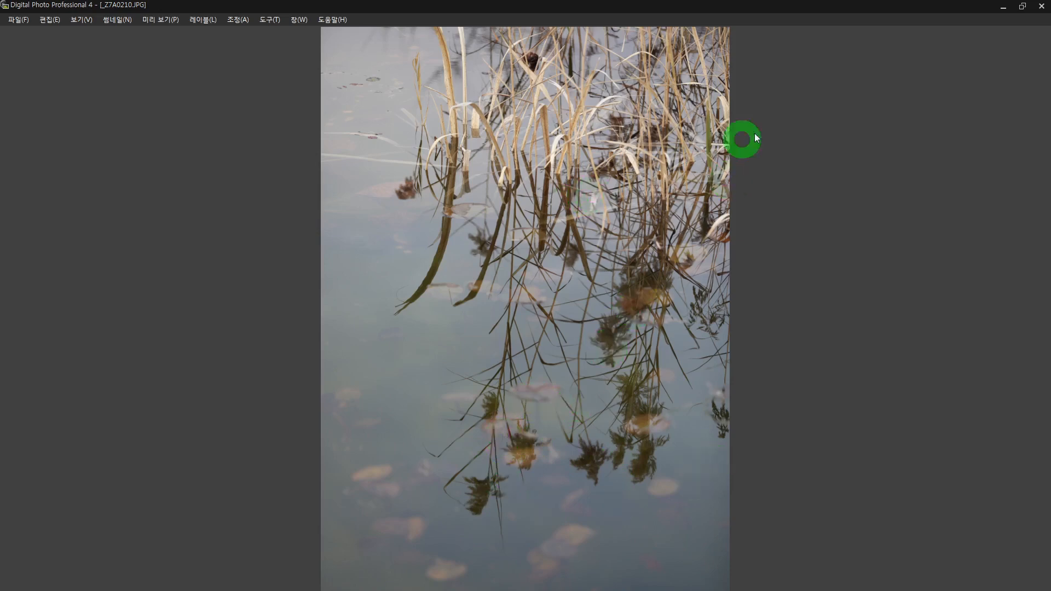
pyautogui.click(1042, 6)
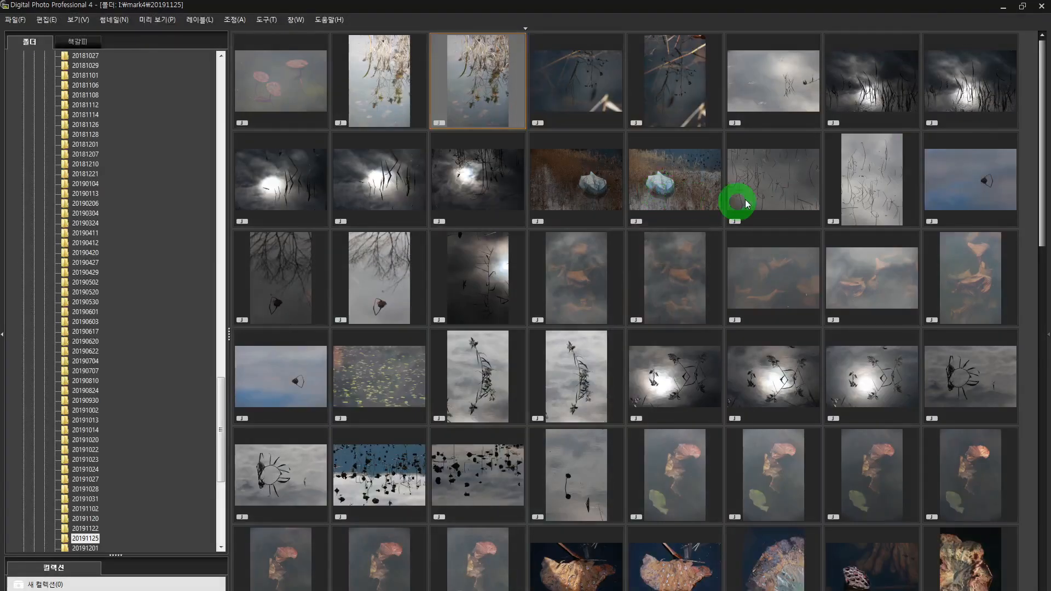
pyautogui.click(783, 96)
pyautogui.doubleClick(784, 96)
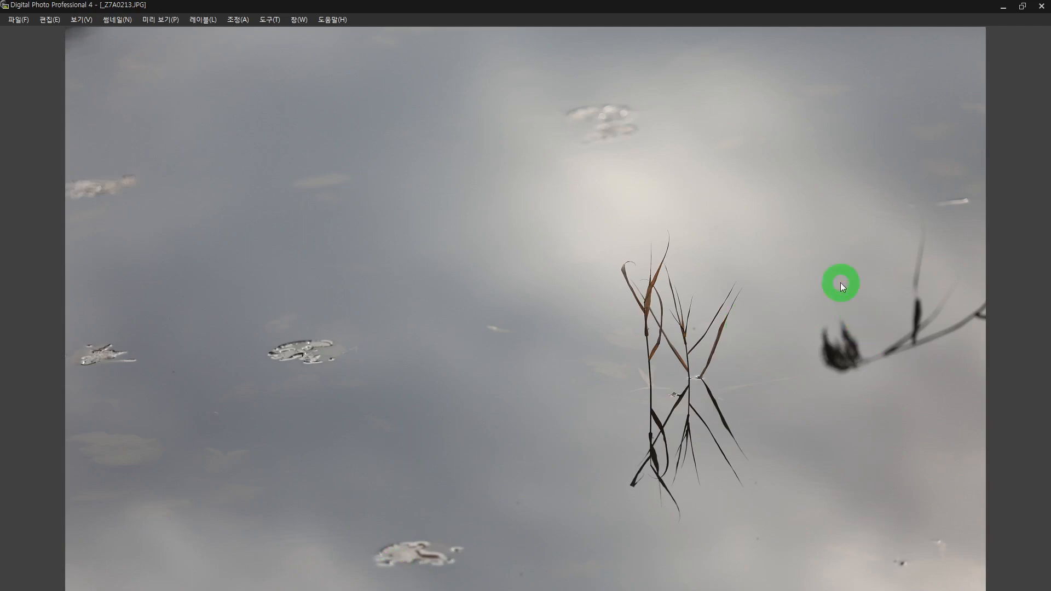
pyautogui.click(1041, 6)
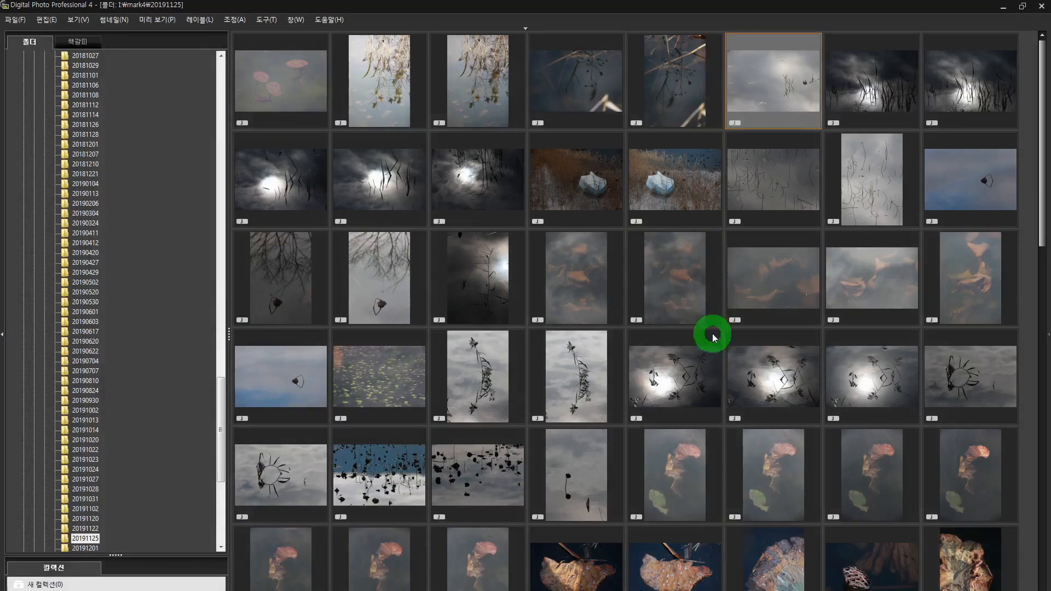
# Preview at full size the second of the two vertical photos showing brown leaves under cloudy water.
pyautogui.click(777, 495)
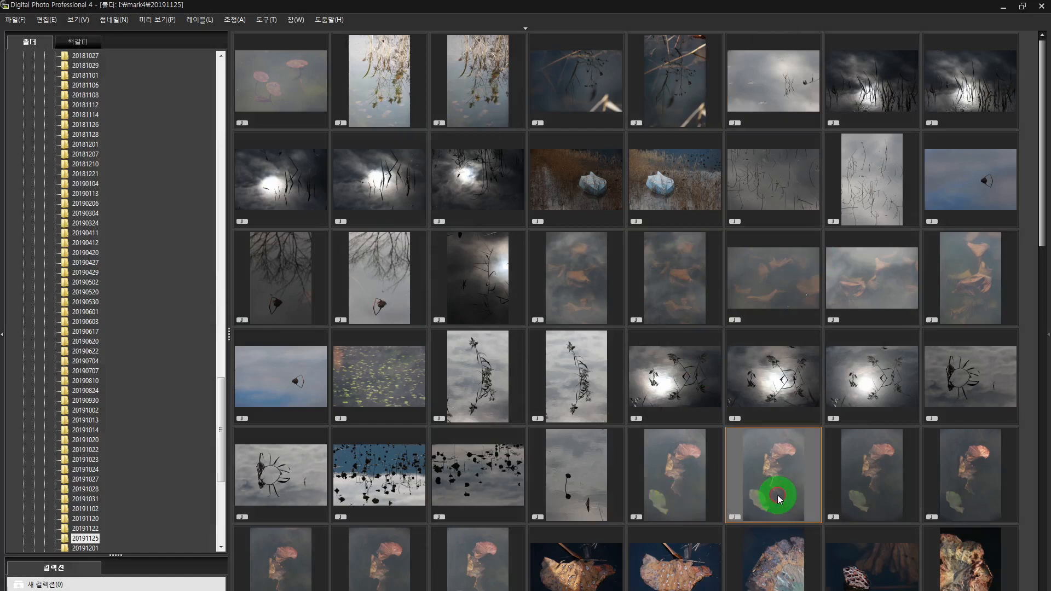
pyautogui.scroll(-3, 778, 496)
pyautogui.scroll(3, 780, 498)
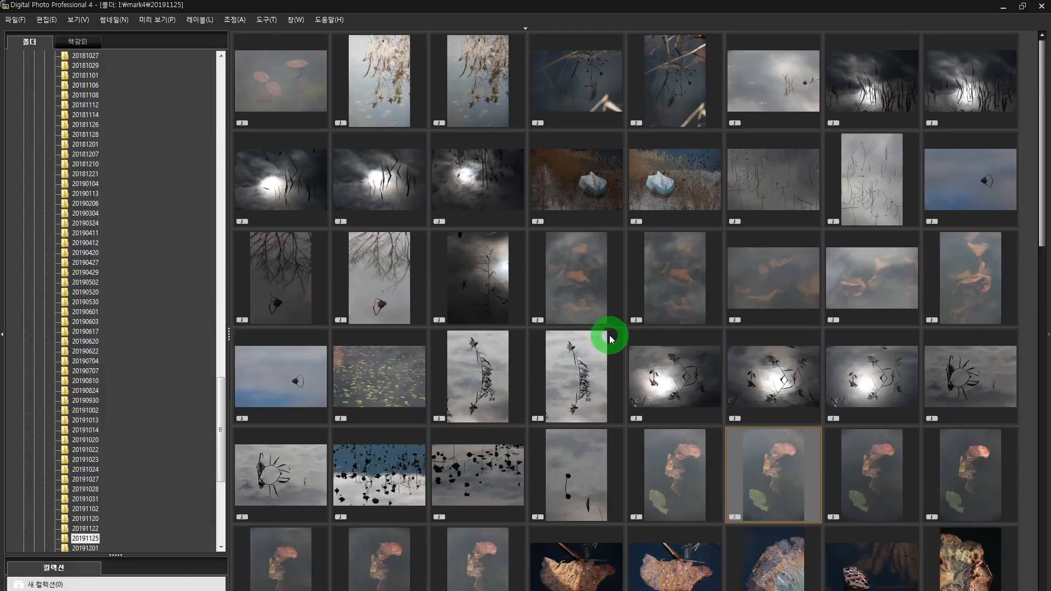
pyautogui.click(582, 277)
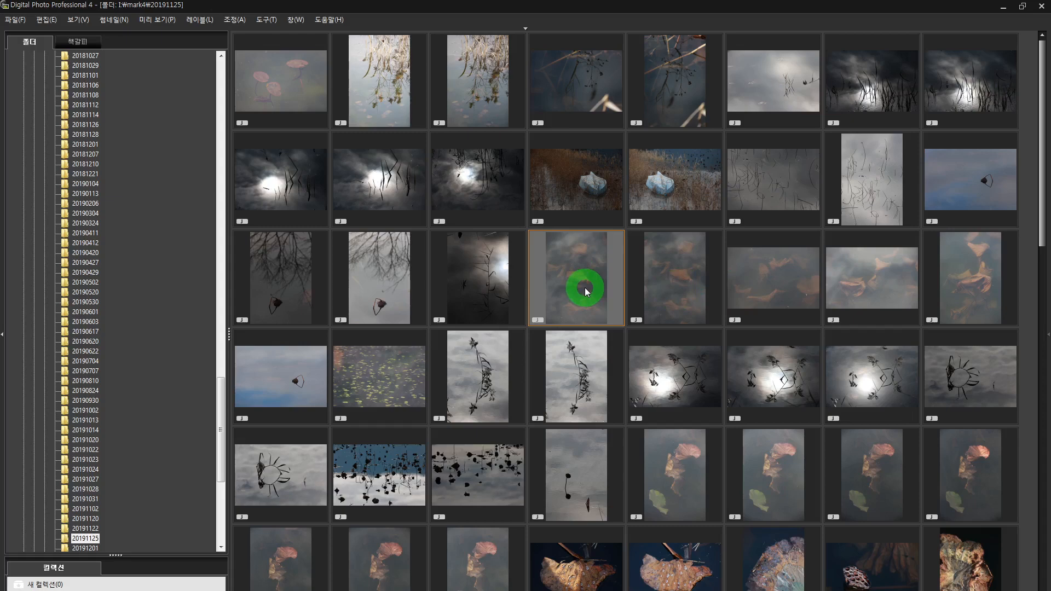
pyautogui.doubleClick(657, 290)
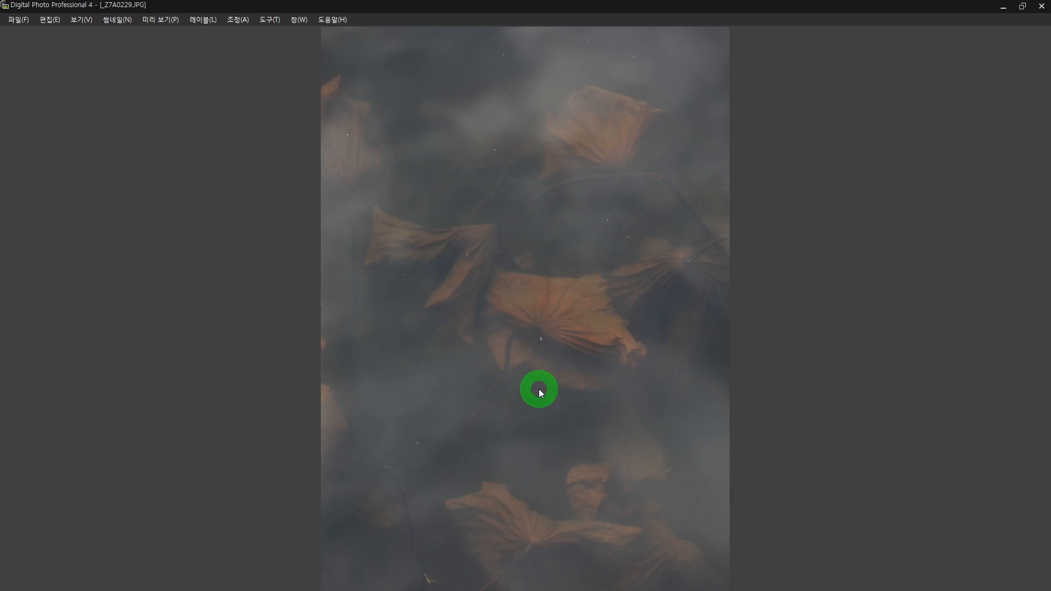
pyautogui.click(1040, 8)
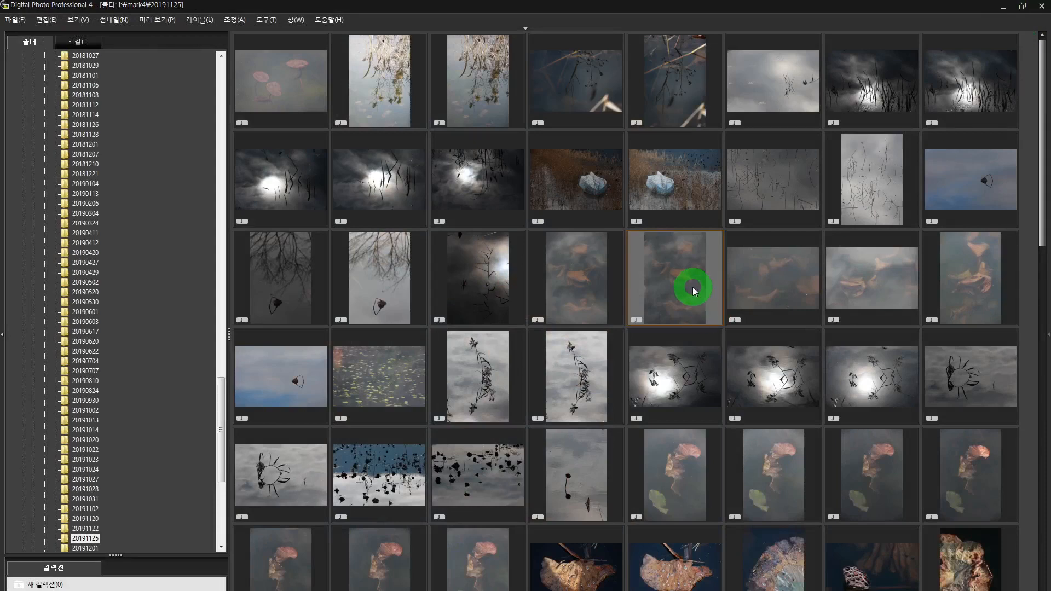
# Open the third vertical photo of the red and green lotus leaves, and switch to Photoshop with _Z7A0247.TIF.
pyautogui.click(778, 486)
pyautogui.scroll(-2, 774, 485)
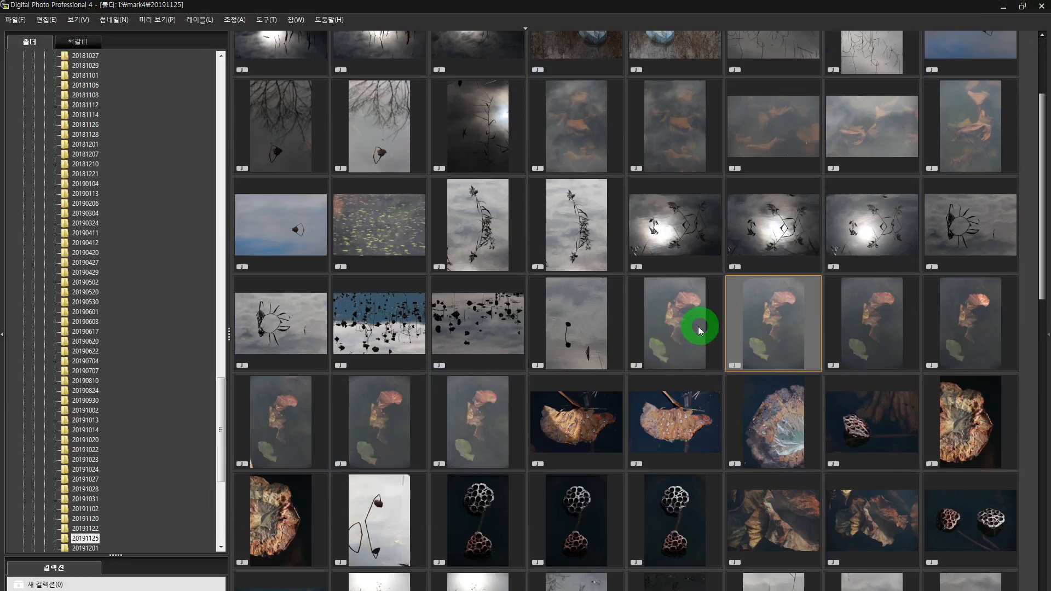
pyautogui.doubleClick(860, 327)
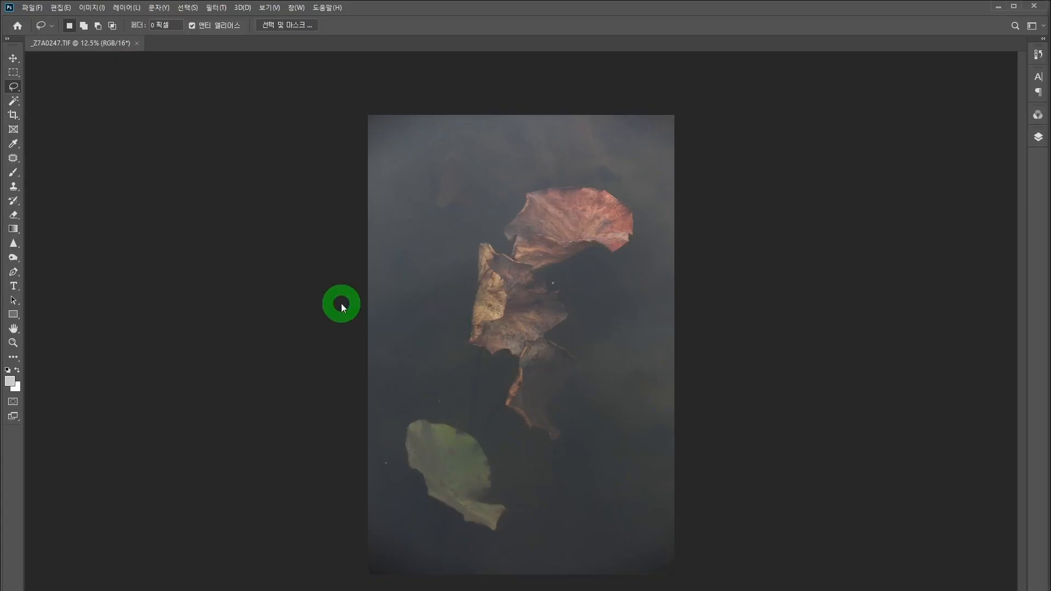
pyautogui.click(342, 304)
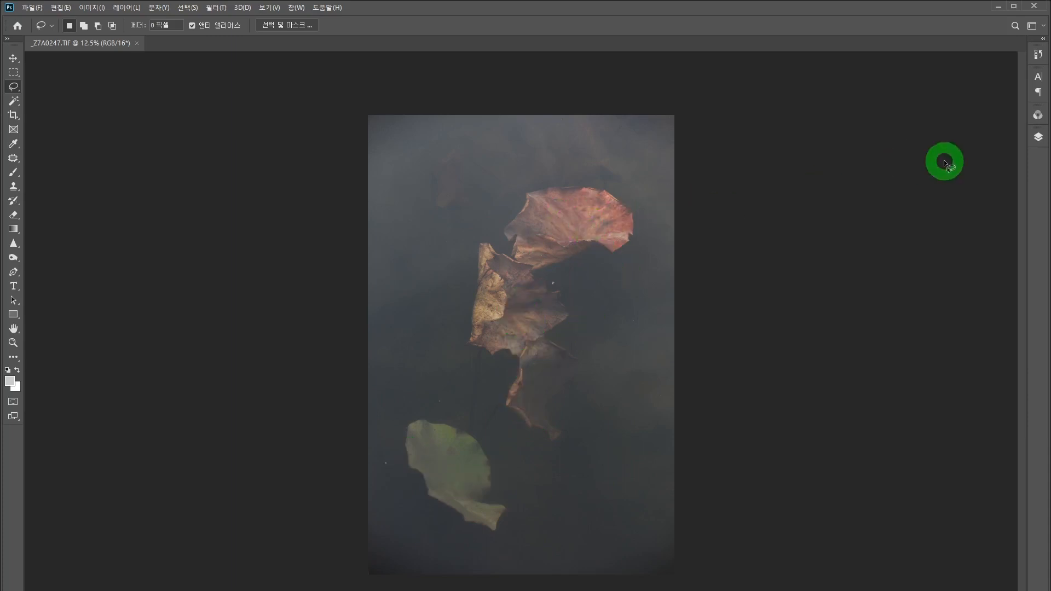
# Duplicate the background layer of _Z7A0247.TIF within the same document, keeping the suggested name 배경 복사.
pyautogui.click(1038, 137)
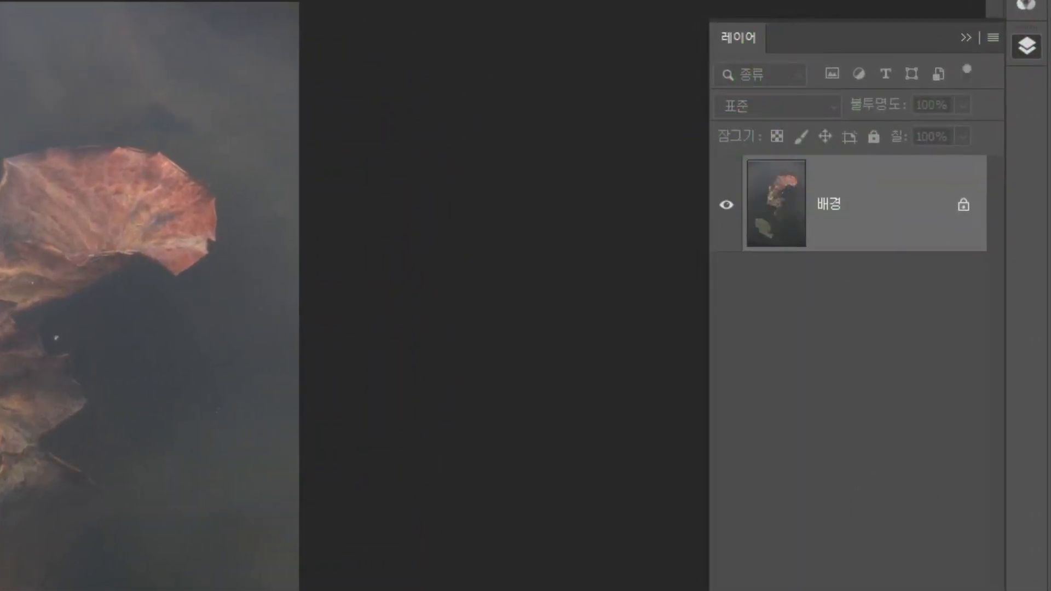
pyautogui.moveTo(790, 590); pyautogui.dragTo(791, 570)
pyautogui.click(899, 204)
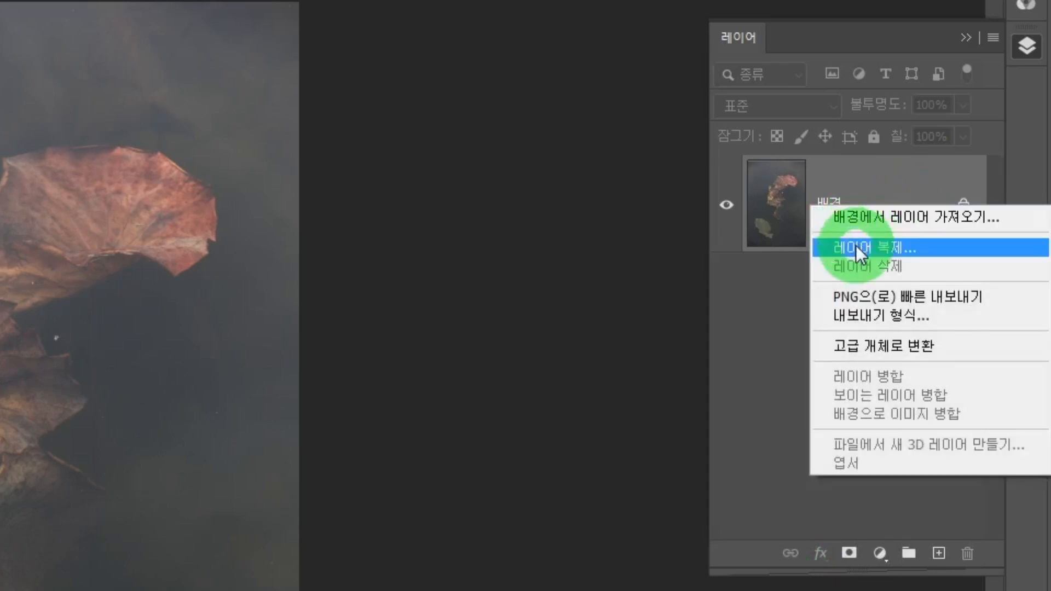
pyautogui.click(856, 245)
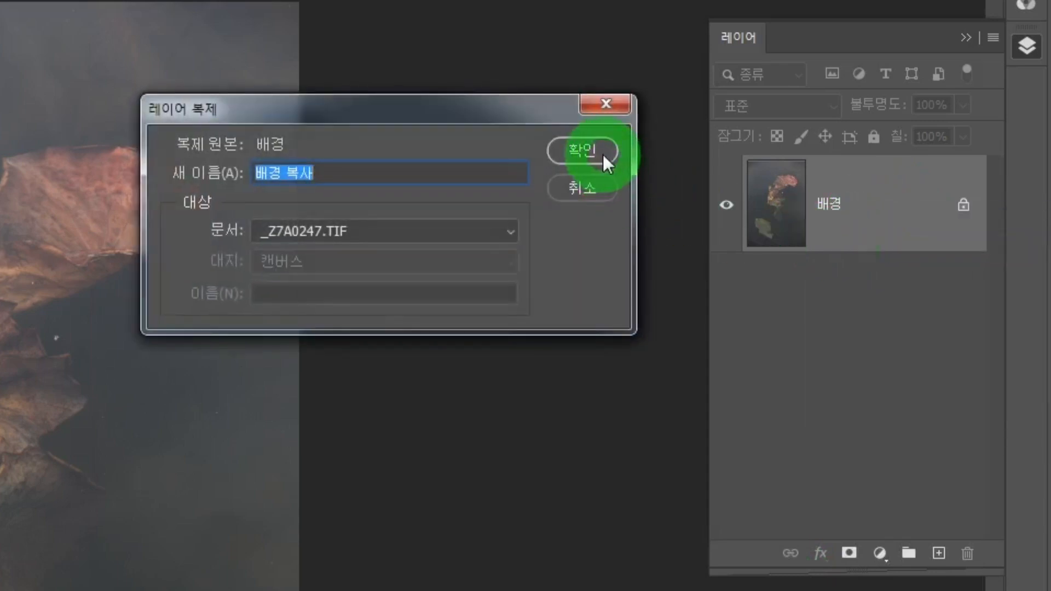
pyautogui.click(602, 156)
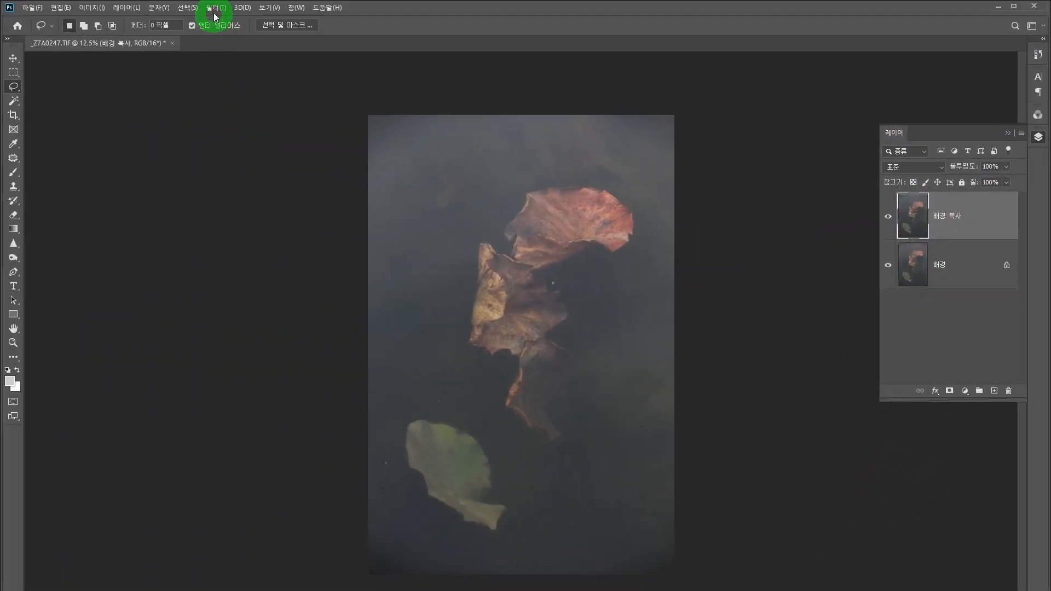
# Start the Camera Raw filter on the duplicated layer and lower Shadows to -83.
pyautogui.click(214, 14)
pyautogui.click(228, 68)
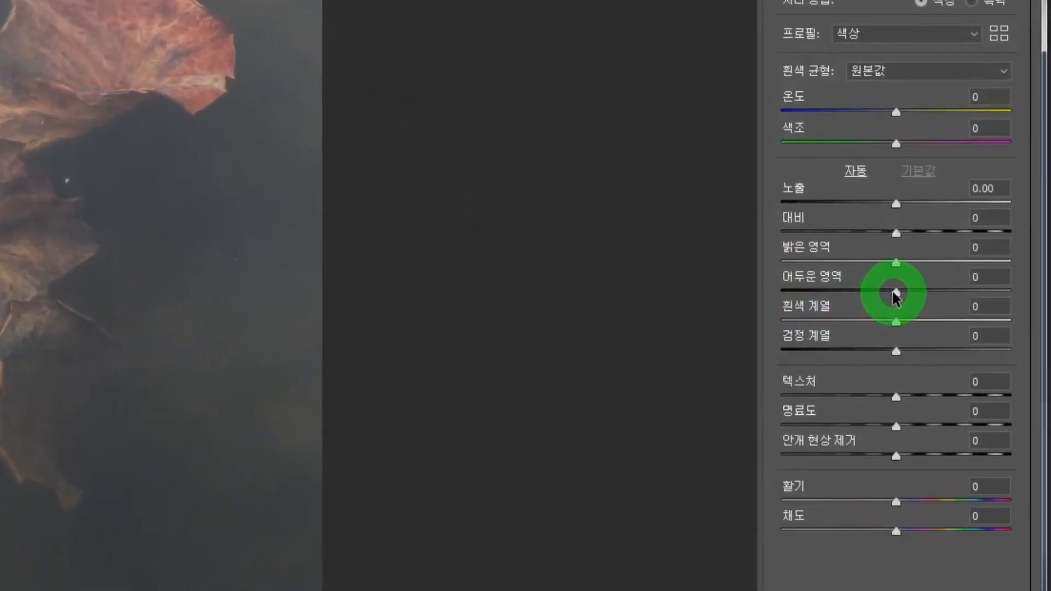
pyautogui.moveTo(936, 308); pyautogui.dragTo(885, 310)
pyautogui.moveTo(794, 289); pyautogui.dragTo(765, 287)
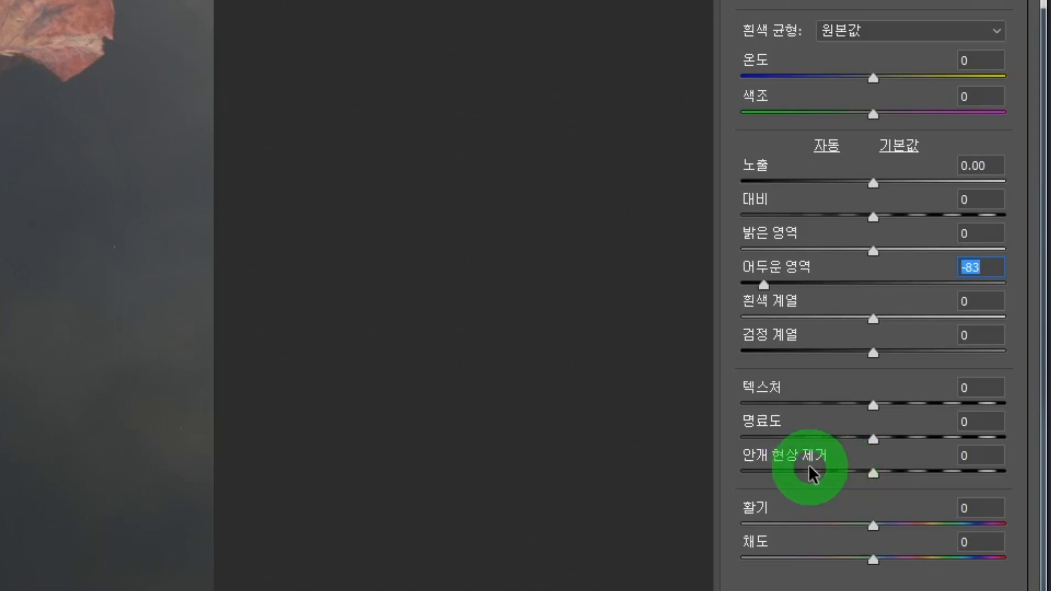
# Set Dehaze to +41, Saturation to +35 and Blacks to -19 in the Camera Raw filter.
pyautogui.moveTo(875, 474); pyautogui.dragTo(929, 482)
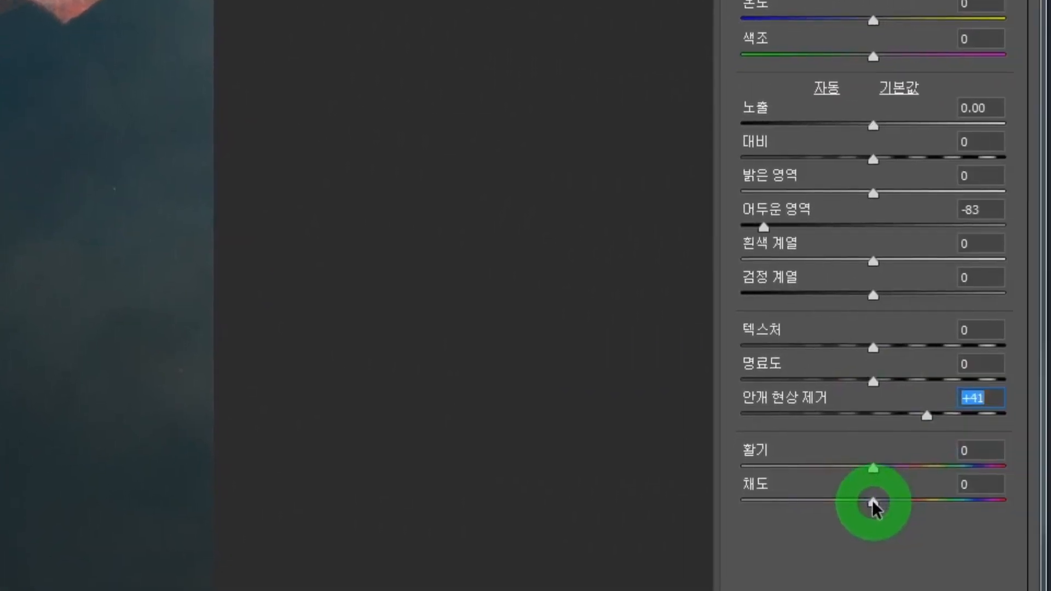
pyautogui.moveTo(873, 502); pyautogui.dragTo(918, 503)
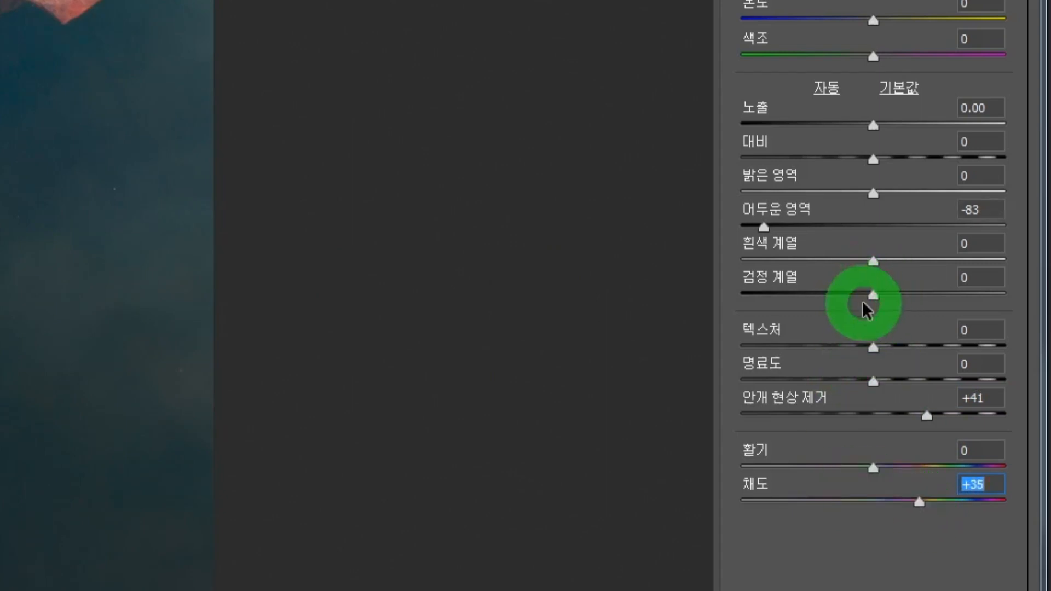
pyautogui.moveTo(874, 296); pyautogui.dragTo(849, 298)
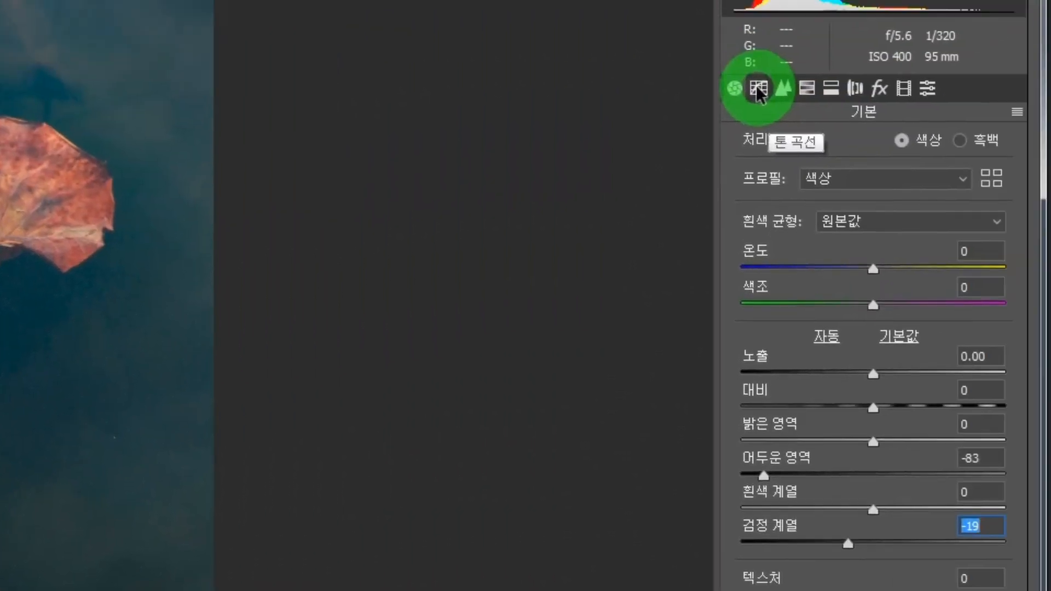
# Darken the midtones with an RGB tone curve point at input 144, output 111, and apply the Camera Raw filter.
pyautogui.click(758, 86)
pyautogui.moveTo(875, 383); pyautogui.dragTo(889, 404)
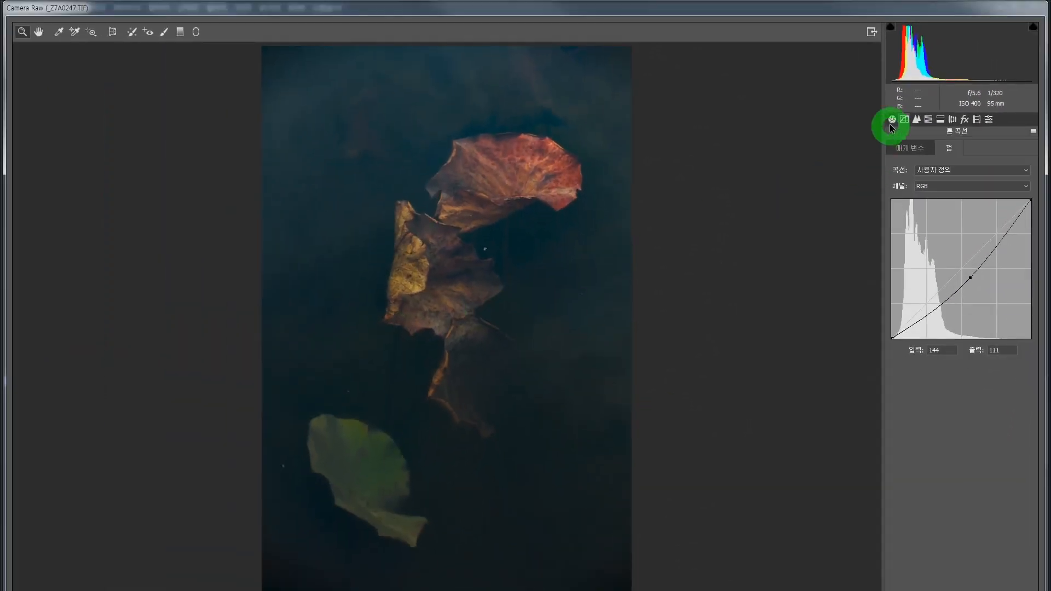
pyautogui.click(892, 120)
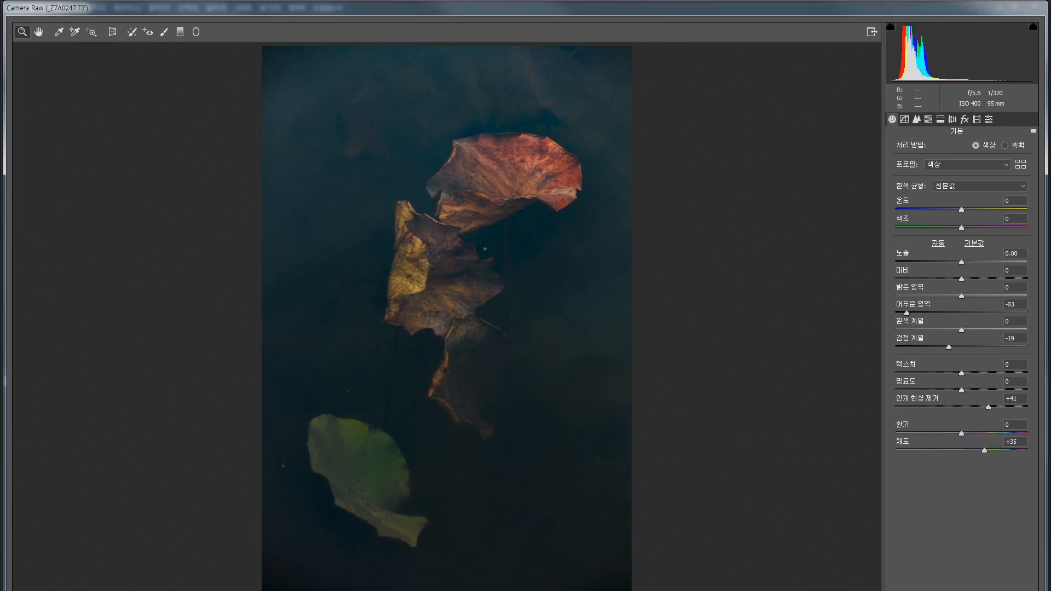
pyautogui.press('Return')
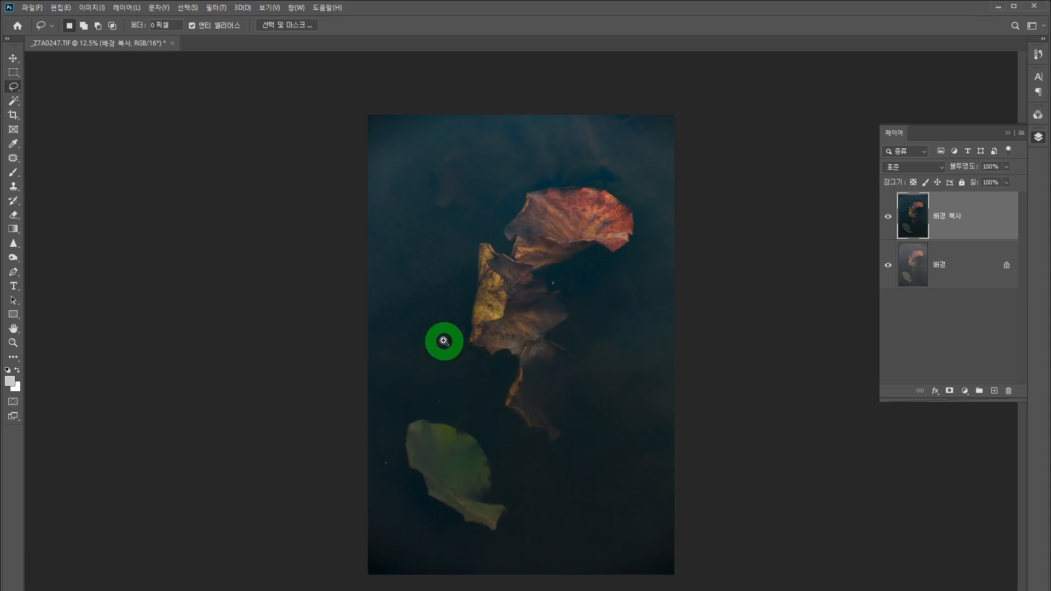
# Apply a Curves adjustment to the duplicated layer, setting the black point by sampling the dark water beside the leaves.
pyautogui.moveTo(439, 332); pyautogui.dragTo(572, 471)
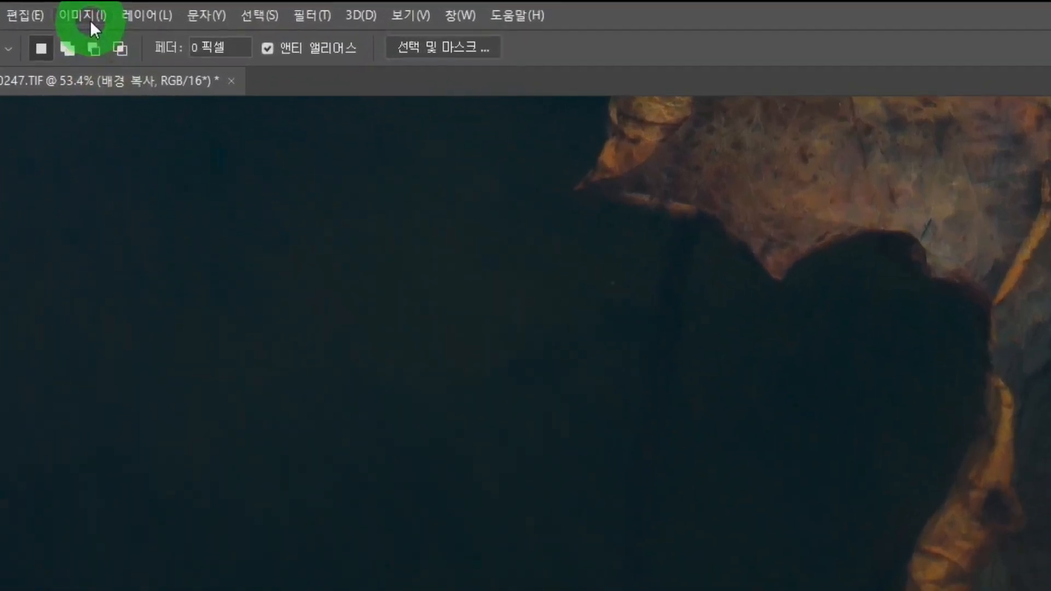
pyautogui.click(92, 8)
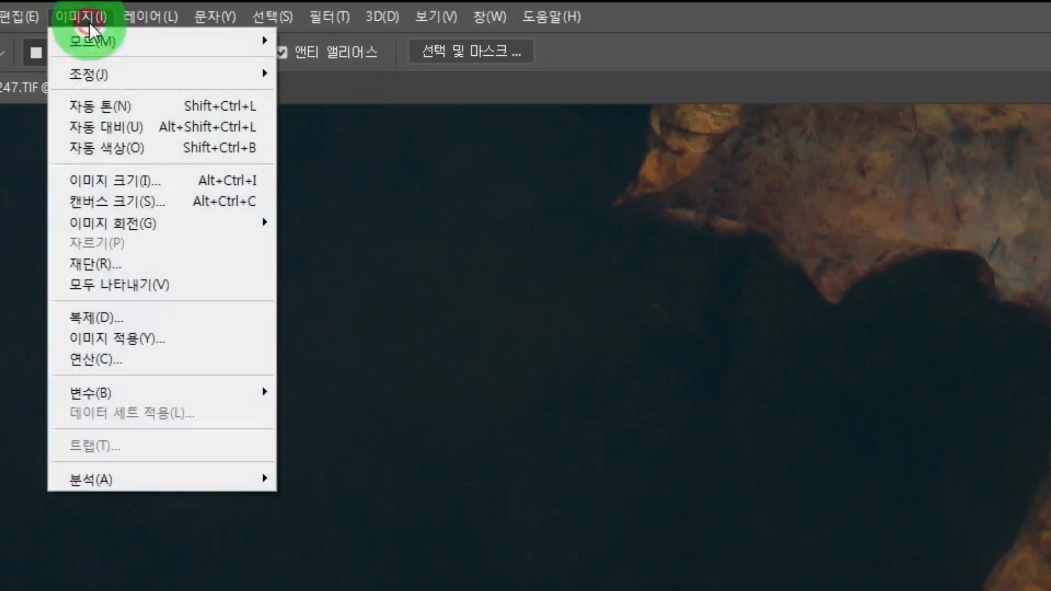
pyautogui.moveTo(104, 74)
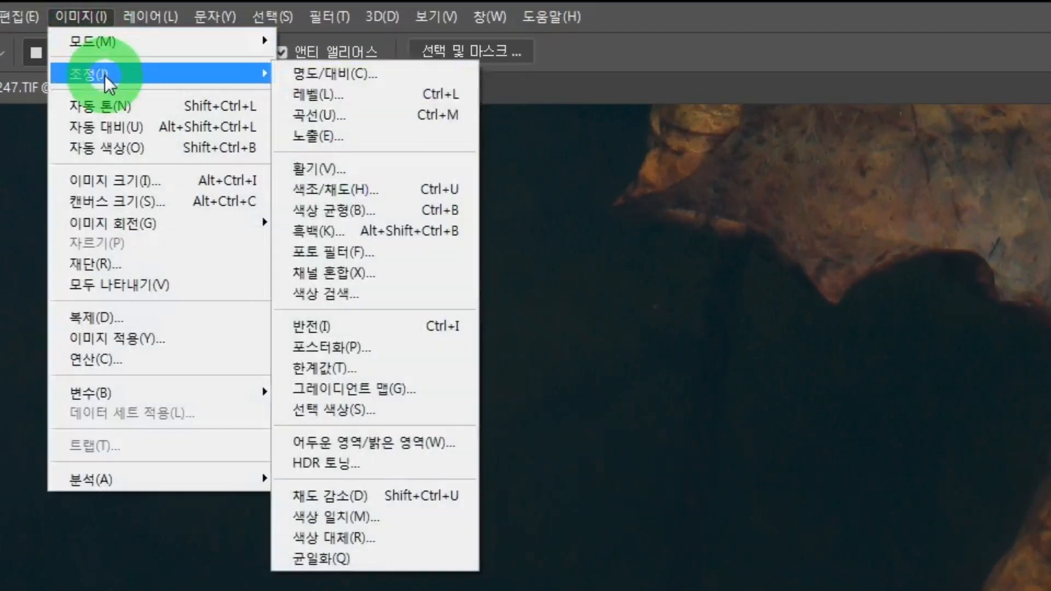
pyautogui.click(386, 111)
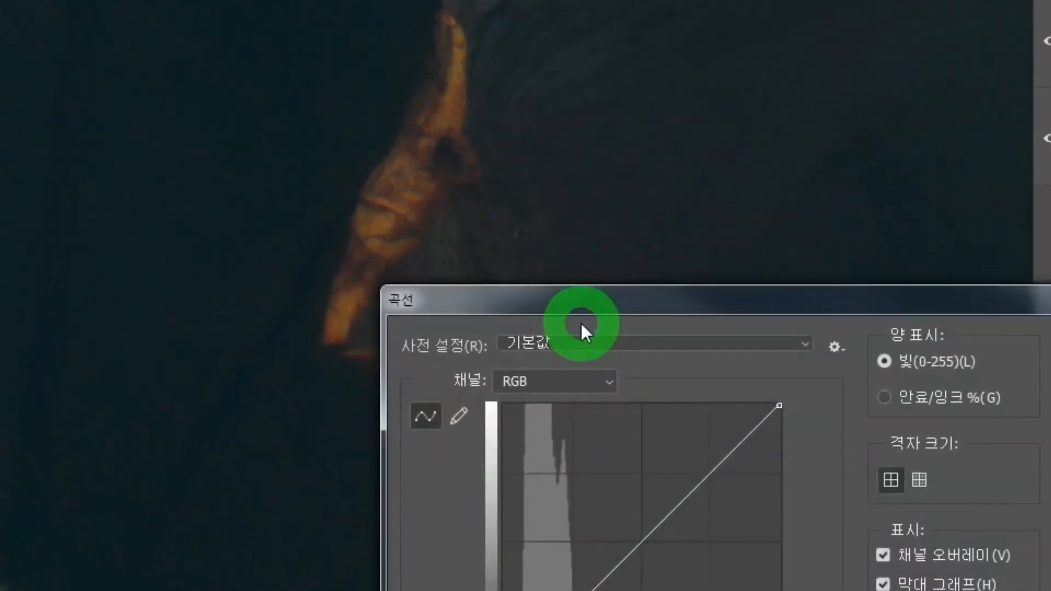
pyautogui.moveTo(581, 313); pyautogui.dragTo(436, 50)
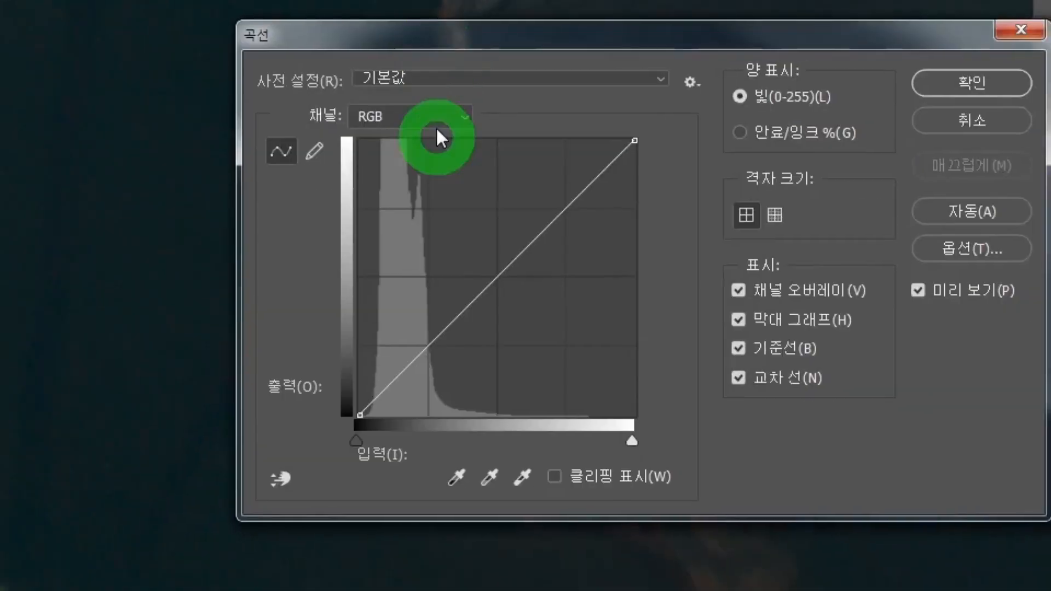
pyautogui.click(455, 477)
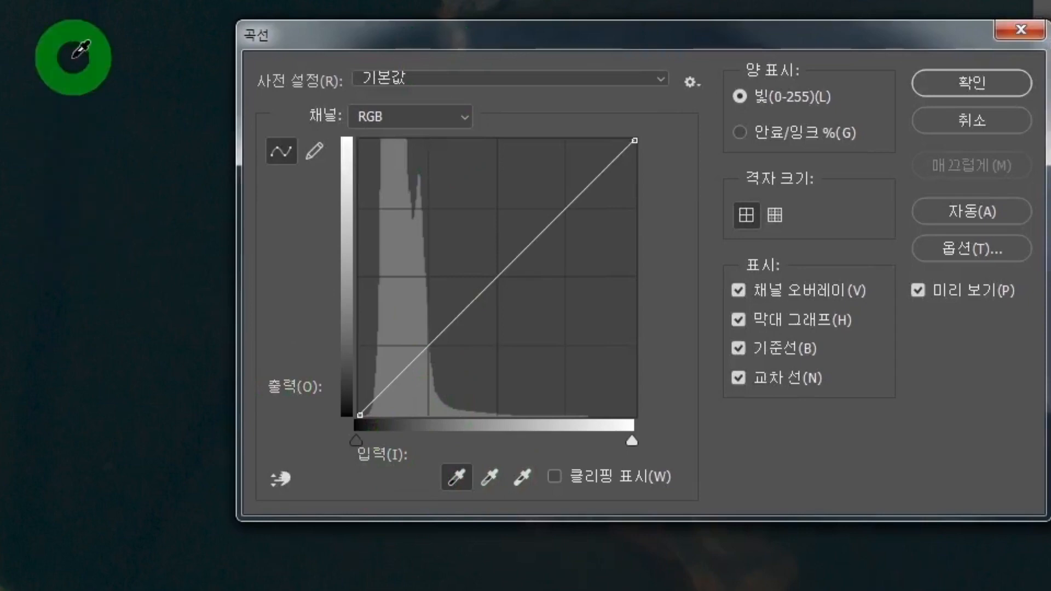
pyautogui.click(51, 270)
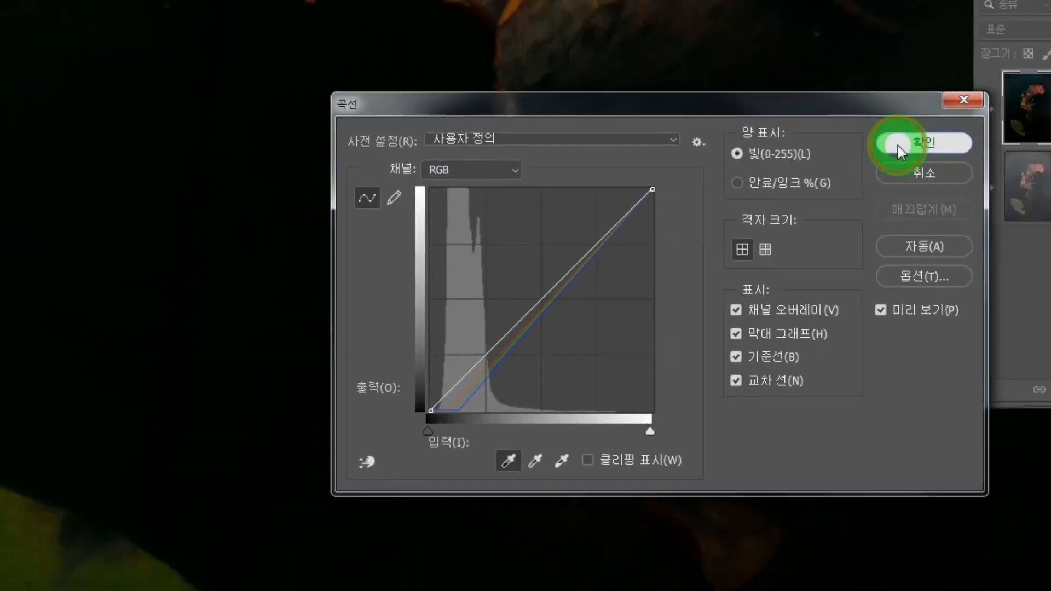
pyautogui.click(931, 96)
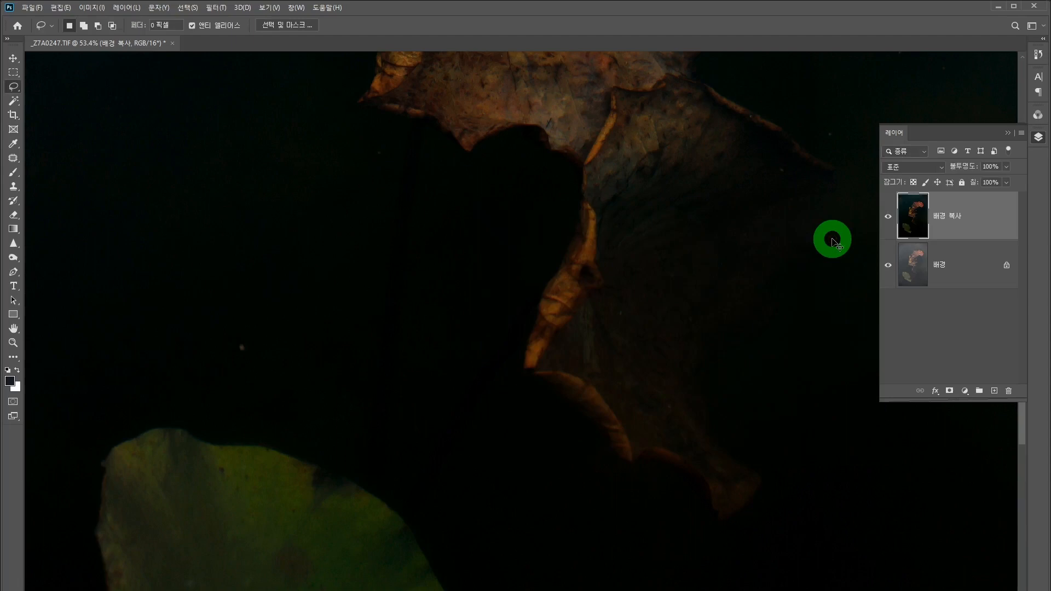
# Brighten the duplicated layer with a Curves adjustment, placing an RGB midtone point at input 112, output 151.
pyautogui.hotkey('ctrl', '-')
pyautogui.hotkey('ctrl', '-')
pyautogui.hotkey('ctrl', '-')
pyautogui.hotkey('ctrl', '-')
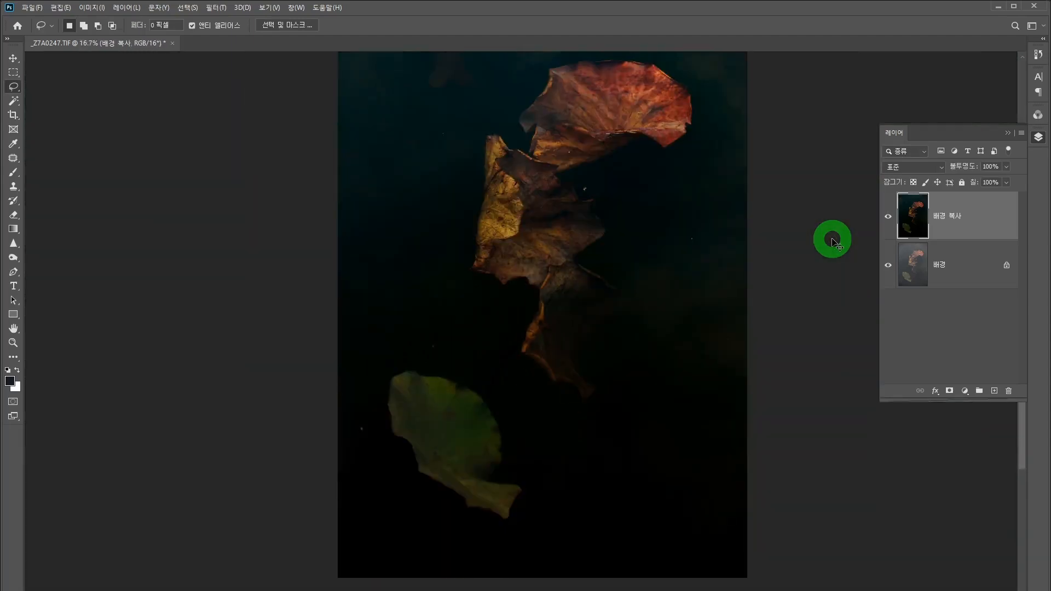
pyautogui.moveTo(560, 254); pyautogui.dragTo(539, 317)
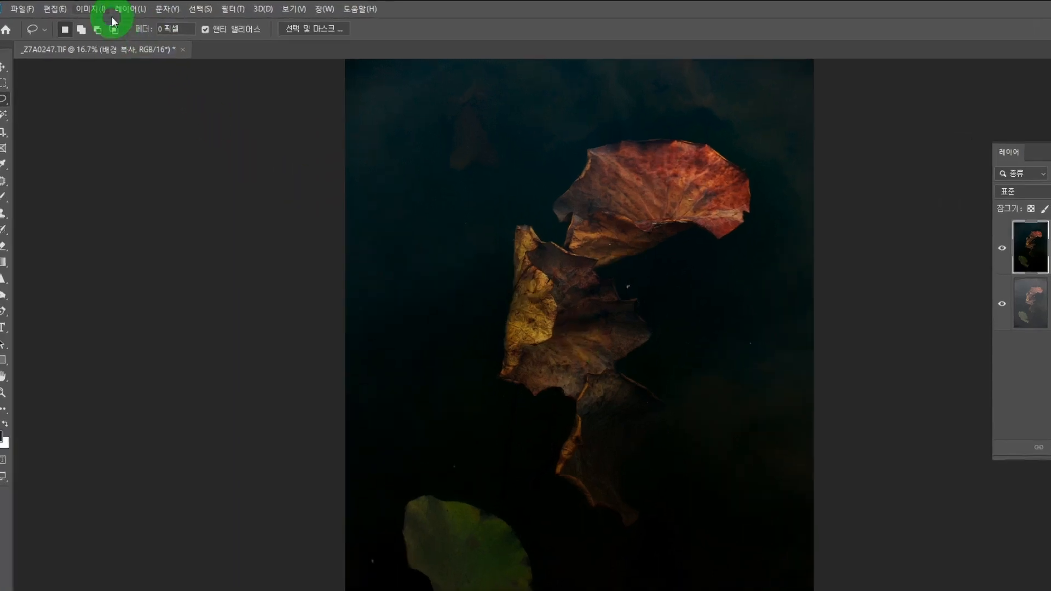
pyautogui.click(97, 7)
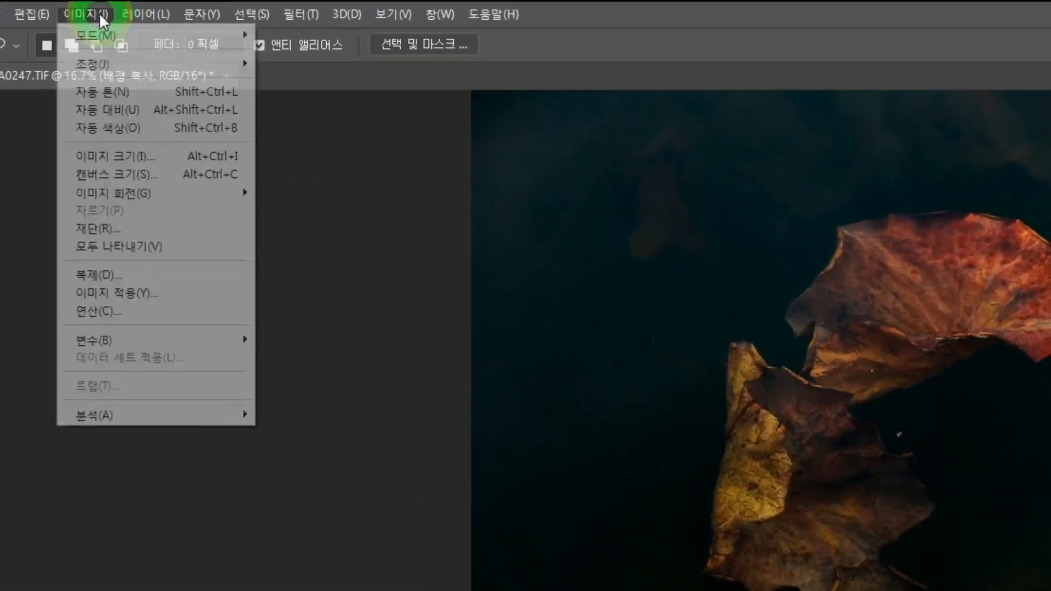
pyautogui.moveTo(108, 65)
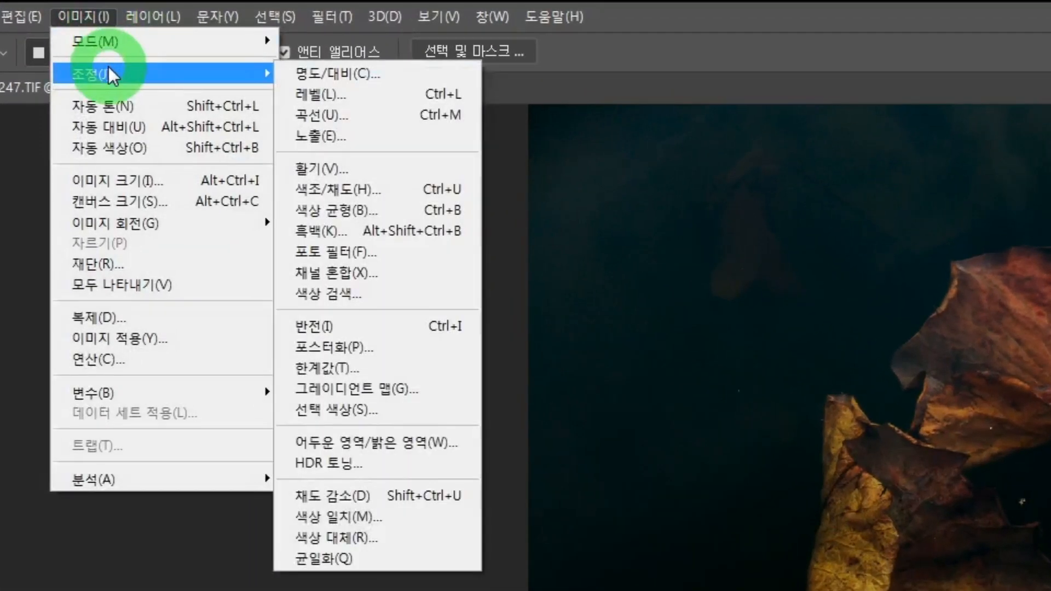
pyautogui.click(371, 108)
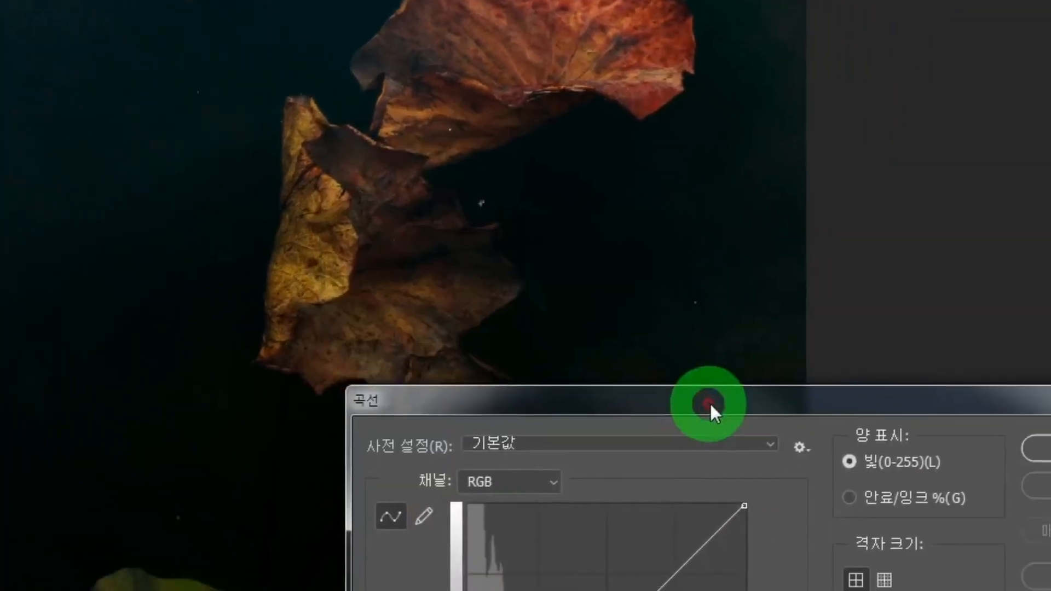
pyautogui.moveTo(710, 402); pyautogui.dragTo(590, 106)
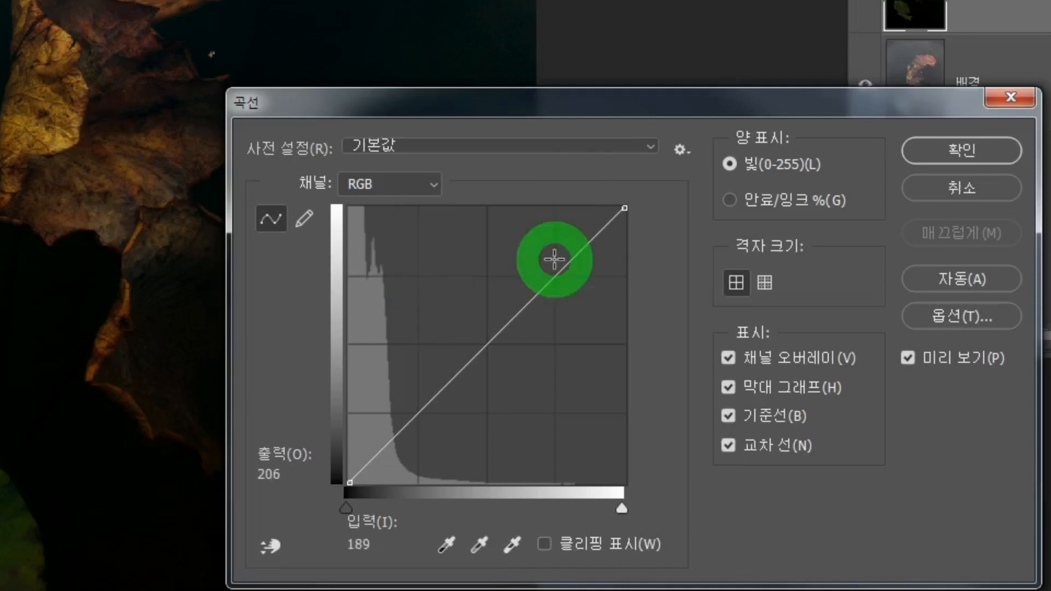
pyautogui.moveTo(486, 345); pyautogui.dragTo(469, 320)
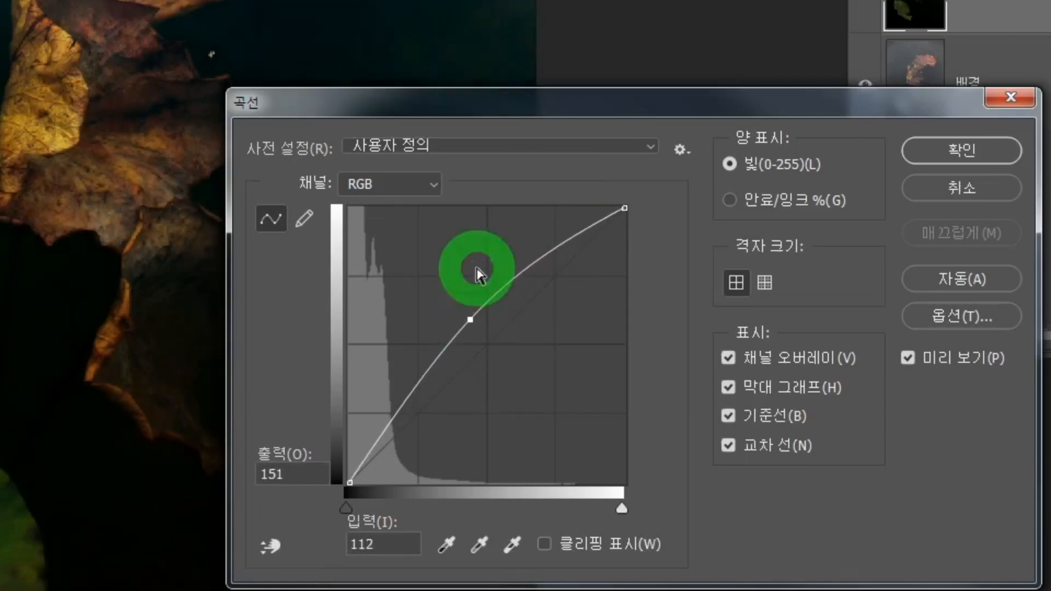
pyautogui.moveTo(479, 131); pyautogui.dragTo(497, 0)
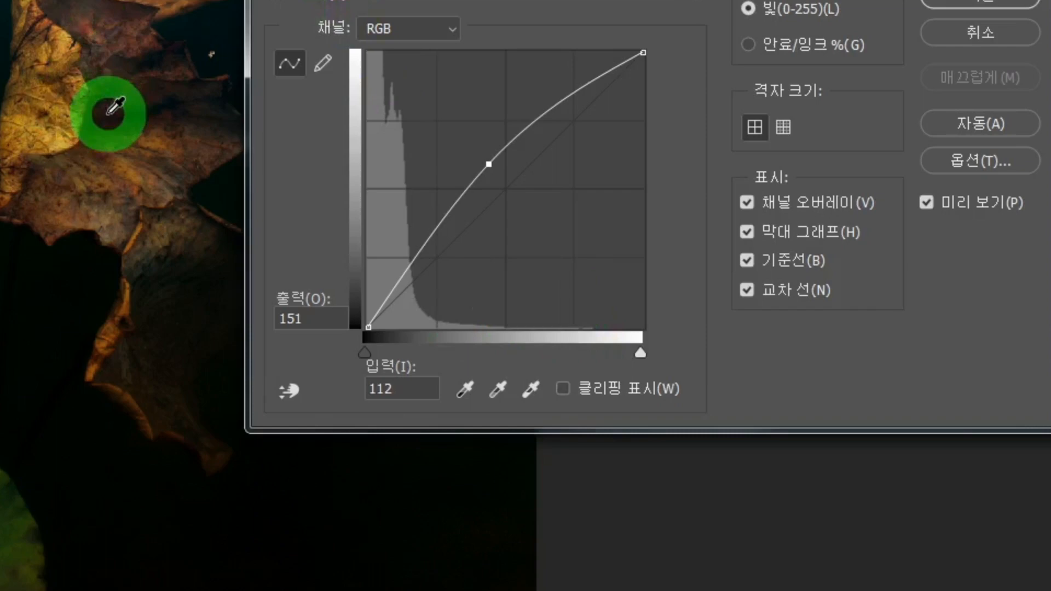
pyautogui.click(939, 2)
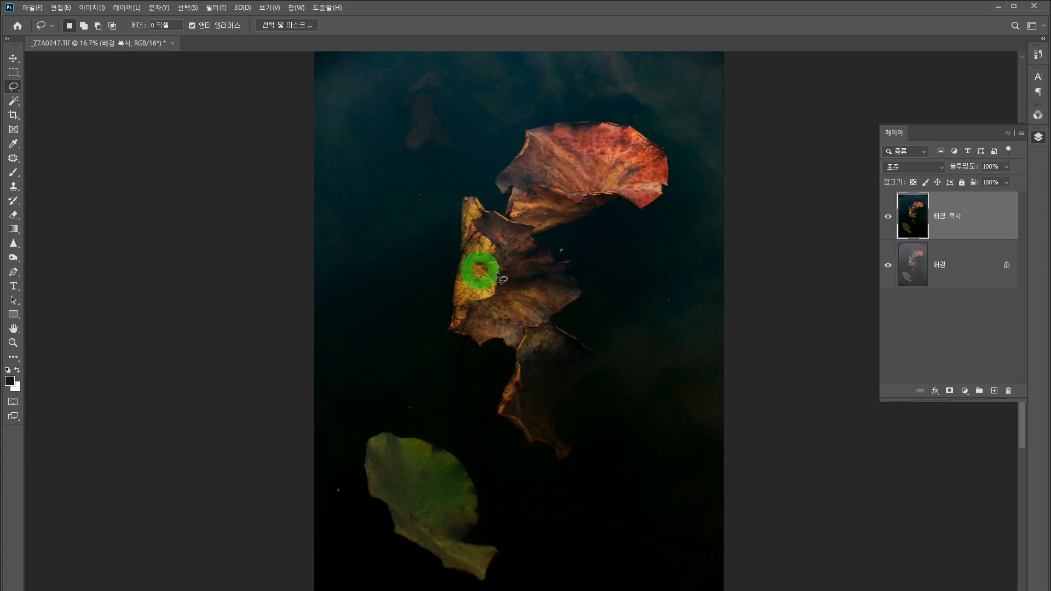
# Remove the white debris and the small specks in the dark water beside the brown leaf with the Clone Stamp tool.
pyautogui.moveTo(537, 234); pyautogui.dragTo(605, 283)
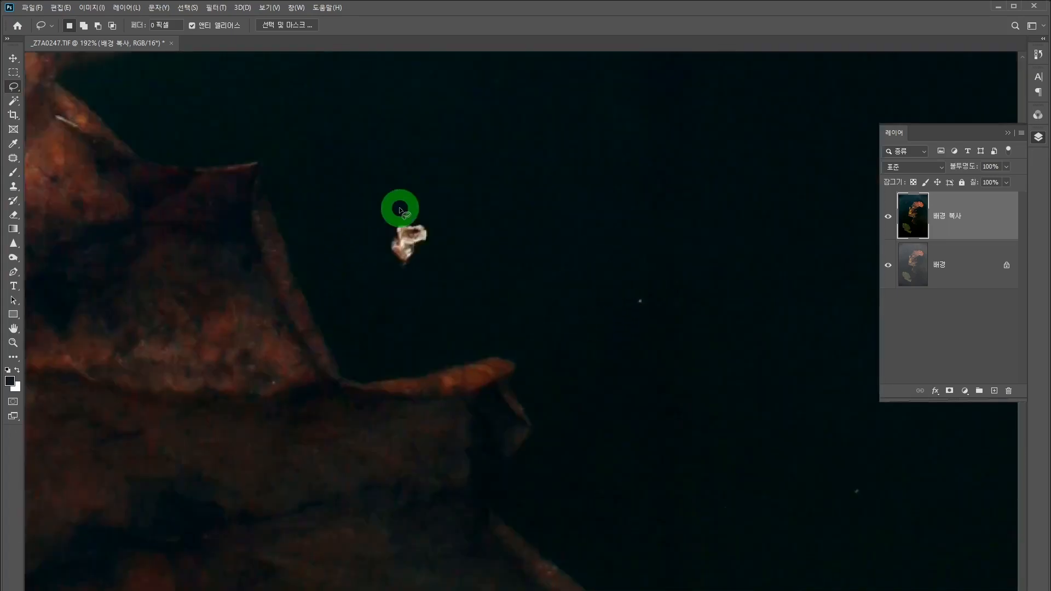
pyautogui.click(13, 187)
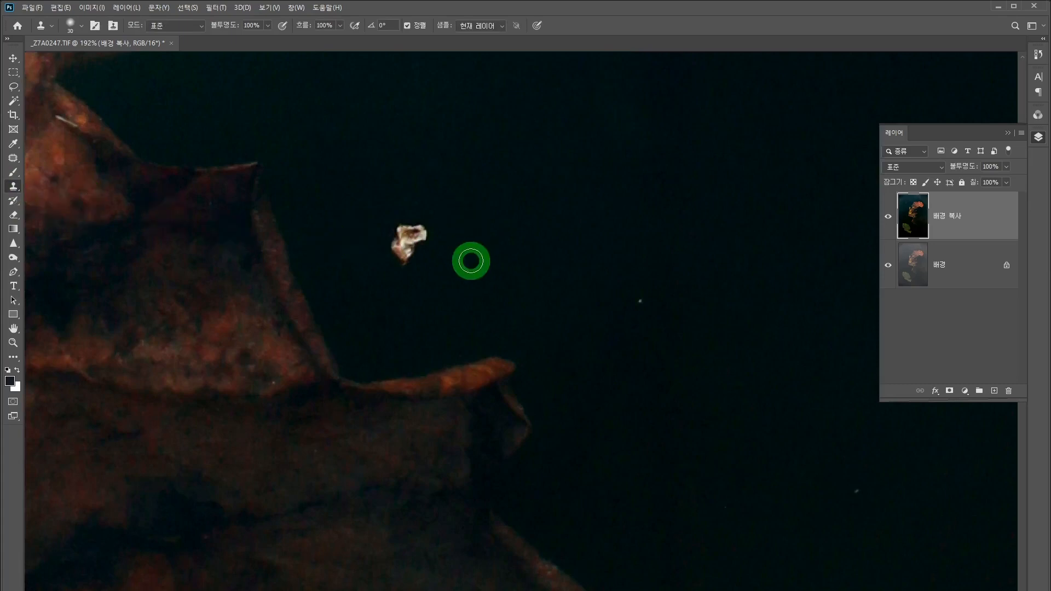
pyautogui.keyDown('alt'); pyautogui.click(461, 261); pyautogui.keyUp('alt')
pyautogui.moveTo(426, 233)
pyautogui.mouseDown()
pyautogui.moveTo(405, 254)
pyautogui.moveTo(416, 227)
pyautogui.moveTo(390, 239)
pyautogui.moveTo(404, 250)
pyautogui.moveTo(404, 225)
pyautogui.moveTo(389, 244)
pyautogui.mouseUp()
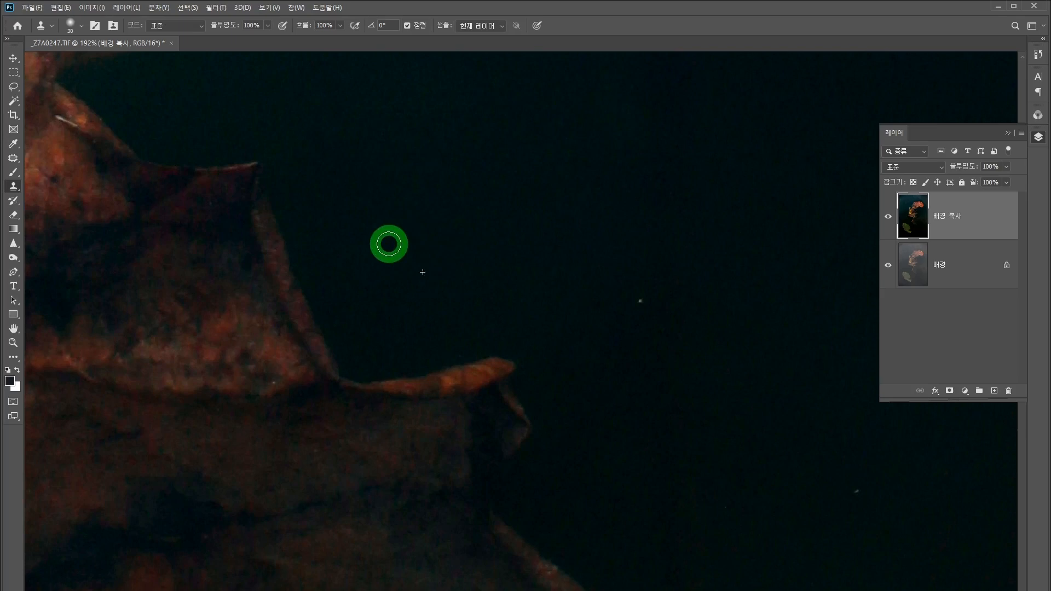
pyautogui.moveTo(859, 484); pyautogui.dragTo(865, 500)
# Clone out the white speck on the dark brown leaf to the right of the yellow curled section.
pyautogui.moveTo(378, 443)
pyautogui.mouseDown()
pyautogui.moveTo(476, 365)
pyautogui.moveTo(704, 230)
pyautogui.mouseUp()
pyautogui.moveTo(460, 347)
pyautogui.mouseDown()
pyautogui.moveTo(530, 310)
pyautogui.moveTo(441, 504)
pyautogui.mouseUp()
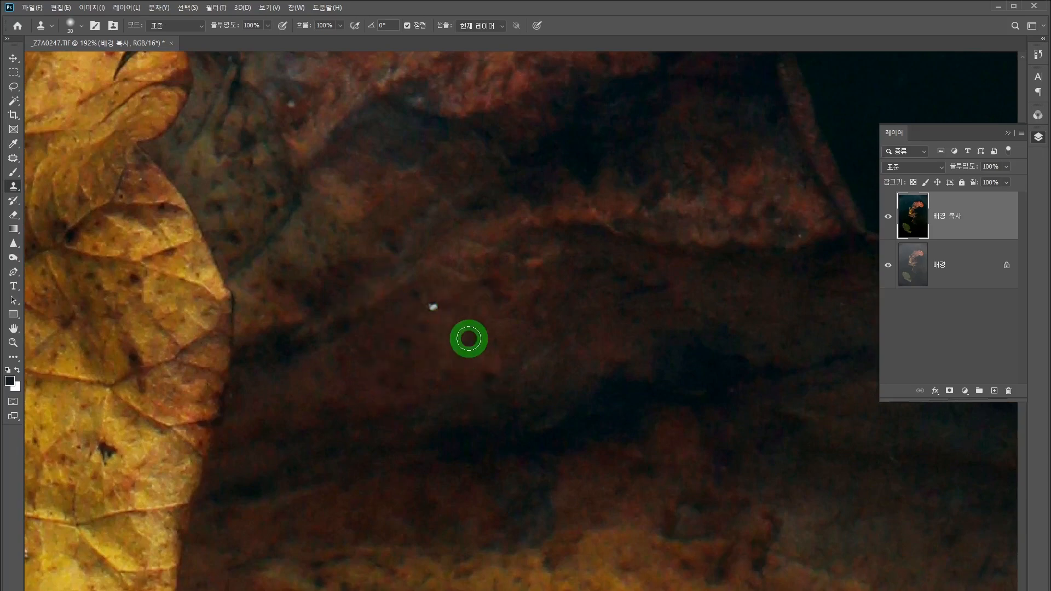
pyautogui.click(439, 300)
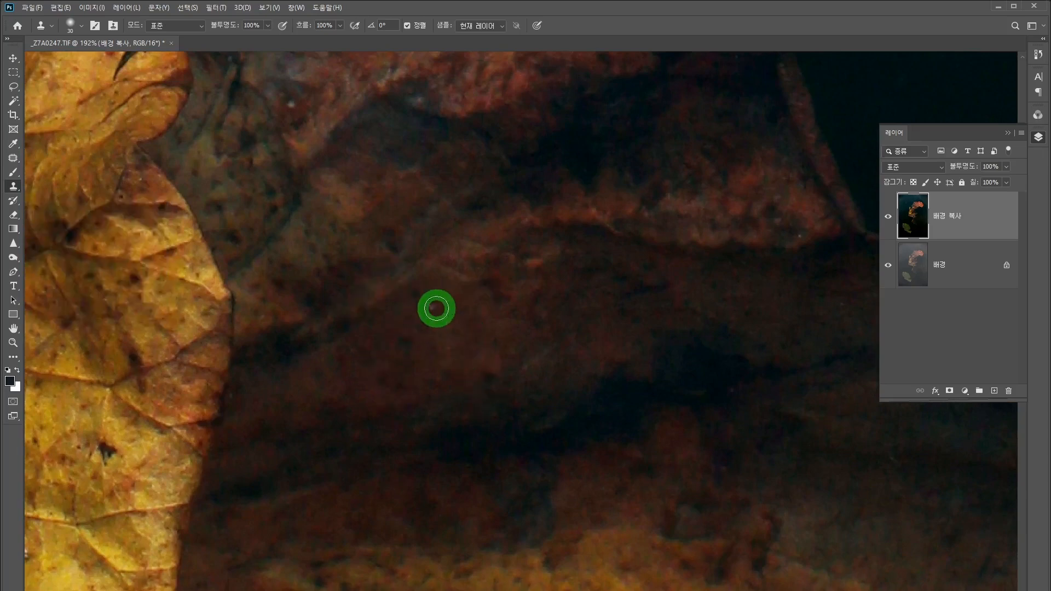
pyautogui.keyDown('alt'); pyautogui.click(426, 350); pyautogui.keyUp('alt')
pyautogui.click(432, 307)
# Clone clean leaf texture over the pale specks on the yellow curled leaf section and its adjacent brown area.
pyautogui.moveTo(342, 277); pyautogui.dragTo(462, 438)
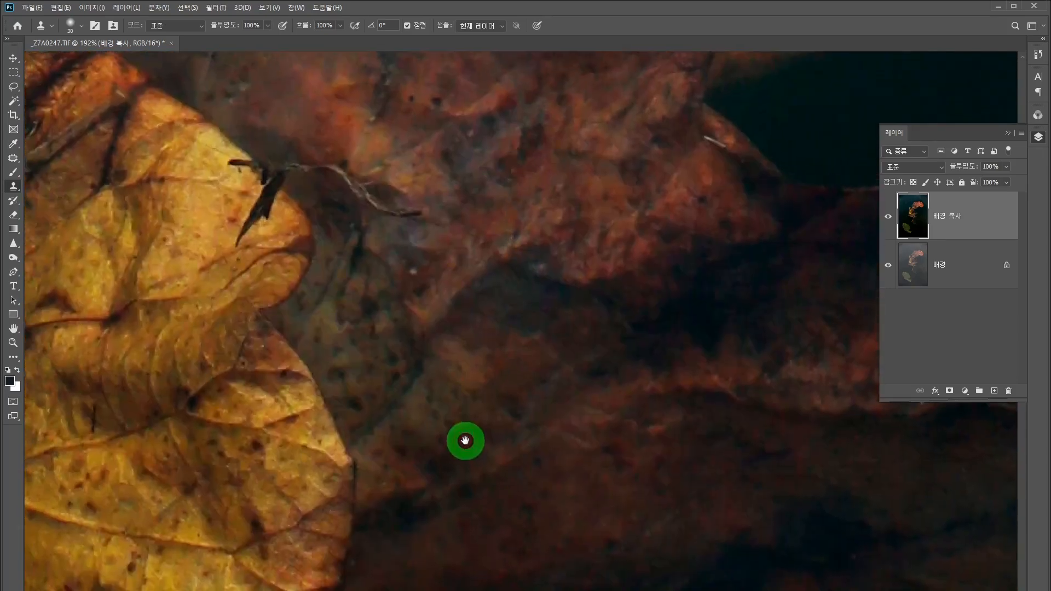
pyautogui.keyDown('alt'); pyautogui.click(438, 279); pyautogui.keyUp('alt')
pyautogui.moveTo(397, 433); pyautogui.dragTo(593, 199)
pyautogui.moveTo(453, 423); pyautogui.dragTo(520, 376)
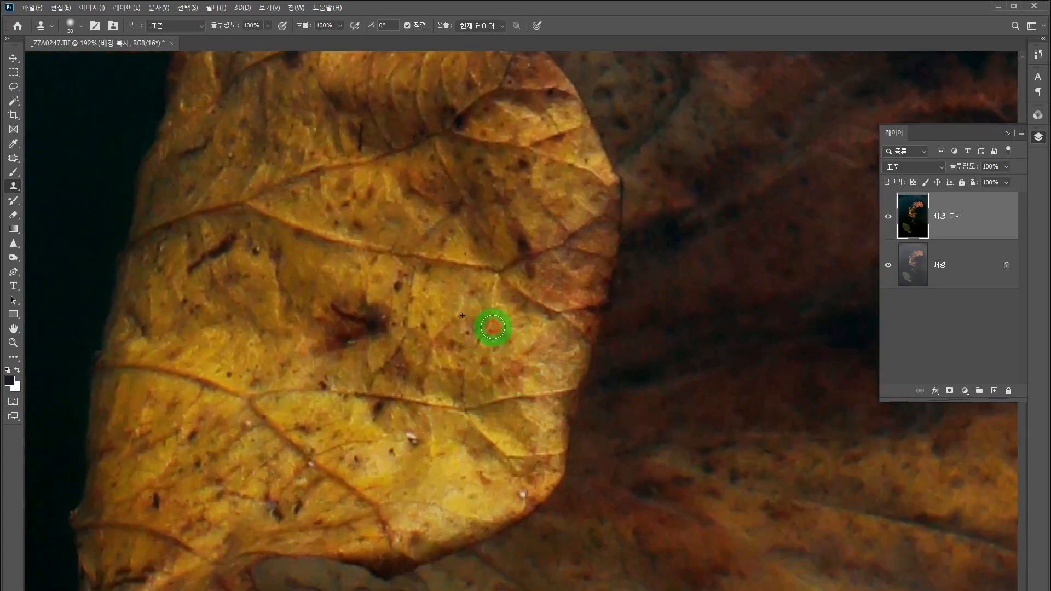
pyautogui.click(503, 337)
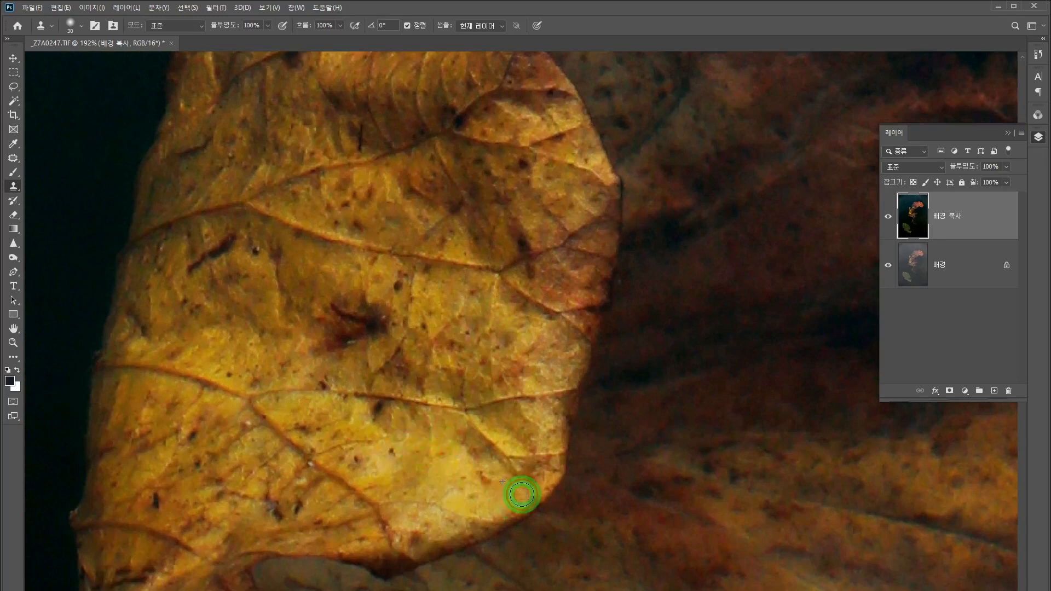
# Clone out the faint speck in the dark water just below the pointed lower corner of the yellow leaf.
pyautogui.moveTo(400, 539); pyautogui.dragTo(636, 285)
pyautogui.moveTo(389, 433); pyautogui.dragTo(730, 406)
pyautogui.moveTo(397, 553)
pyautogui.mouseDown()
pyautogui.moveTo(563, 423)
pyautogui.moveTo(618, 187)
pyautogui.mouseUp()
pyautogui.moveTo(640, 429)
pyautogui.mouseDown()
pyautogui.moveTo(437, 284)
pyautogui.moveTo(394, 353)
pyautogui.mouseUp()
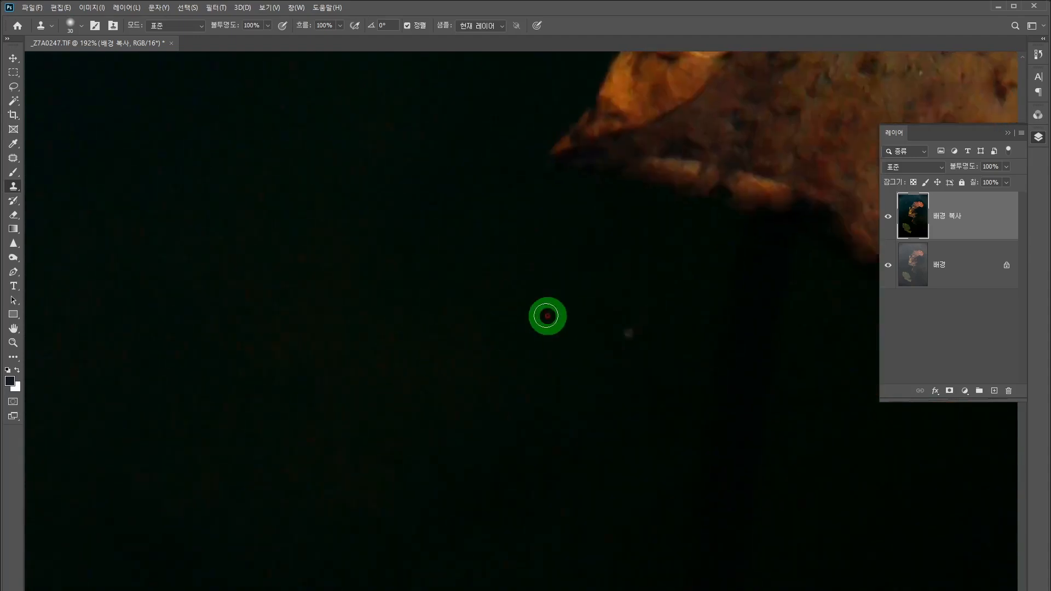
pyautogui.click(626, 338)
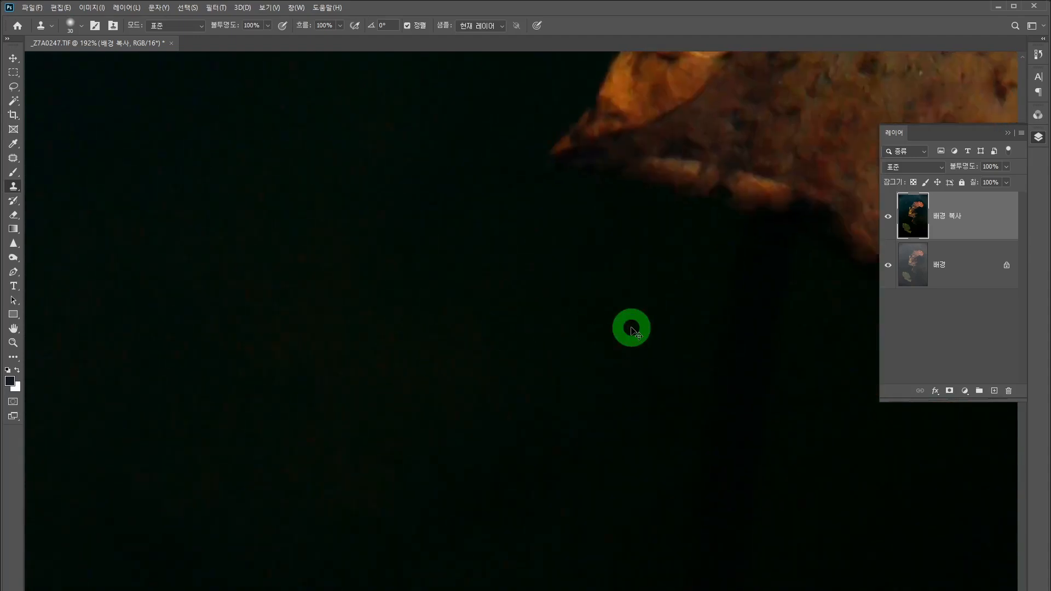
# Clone out the bright specks in the black water above and to the left of the green leaf.
pyautogui.scroll(-4, 631, 329)
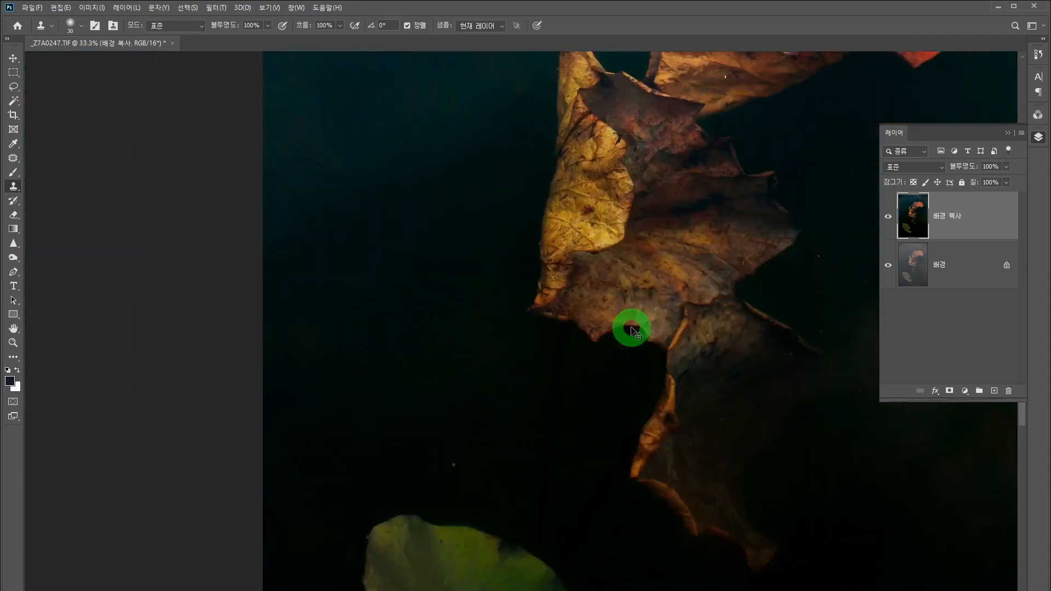
pyautogui.moveTo(600, 427); pyautogui.dragTo(681, 330)
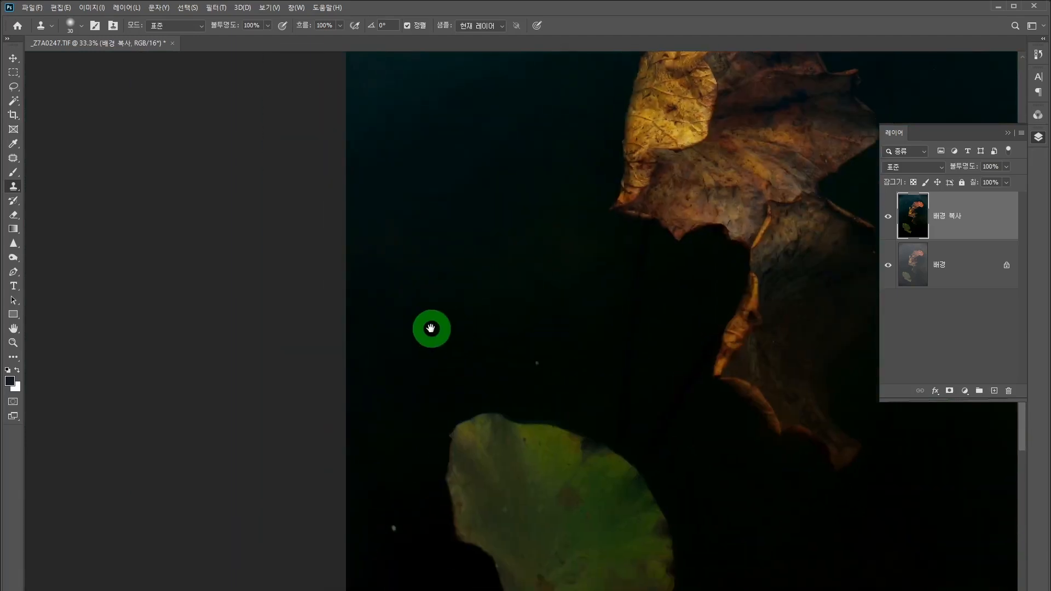
pyautogui.scroll(4, 596, 417)
pyautogui.keyDown('alt'); pyautogui.click(606, 277); pyautogui.keyUp('alt')
pyautogui.moveTo(507, 258)
pyautogui.mouseDown()
pyautogui.moveTo(516, 258)
pyautogui.moveTo(509, 265)
pyautogui.mouseUp()
pyautogui.moveTo(418, 442)
pyautogui.mouseDown()
pyautogui.moveTo(488, 399)
pyautogui.moveTo(509, 350)
pyautogui.moveTo(518, 366)
pyautogui.moveTo(573, 310)
pyautogui.mouseUp()
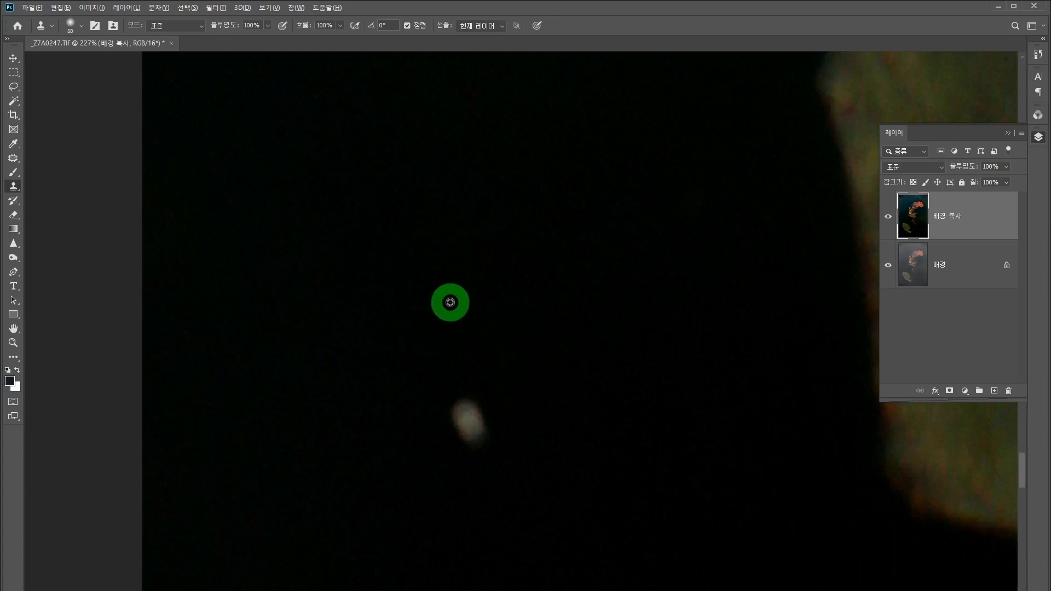
pyautogui.moveTo(476, 422)
pyautogui.mouseDown()
pyautogui.moveTo(464, 397)
pyautogui.moveTo(463, 439)
pyautogui.moveTo(451, 416)
pyautogui.mouseUp()
pyautogui.click(655, 575)
# Check the whole photo and clone out the small speck in the dark water near its right edge.
pyautogui.hotkey('ctrl', '0')
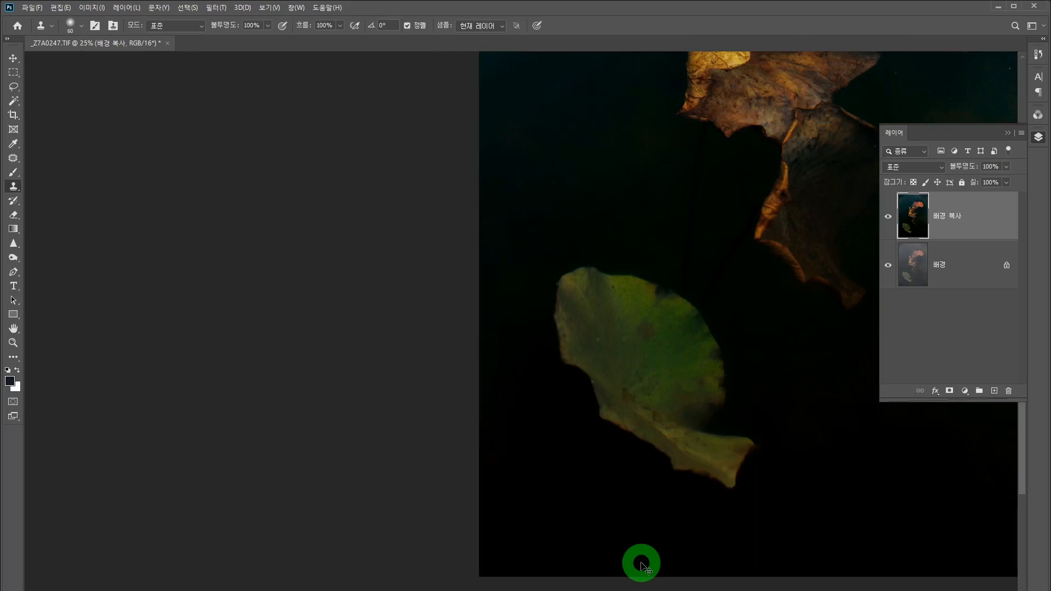
pyautogui.moveTo(742, 186); pyautogui.dragTo(473, 380)
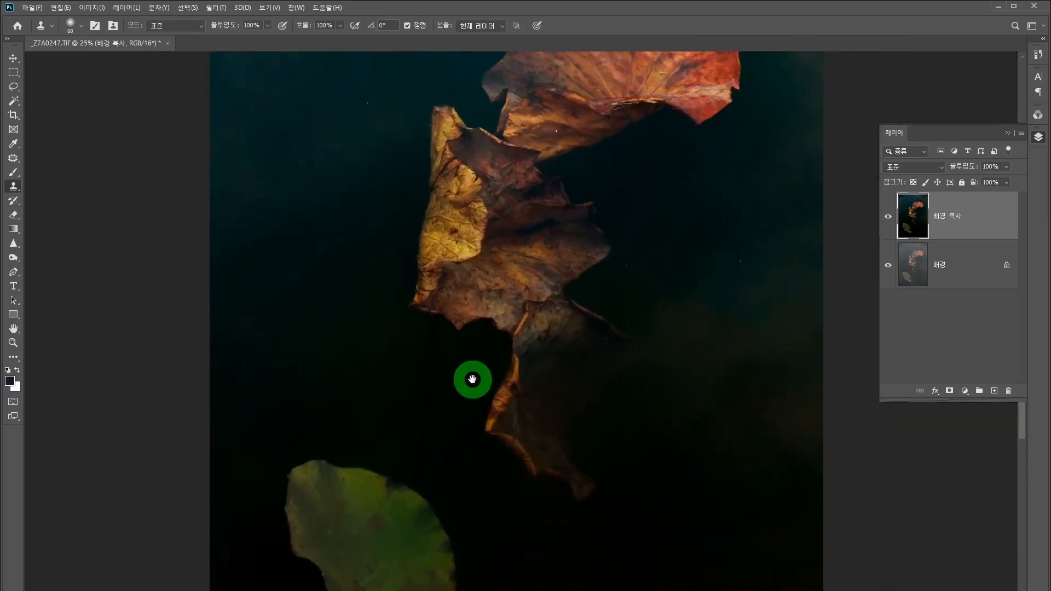
pyautogui.hotkey('ctrl', '-')
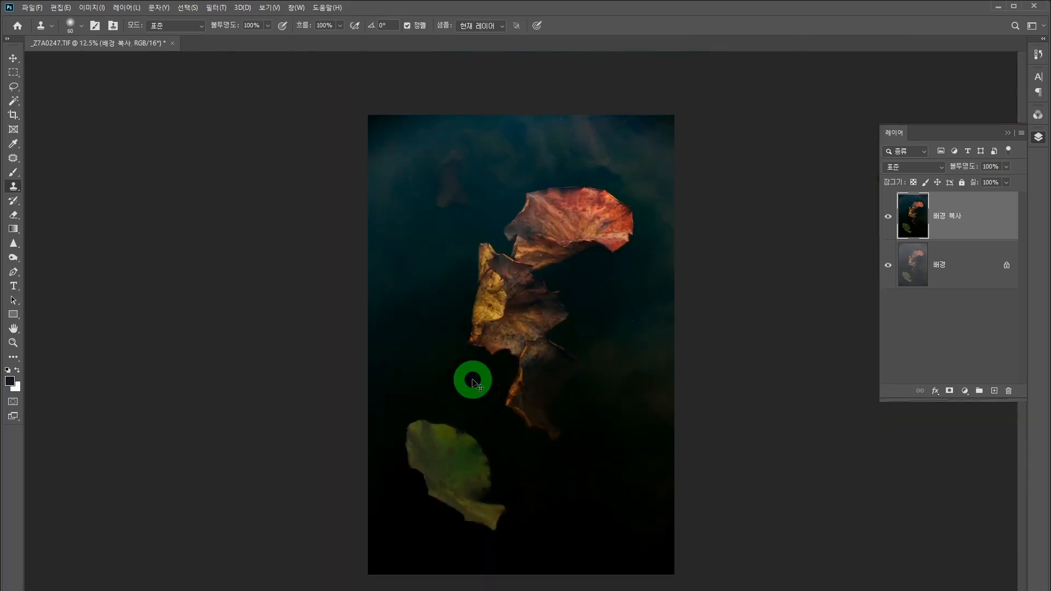
pyautogui.moveTo(593, 348); pyautogui.dragTo(677, 292)
pyautogui.moveTo(771, 486); pyautogui.dragTo(804, 501)
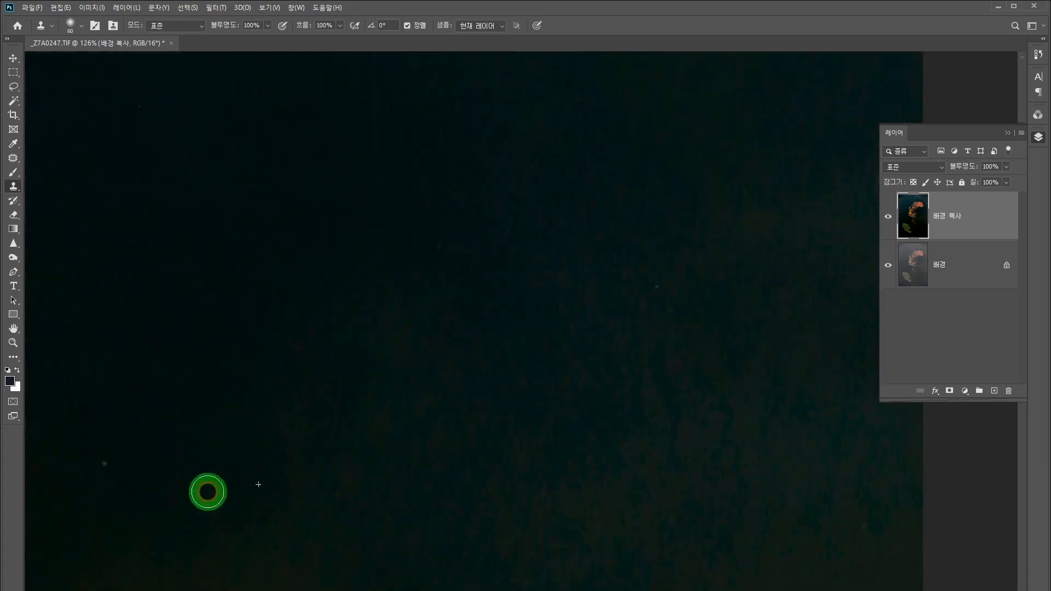
pyautogui.click(104, 464)
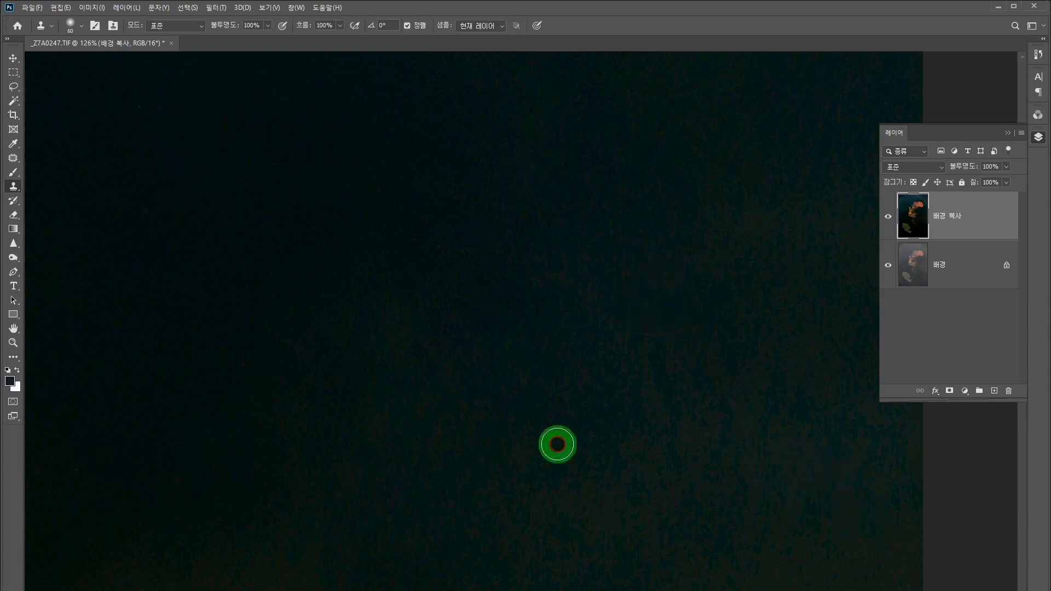
# Clone out the white specks in the water and shadow around the brown leaf's right-hand edges.
pyautogui.moveTo(380, 428); pyautogui.dragTo(736, 306)
pyautogui.moveTo(256, 441); pyautogui.dragTo(344, 340)
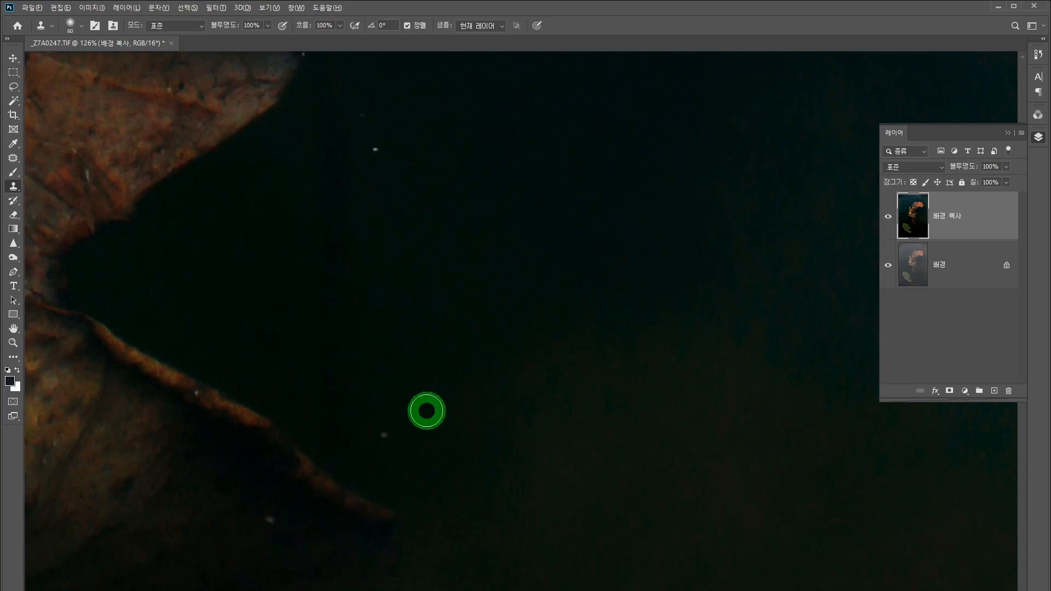
pyautogui.click(268, 515)
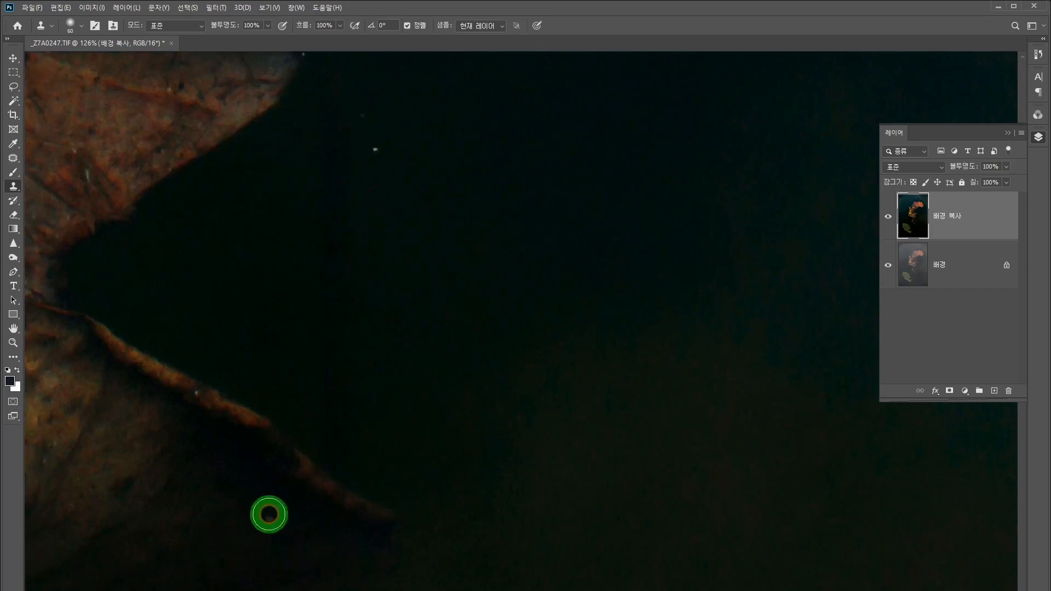
pyautogui.click(375, 149)
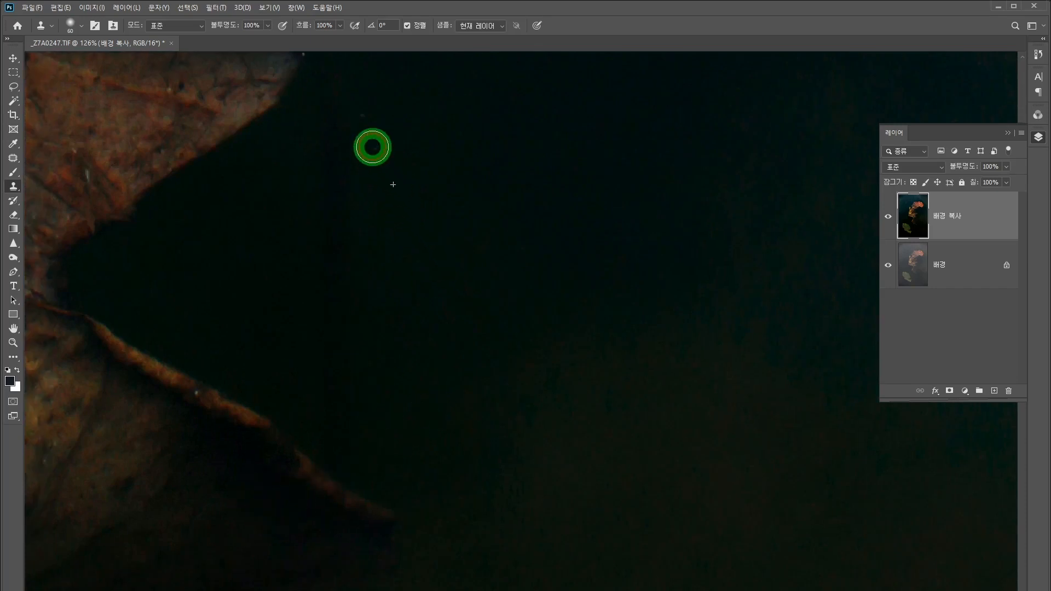
pyautogui.click(363, 116)
pyautogui.moveTo(453, 143)
pyautogui.mouseDown()
pyautogui.moveTo(547, 364)
pyautogui.moveTo(554, 411)
pyautogui.mouseUp()
pyautogui.keyDown('alt'); pyautogui.click(580, 126); pyautogui.keyUp('alt')
pyautogui.click(587, 90)
# Clone out the white flecks on the orange leaf and the pale sliver on the brown leaf's edge below it.
pyautogui.moveTo(492, 210)
pyautogui.mouseDown()
pyautogui.moveTo(582, 287)
pyautogui.moveTo(737, 485)
pyautogui.mouseUp()
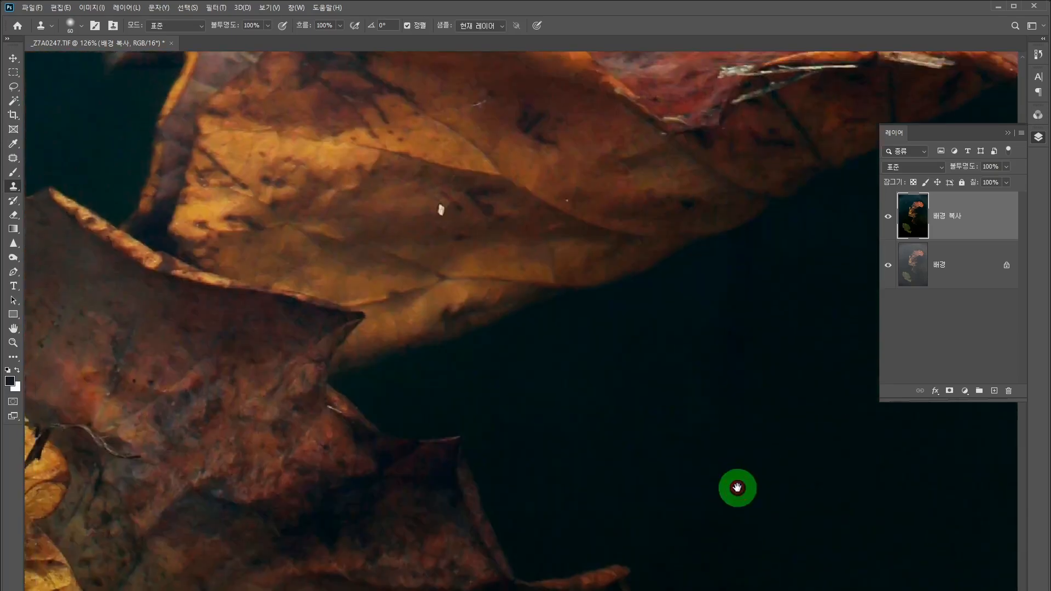
pyautogui.keyDown('alt'); pyautogui.click(406, 211); pyautogui.keyUp('alt')
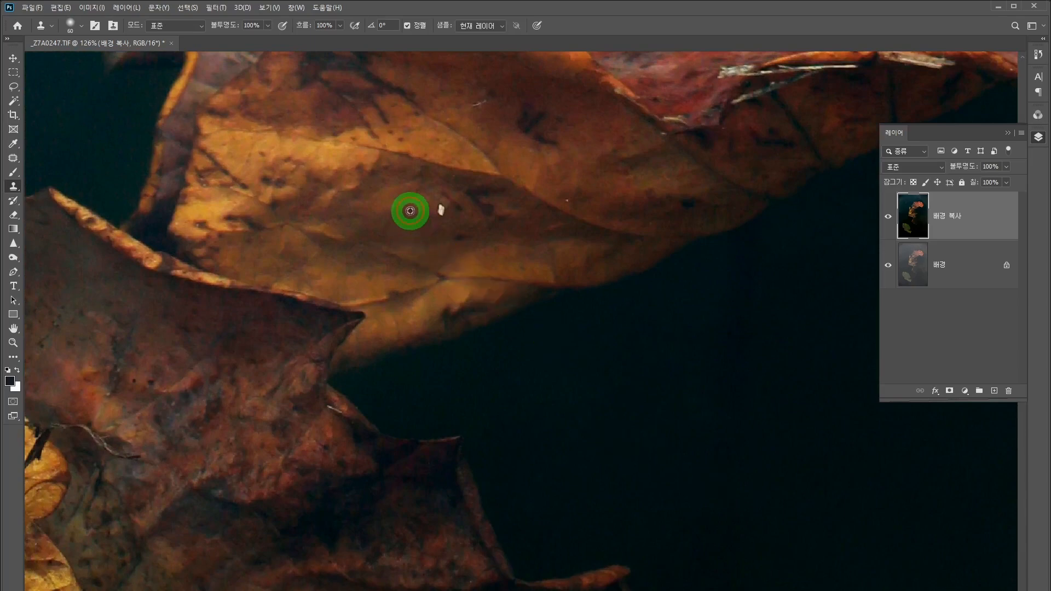
pyautogui.click(440, 212)
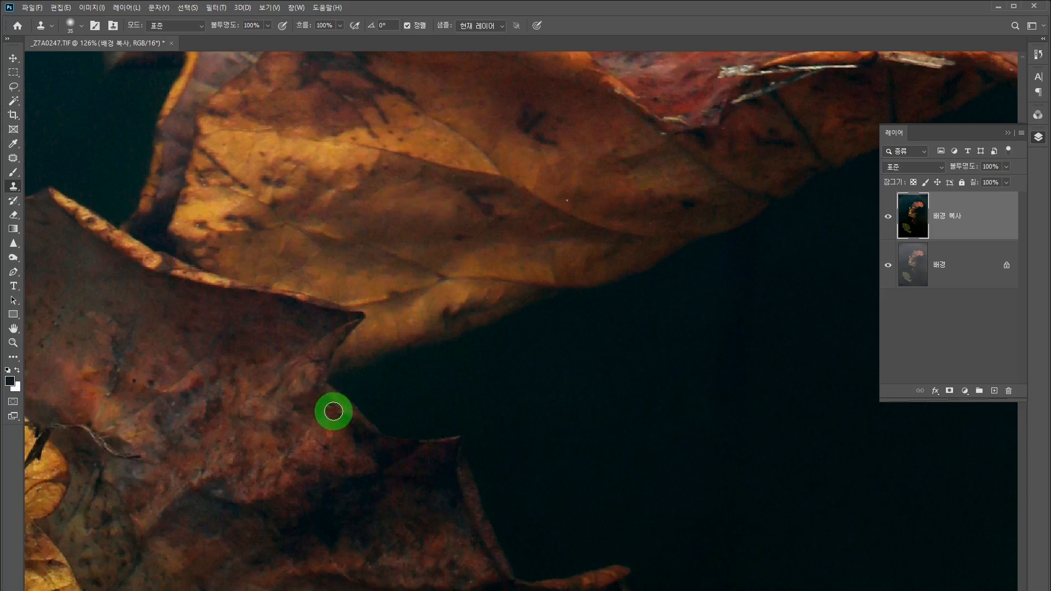
# Check the orange, brown and yellow leaves for specks and clone out the pale fleck in the water beside the yellow leaf's left edge.
pyautogui.moveTo(576, 242); pyautogui.dragTo(524, 533)
pyautogui.moveTo(604, 307); pyautogui.dragTo(415, 527)
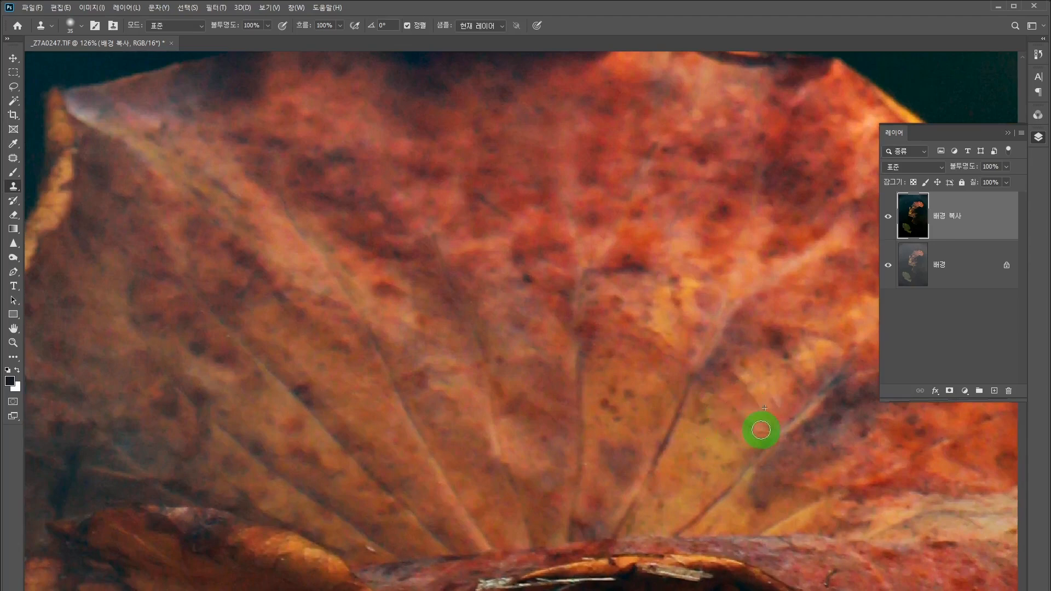
pyautogui.moveTo(589, 310); pyautogui.dragTo(589, 248)
pyautogui.moveTo(311, 484); pyautogui.dragTo(654, 298)
pyautogui.moveTo(409, 495); pyautogui.dragTo(685, 299)
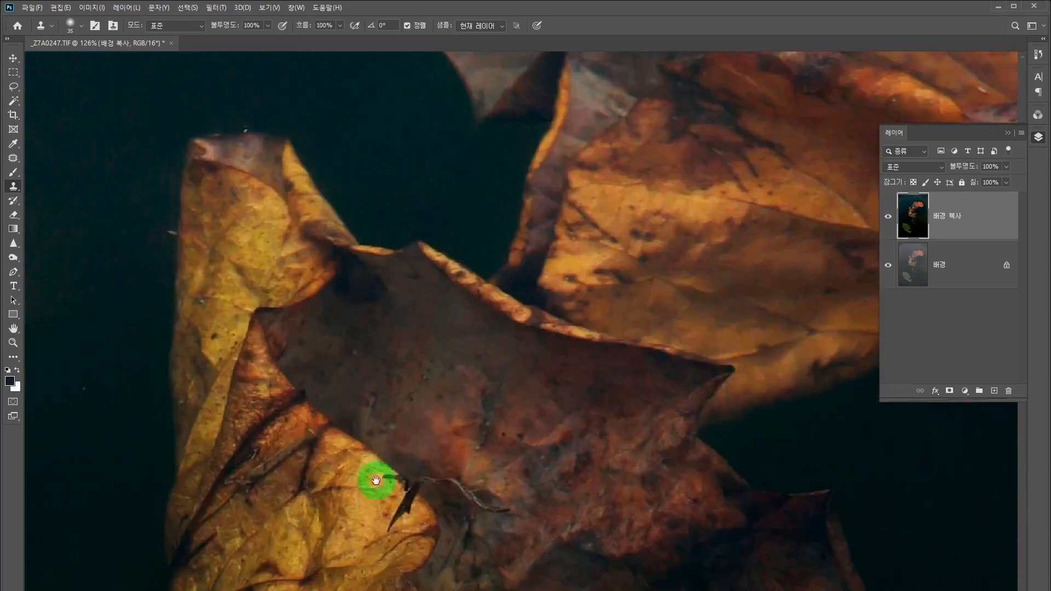
pyautogui.moveTo(377, 480); pyautogui.dragTo(469, 359)
pyautogui.moveTo(446, 476); pyautogui.dragTo(484, 389)
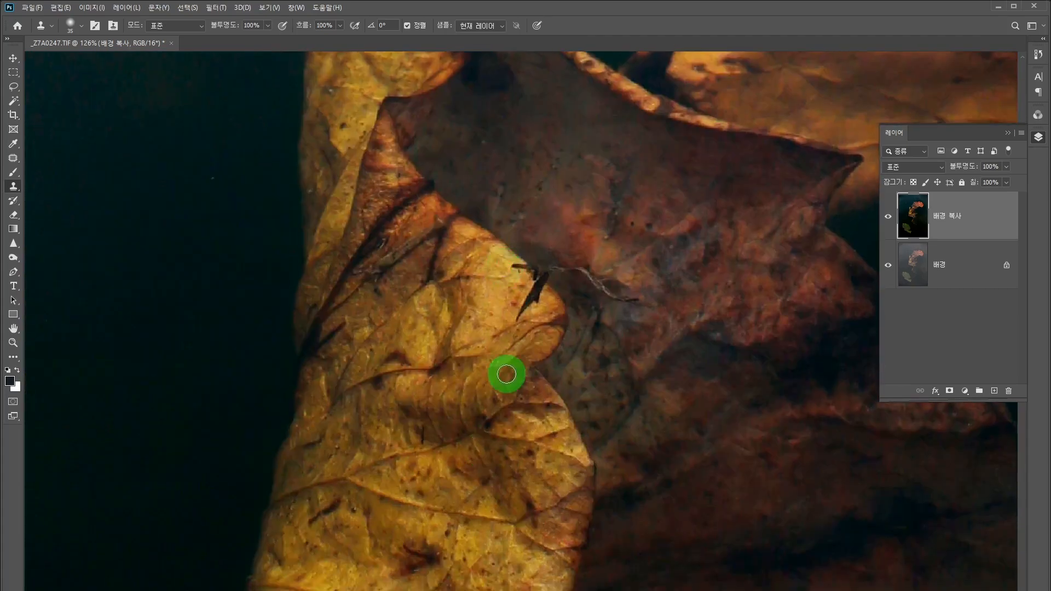
pyautogui.moveTo(507, 245)
pyautogui.mouseDown()
pyautogui.moveTo(532, 271)
pyautogui.moveTo(508, 267)
pyautogui.moveTo(534, 267)
pyautogui.moveTo(521, 260)
pyautogui.moveTo(543, 281)
pyautogui.moveTo(532, 273)
pyautogui.moveTo(540, 283)
pyautogui.moveTo(521, 313)
pyautogui.moveTo(539, 294)
pyautogui.moveTo(518, 317)
pyautogui.moveTo(538, 248)
pyautogui.moveTo(557, 268)
pyautogui.moveTo(549, 265)
pyautogui.moveTo(584, 270)
pyautogui.moveTo(574, 253)
pyautogui.moveTo(561, 265)
pyautogui.moveTo(611, 293)
pyautogui.moveTo(600, 287)
pyautogui.moveTo(612, 314)
pyautogui.moveTo(616, 299)
pyautogui.moveTo(687, 282)
pyautogui.moveTo(464, 311)
pyautogui.moveTo(441, 328)
pyautogui.moveTo(626, 190)
pyautogui.moveTo(617, 213)
pyautogui.moveTo(536, 281)
pyautogui.moveTo(472, 236)
pyautogui.moveTo(363, 249)
pyautogui.moveTo(325, 242)
pyautogui.moveTo(333, 228)
pyautogui.moveTo(317, 226)
pyautogui.moveTo(303, 230)
pyautogui.moveTo(311, 238)
pyautogui.moveTo(298, 253)
pyautogui.moveTo(288, 241)
pyautogui.moveTo(282, 371)
pyautogui.moveTo(262, 392)
pyautogui.moveTo(355, 284)
pyautogui.mouseUp()
pyautogui.moveTo(396, 194); pyautogui.dragTo(512, 483)
pyautogui.moveTo(528, 285)
pyautogui.mouseDown()
pyautogui.moveTo(538, 501)
pyautogui.moveTo(625, 493)
pyautogui.moveTo(701, 334)
pyautogui.mouseUp()
pyautogui.keyDown('alt'); pyautogui.click(374, 379); pyautogui.keyUp('alt')
pyautogui.moveTo(344, 392)
pyautogui.mouseDown()
pyautogui.moveTo(331, 376)
pyautogui.moveTo(593, 476)
pyautogui.moveTo(660, 478)
pyautogui.moveTo(659, 500)
pyautogui.moveTo(633, 495)
pyautogui.mouseUp()
# Inspect the dark water left of the yellow leaf down to the brown leaf's lower tip, and look at the whole photo.
pyautogui.moveTo(537, 528); pyautogui.dragTo(502, 272)
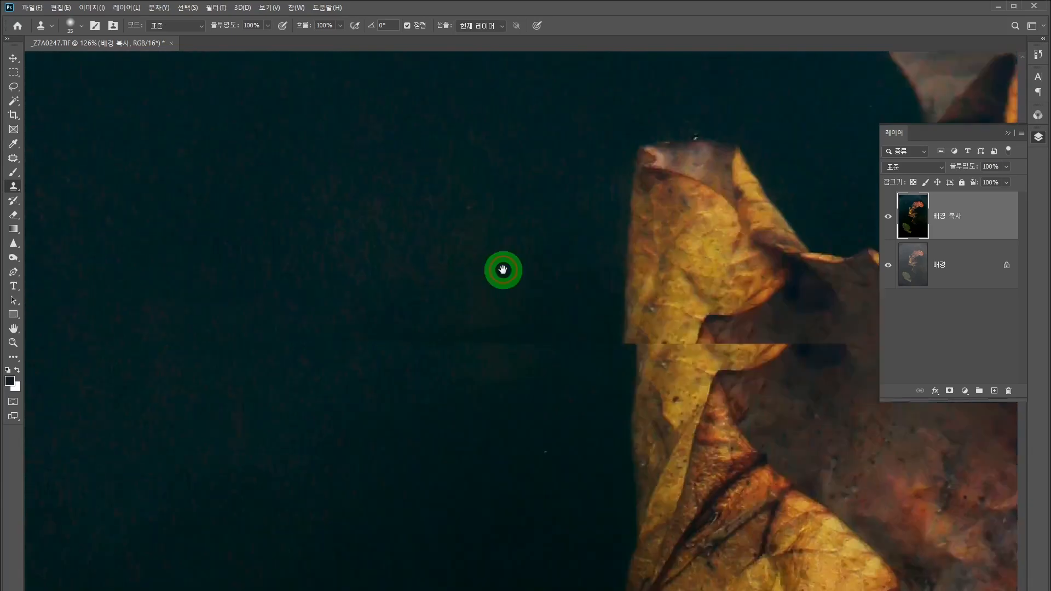
pyautogui.moveTo(540, 465); pyautogui.dragTo(519, 275)
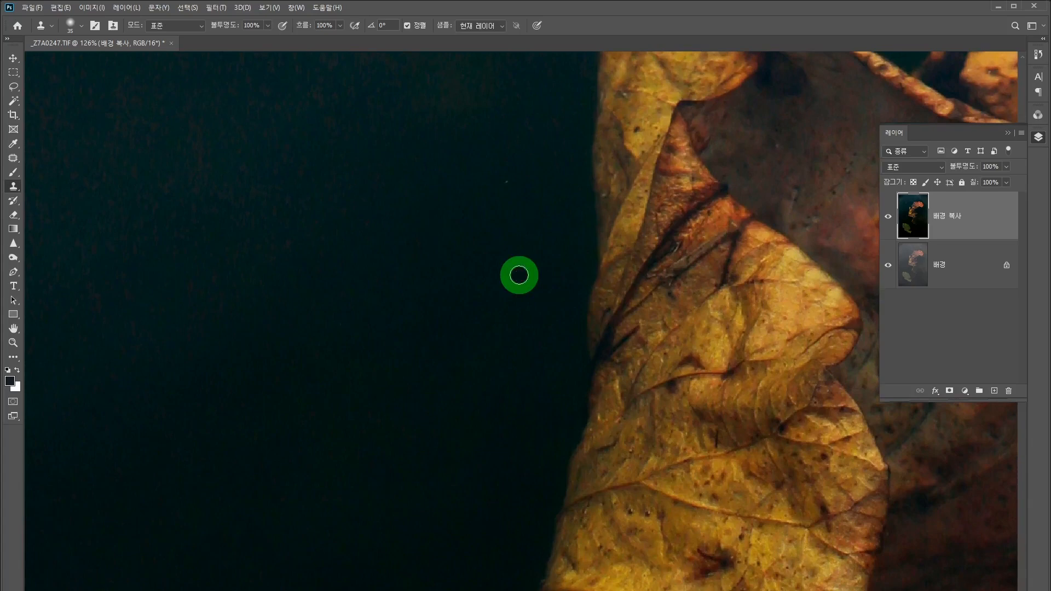
pyautogui.moveTo(565, 408); pyautogui.dragTo(595, 305)
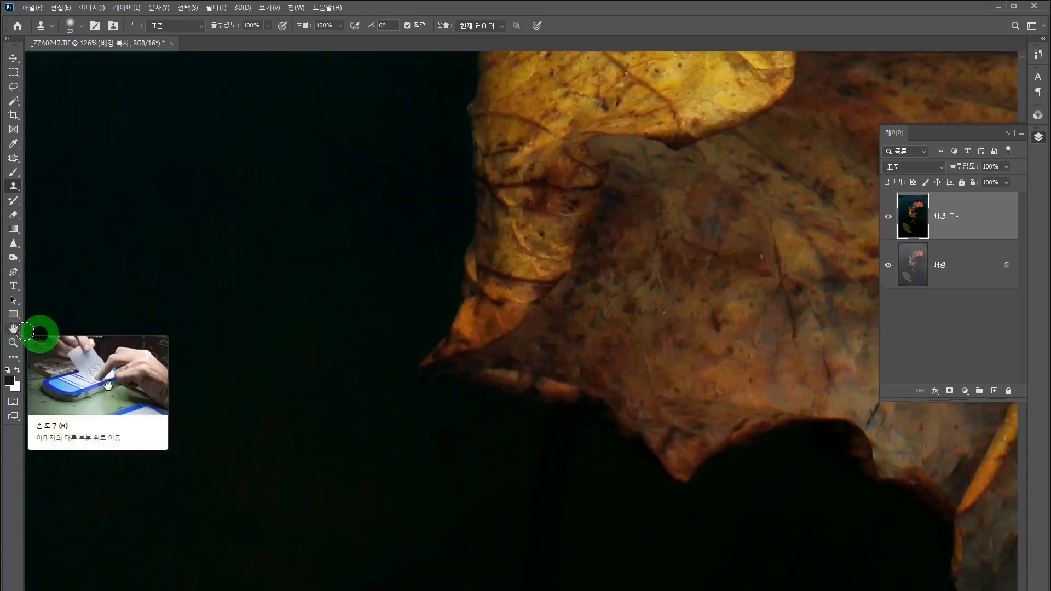
pyautogui.scroll(-6, 523, 368)
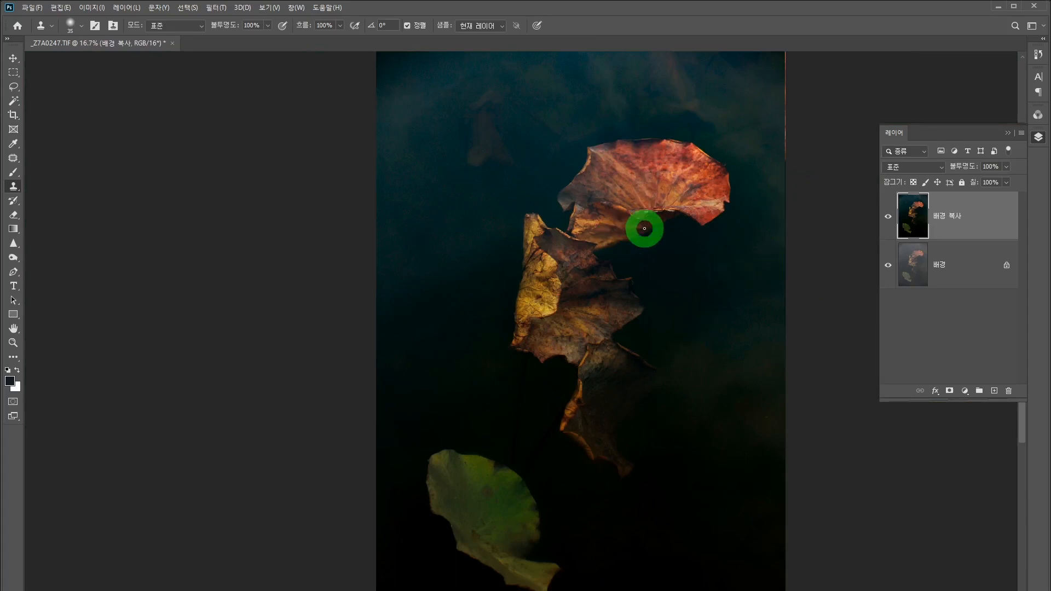
pyautogui.hotkey('ctrl', '-')
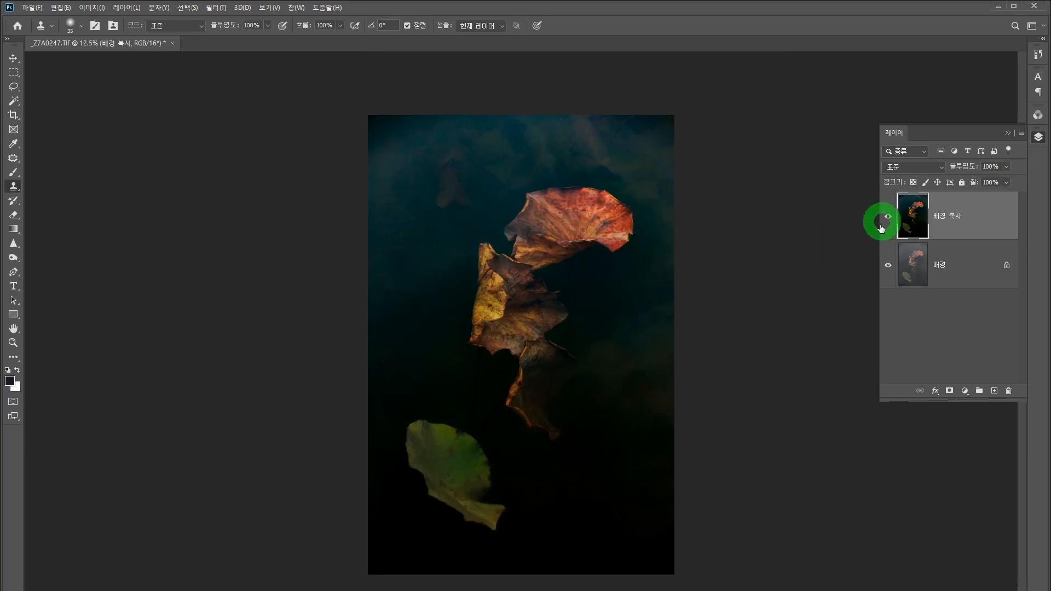
# Review the edit history from its beginning and compare the edited layer copy with the original background.
pyautogui.click(1038, 54)
pyautogui.moveTo(1019, 212); pyautogui.dragTo(1025, 82)
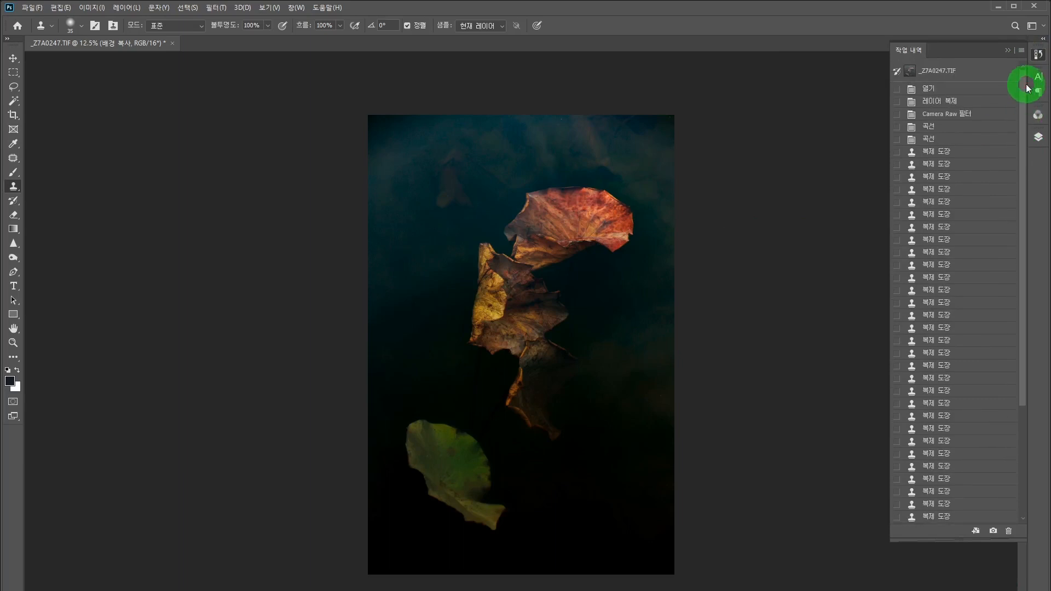
pyautogui.click(1007, 50)
pyautogui.click(1038, 137)
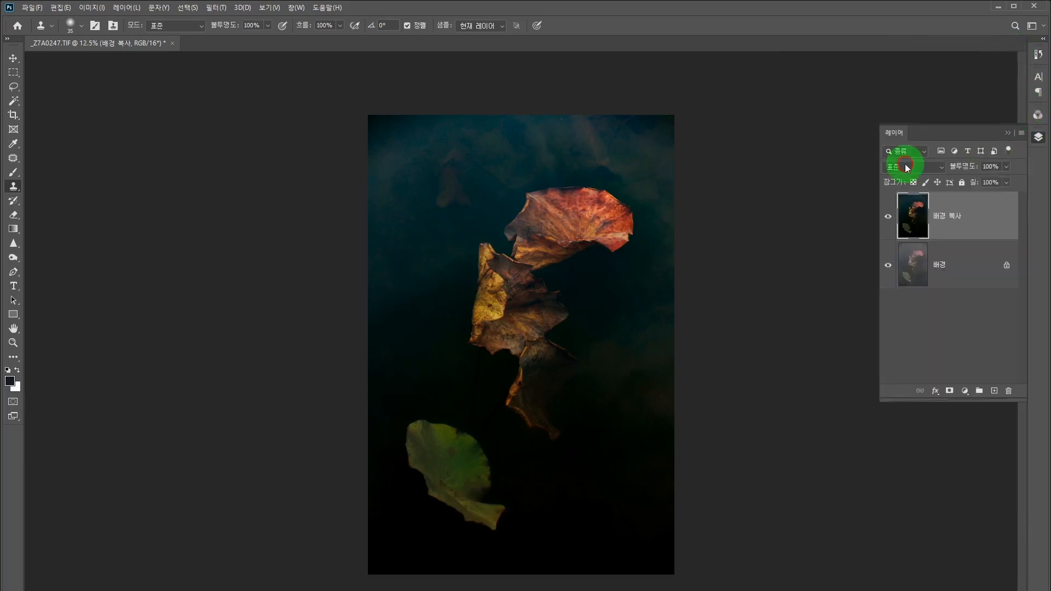
pyautogui.click(889, 219)
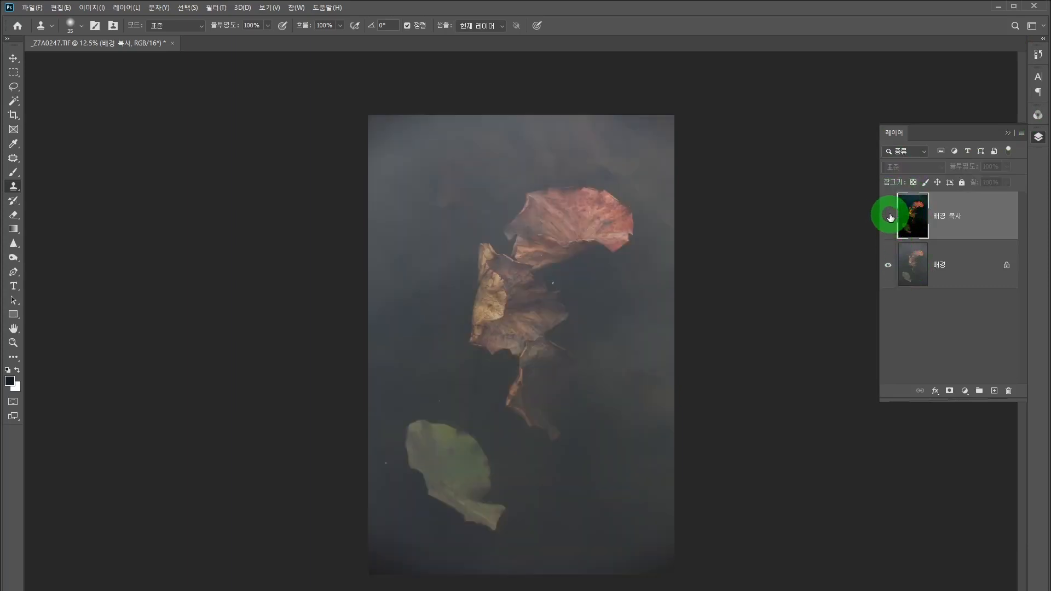
pyautogui.click(889, 218)
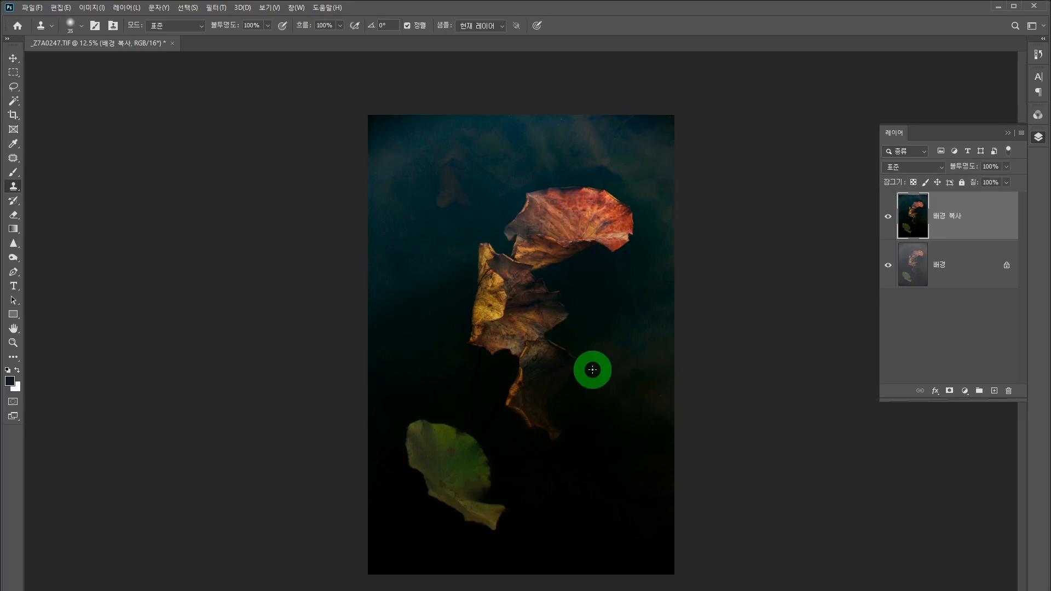
# Open the Unsharp Mask filter for the edited layer copy and place its dialog clear of the leaves.
pyautogui.keyDown('ctrl'); pyautogui.click(580, 340); pyautogui.keyUp('ctrl')
pyautogui.keyDown('ctrl'); pyautogui.click(580, 339); pyautogui.keyUp('ctrl')
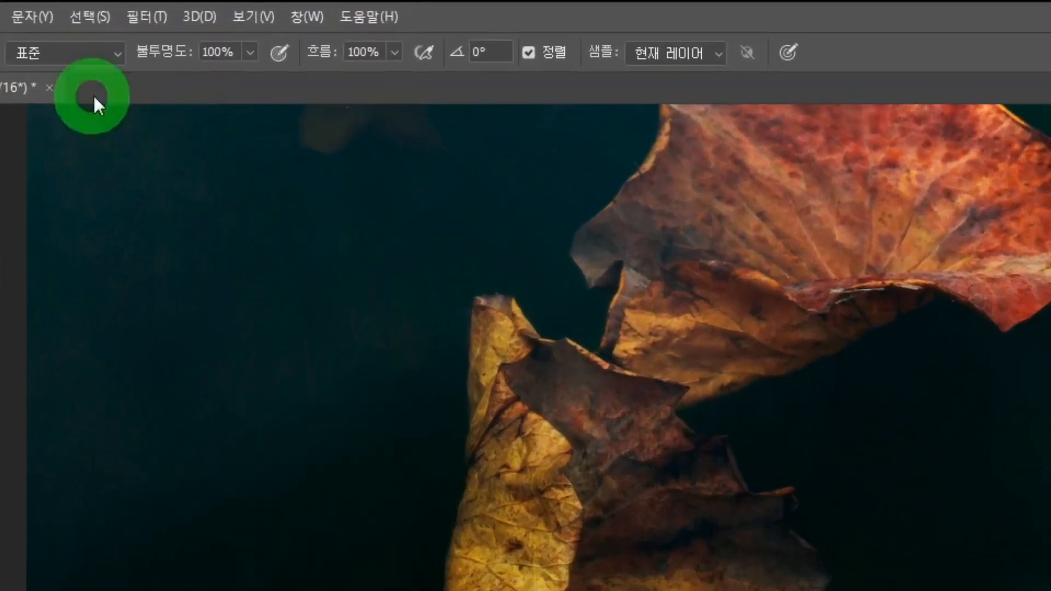
pyautogui.click(85, 18)
pyautogui.click(147, 17)
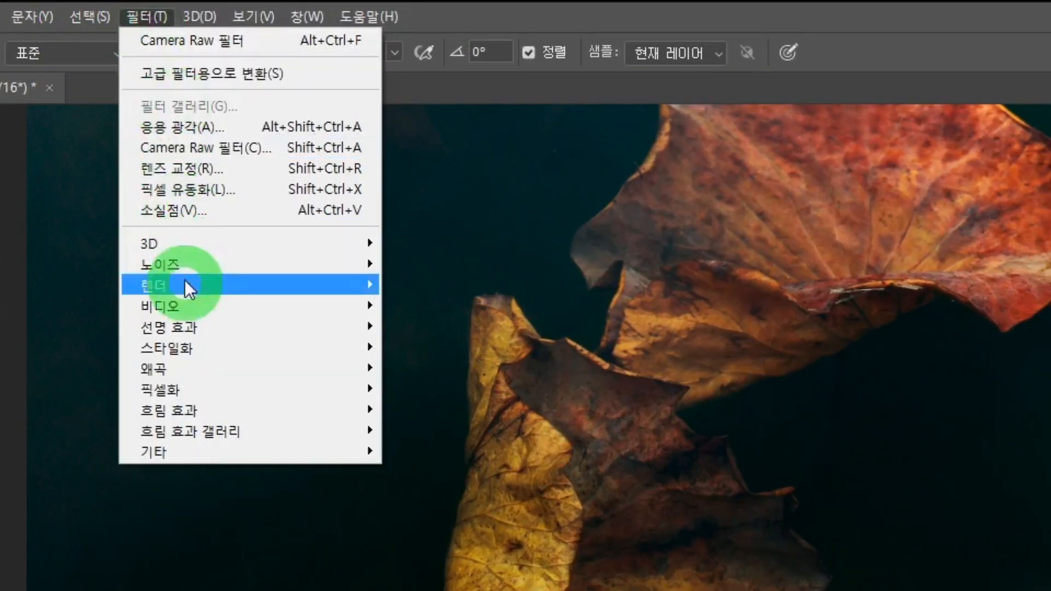
pyautogui.moveTo(204, 326)
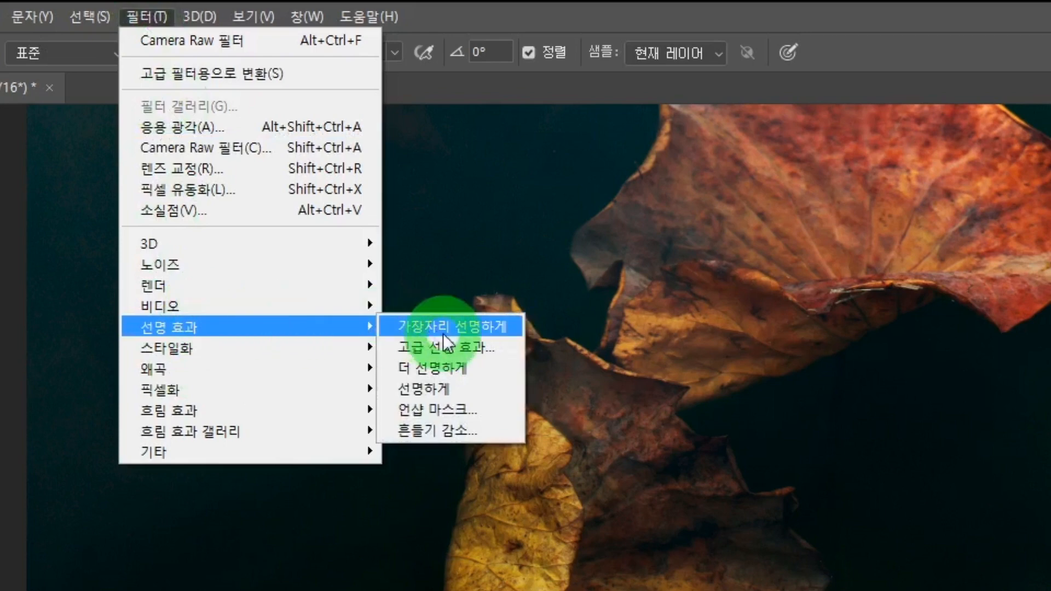
pyautogui.click(449, 410)
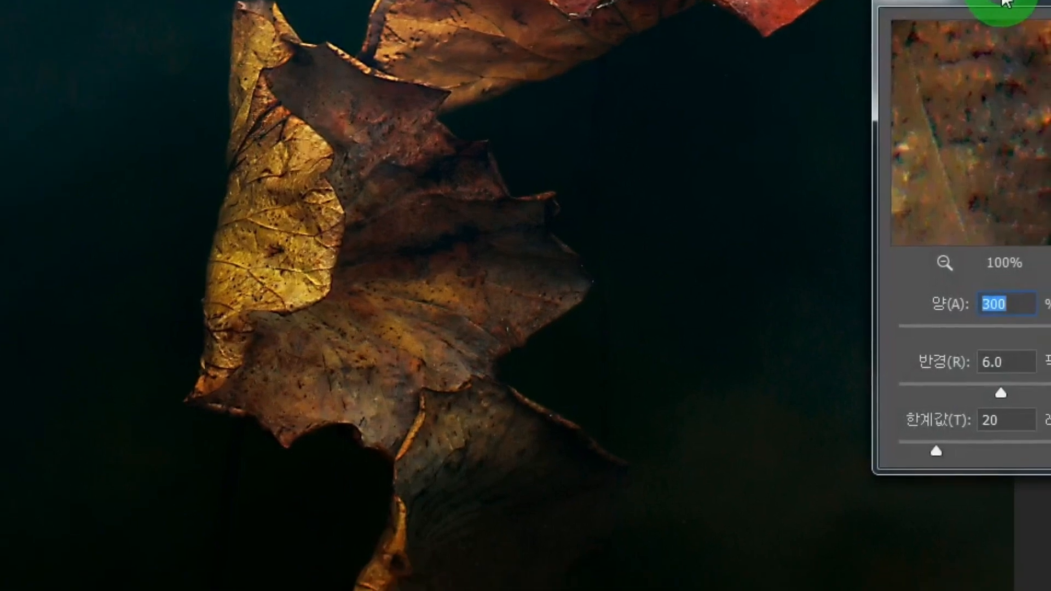
pyautogui.moveTo(986, 3); pyautogui.dragTo(754, 82)
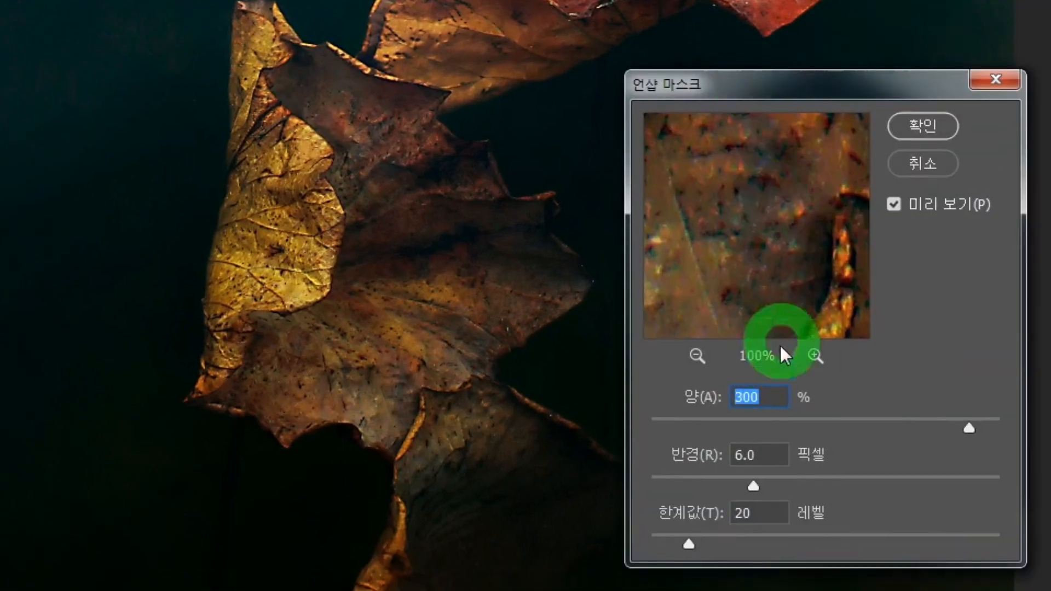
# Apply Unsharp Mask with an amount of 200%, a radius of 6.0 pixels and a threshold of 20 levels.
pyautogui.click(693, 452)
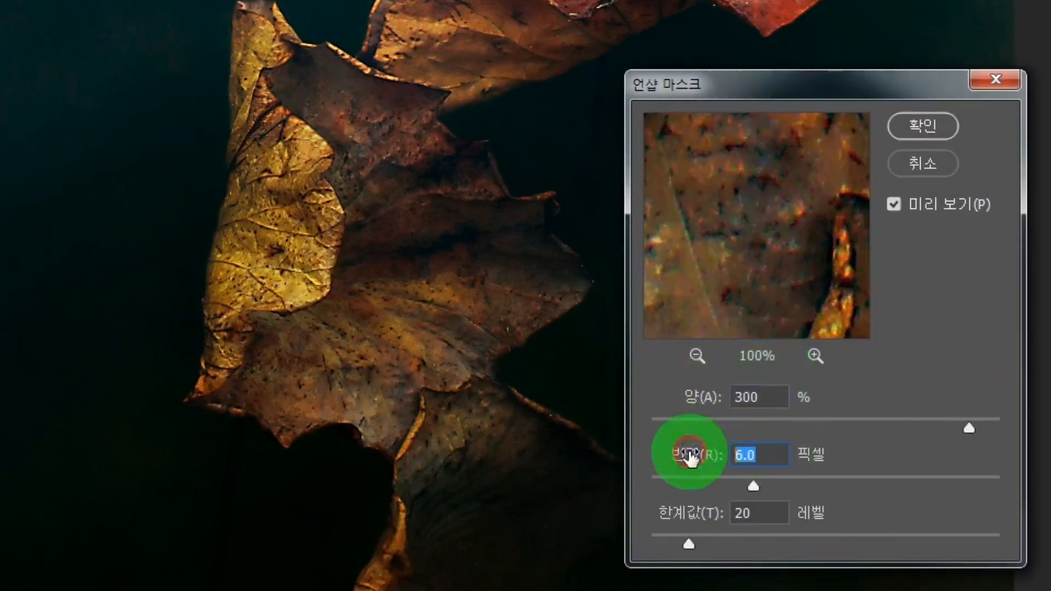
pyautogui.click(702, 513)
pyautogui.click(763, 398)
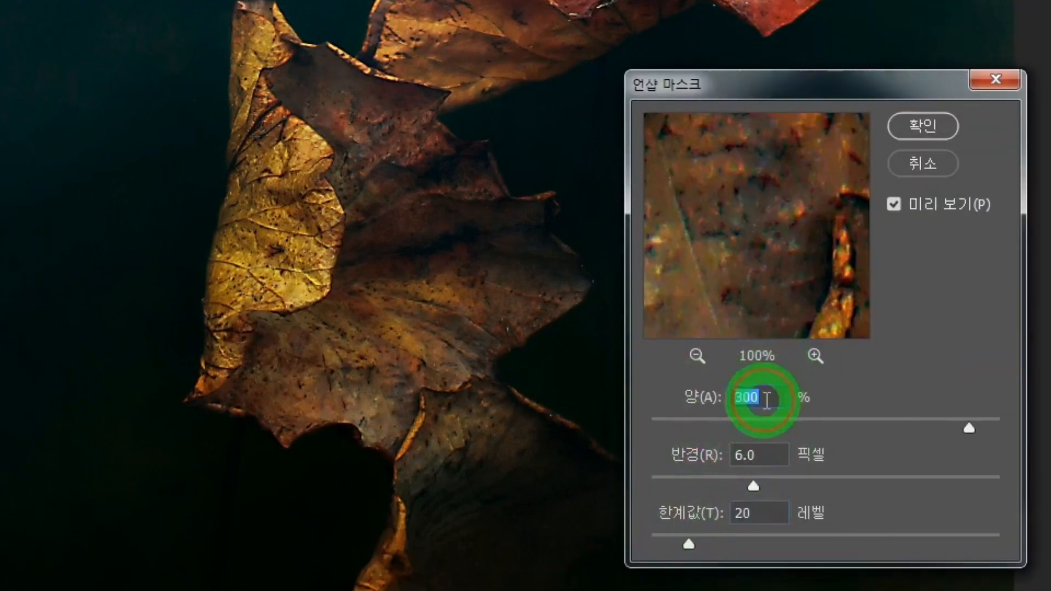
pyautogui.click(694, 399)
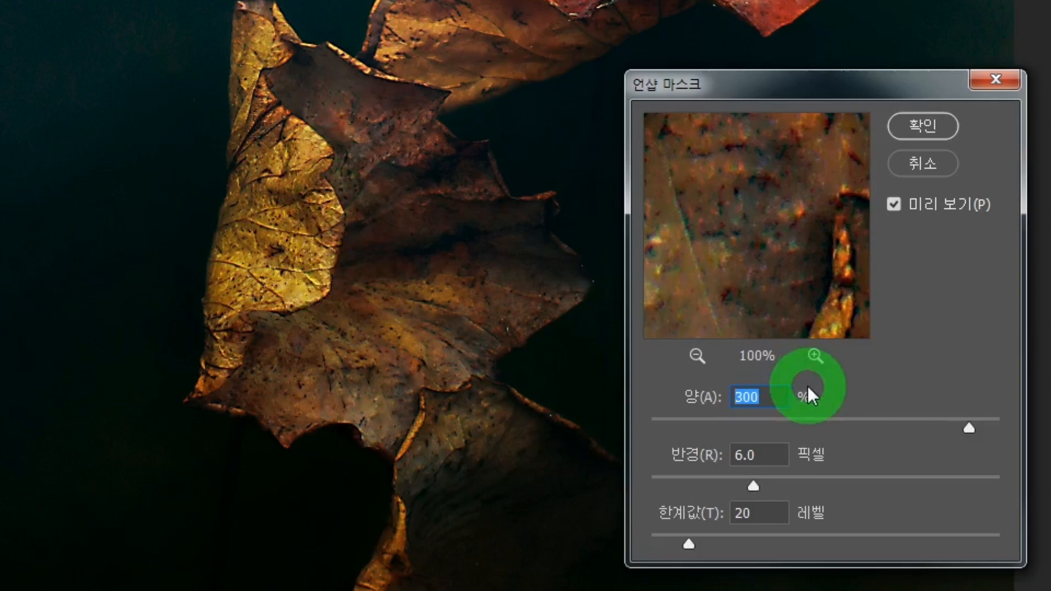
pyautogui.write('200')
pyautogui.press('Tab')
pyautogui.press('Tab')
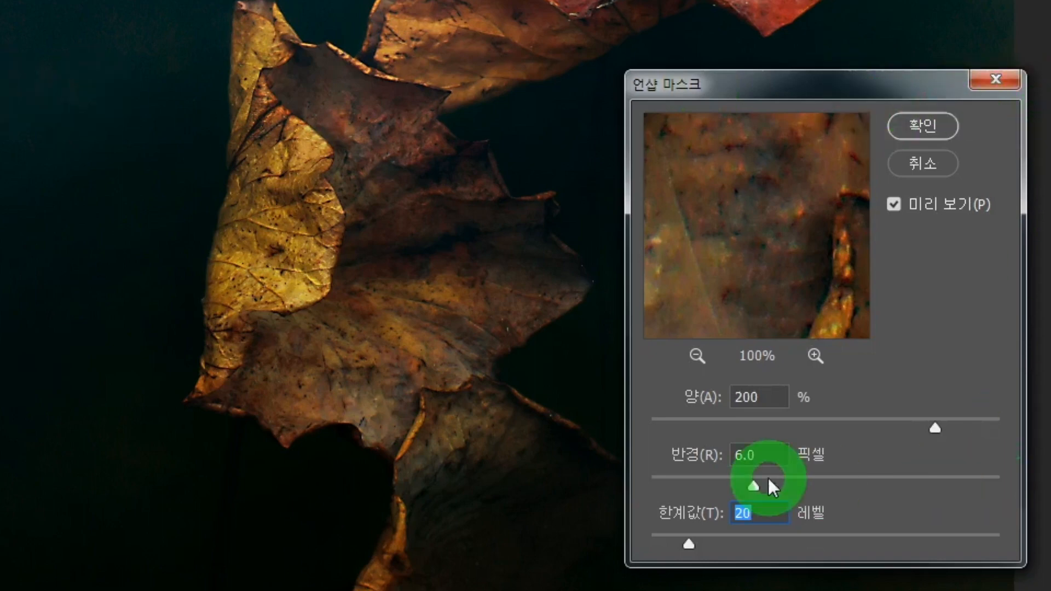
pyautogui.click(772, 400)
pyautogui.click(704, 453)
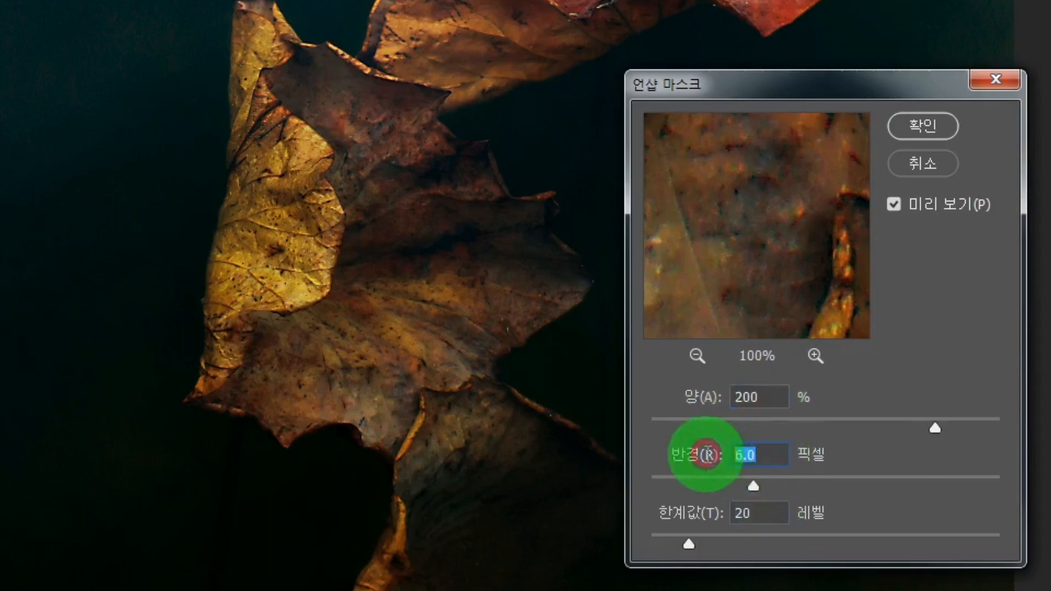
pyautogui.click(752, 515)
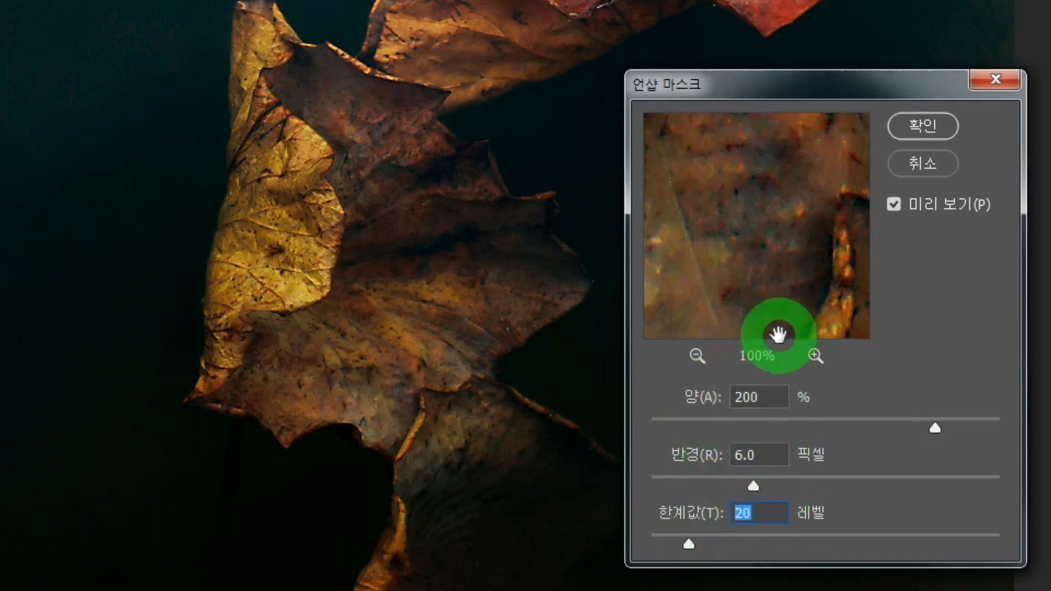
pyautogui.click(912, 126)
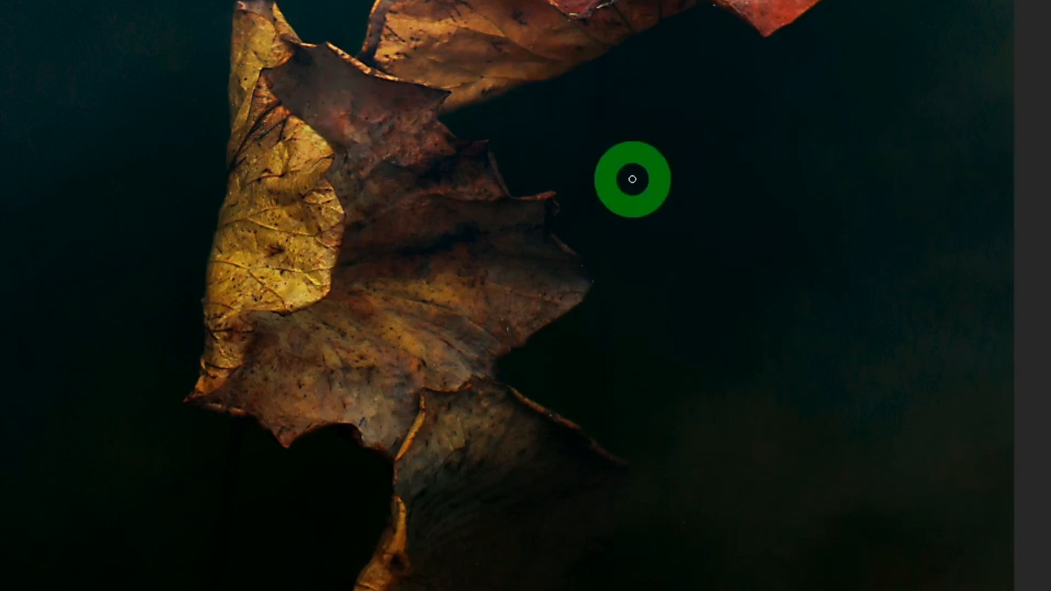
# Examine the yellow leaf's detail close up without and with the sharpening by undoing and redoing the Unsharp Mask.
pyautogui.moveTo(229, 133); pyautogui.dragTo(692, 298)
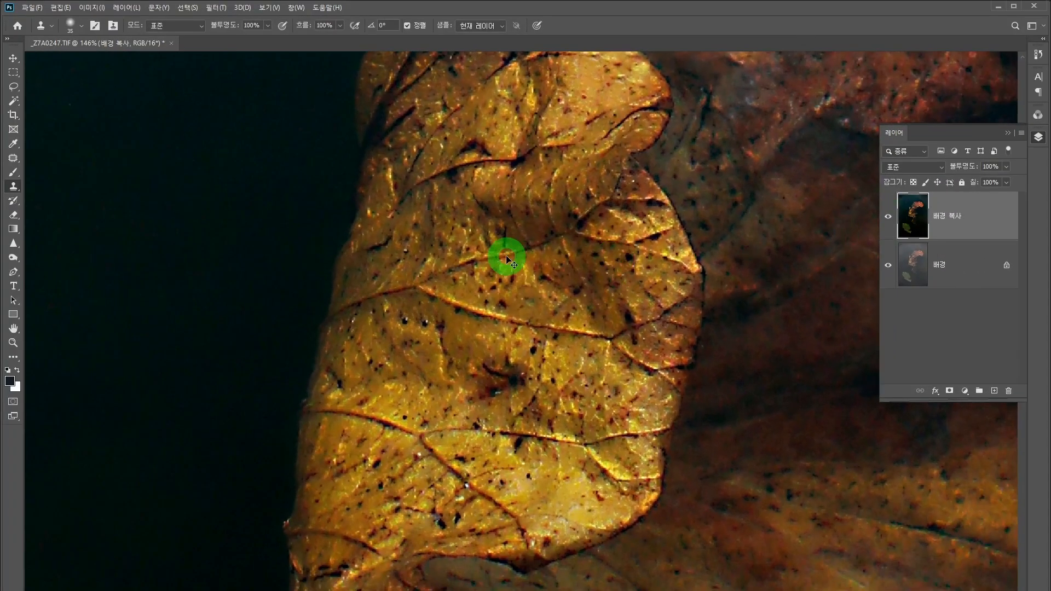
pyautogui.hotkey('ctrl', 'z')
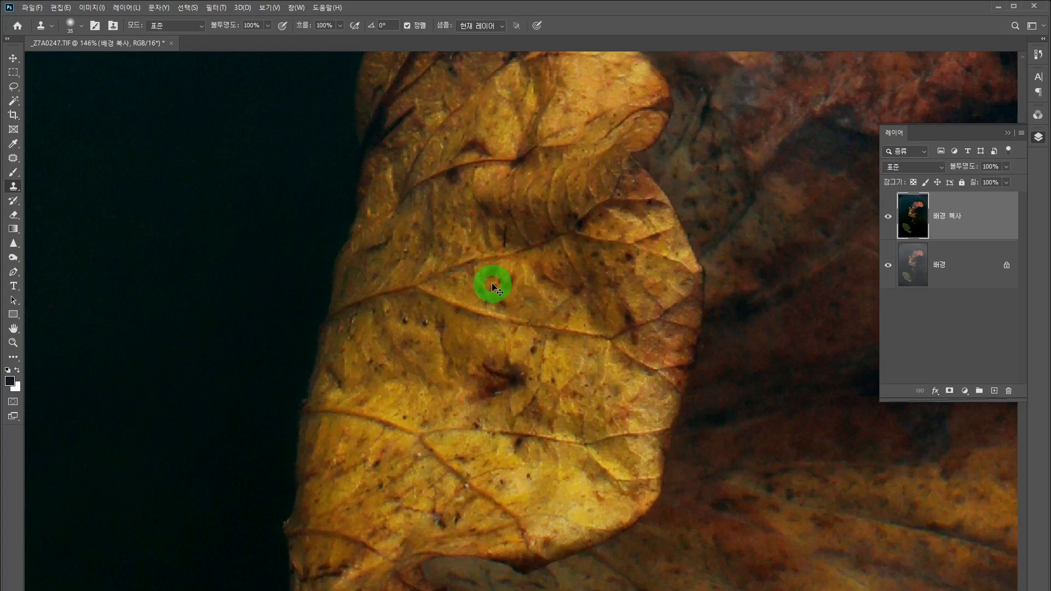
pyautogui.hotkey('ctrl', 'shift', 'z')
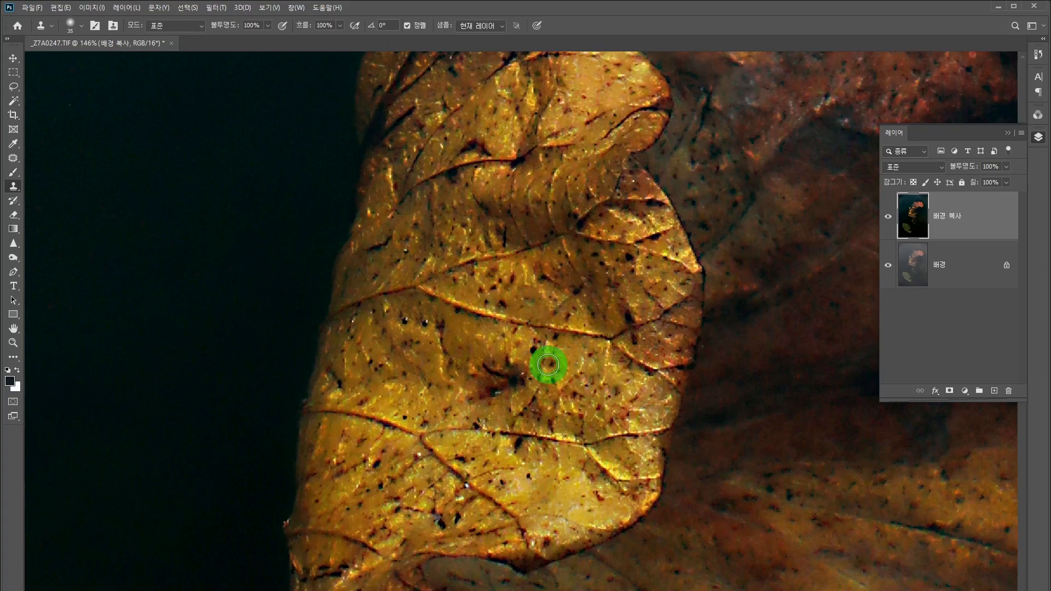
# Look over the sharpened photo from the red leaf down to the green leaf and compare it with the unedited background layer.
pyautogui.hotkey('ctrl', '-')
pyautogui.hotkey('ctrl', '-')
pyautogui.hotkey('ctrl', '-')
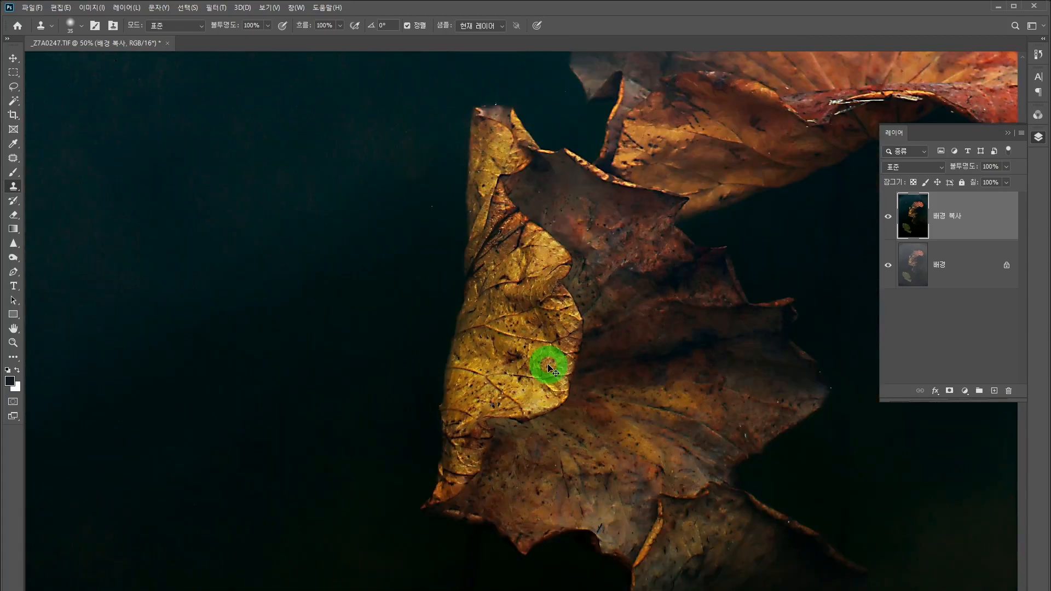
pyautogui.hotkey('ctrl', '-')
pyautogui.hotkey('ctrl', '-')
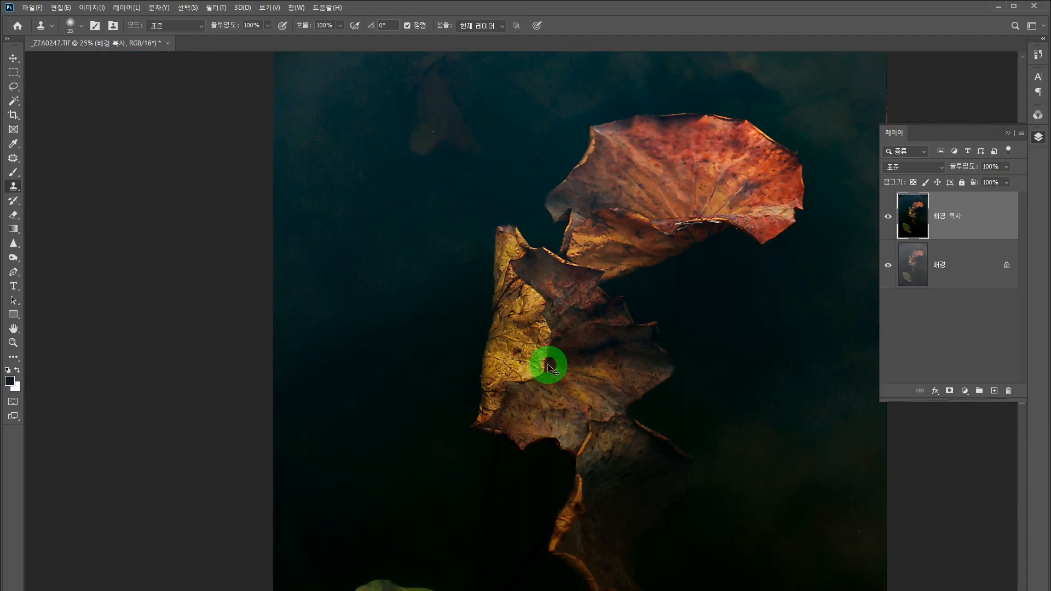
pyautogui.moveTo(674, 387); pyautogui.dragTo(589, 305)
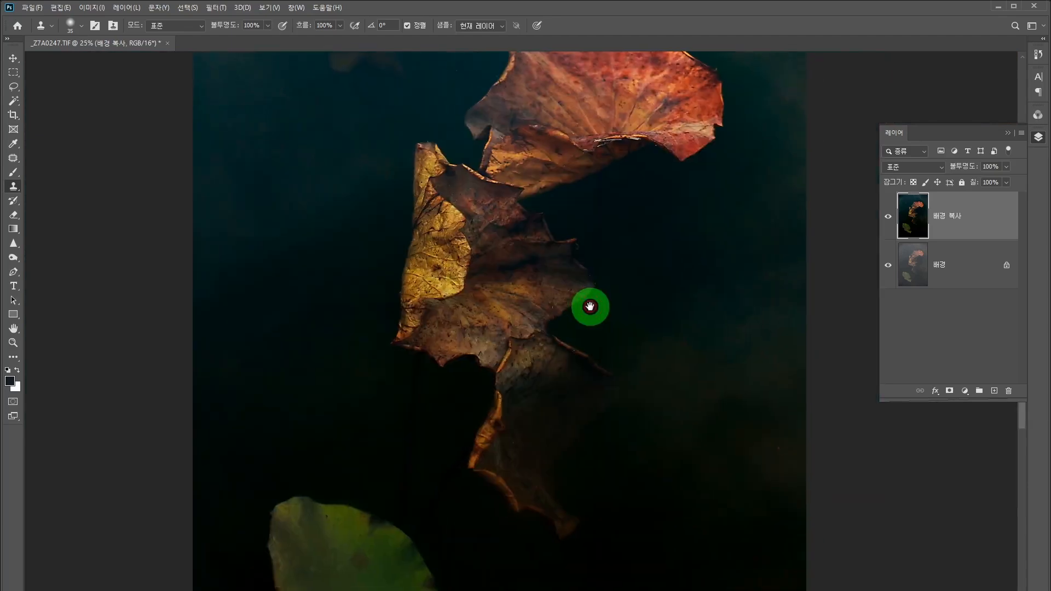
pyautogui.moveTo(610, 252); pyautogui.dragTo(631, 327)
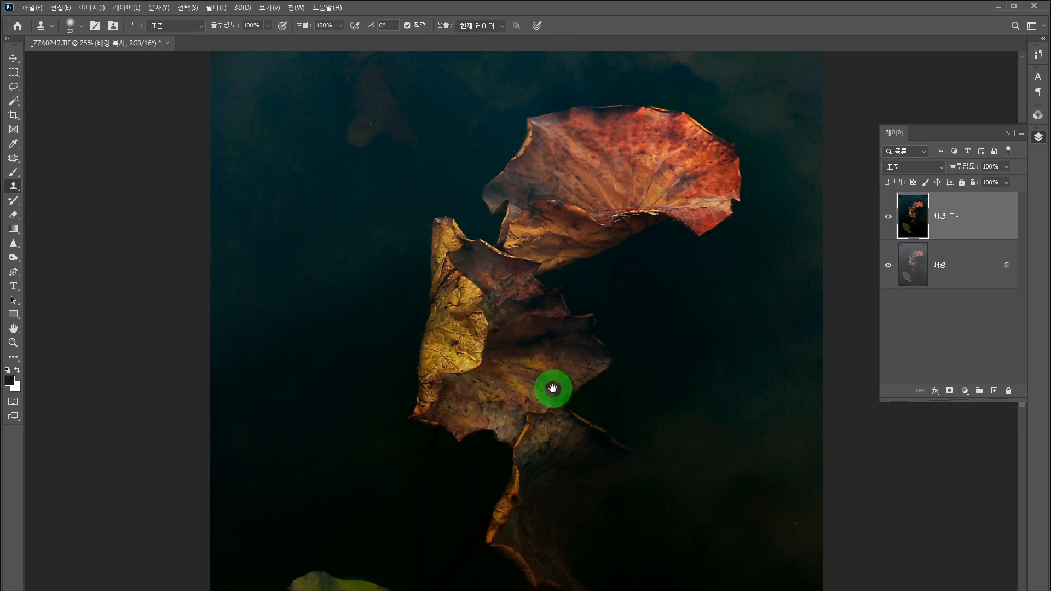
pyautogui.moveTo(552, 387); pyautogui.dragTo(551, 295)
pyautogui.moveTo(568, 422); pyautogui.dragTo(566, 295)
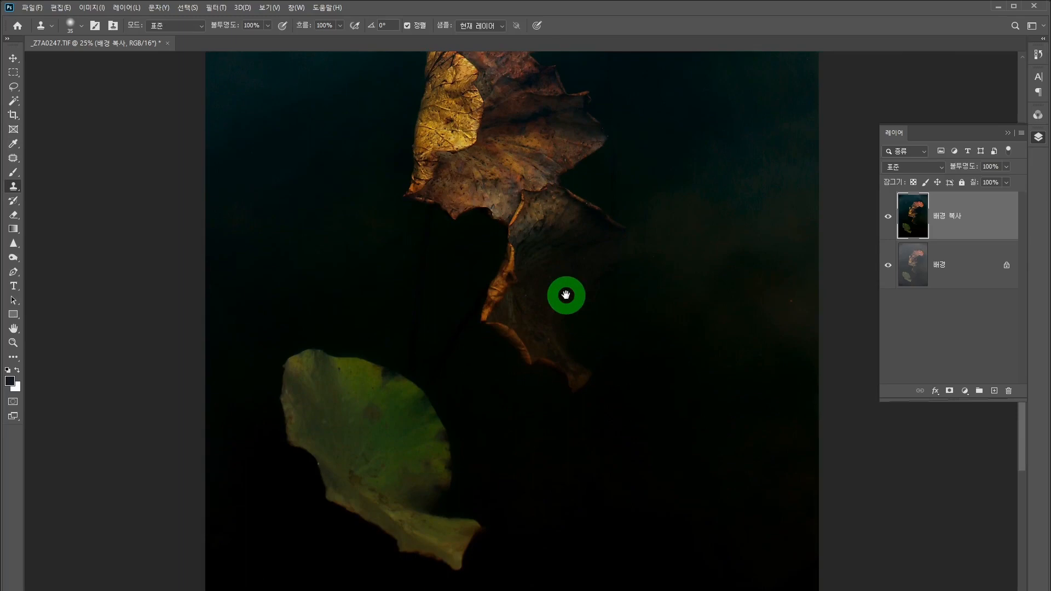
pyautogui.moveTo(568, 376); pyautogui.dragTo(571, 530)
pyautogui.moveTo(567, 321); pyautogui.dragTo(559, 481)
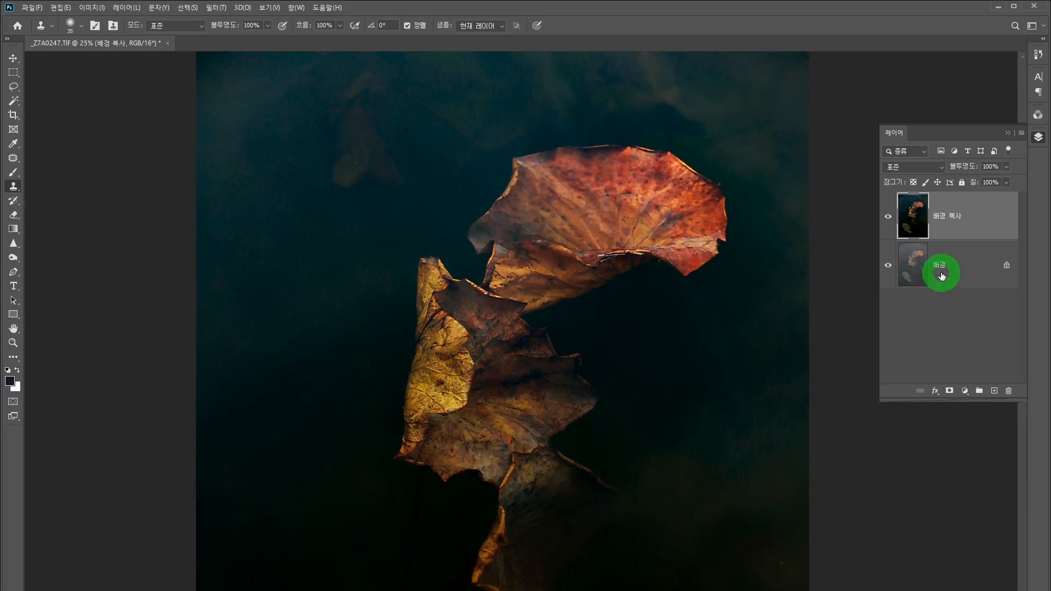
pyautogui.click(888, 216)
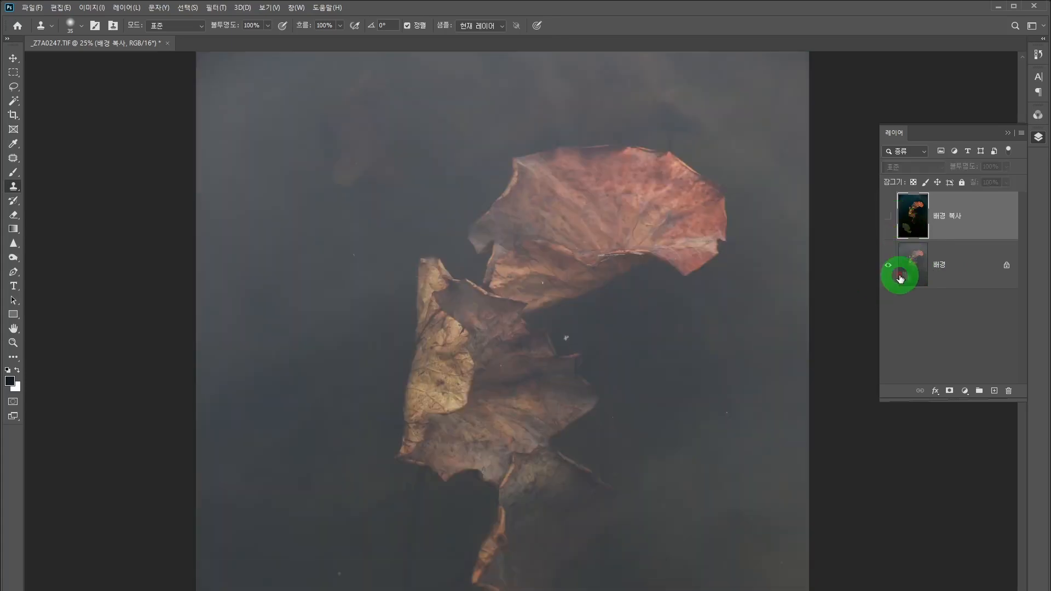
pyautogui.click(889, 216)
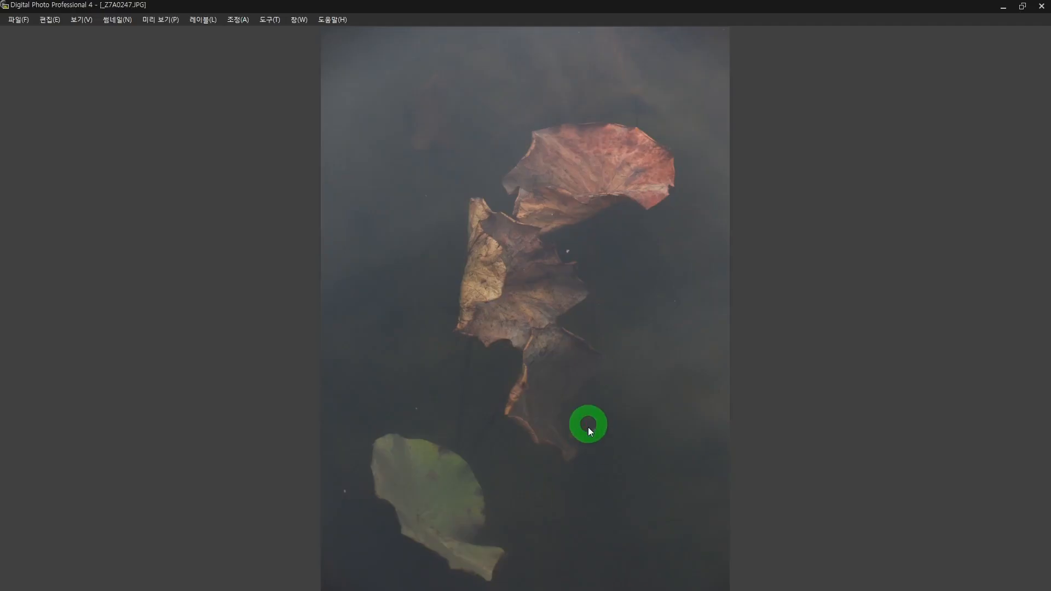
# Close the photo preview in Digital Photo Professional 4, browse the 20191125 folder and open the photo of the curled brown leaves on dark water.
pyautogui.click(1042, 8)
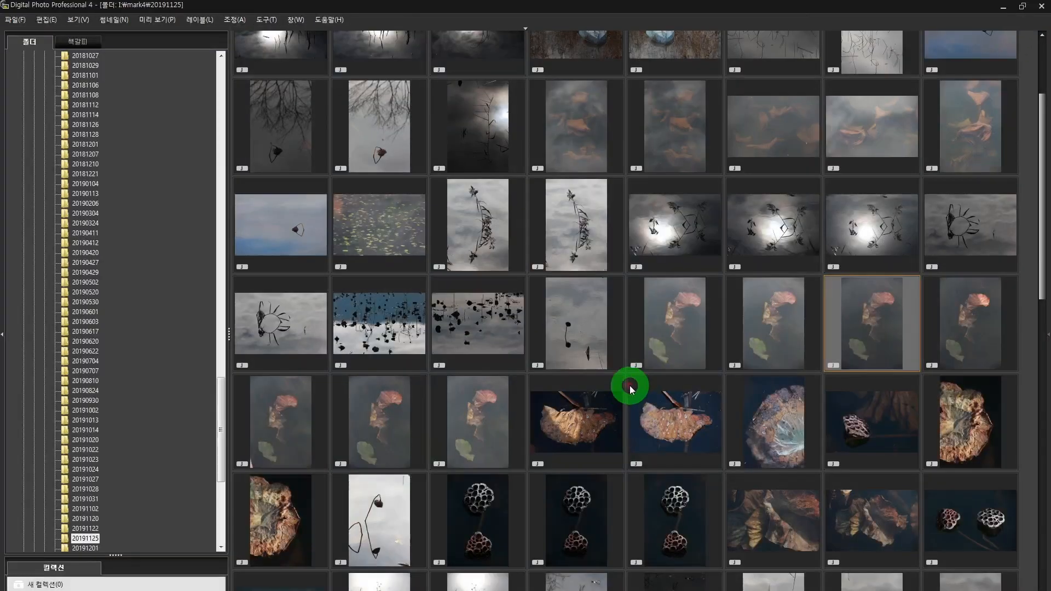
pyautogui.click(580, 433)
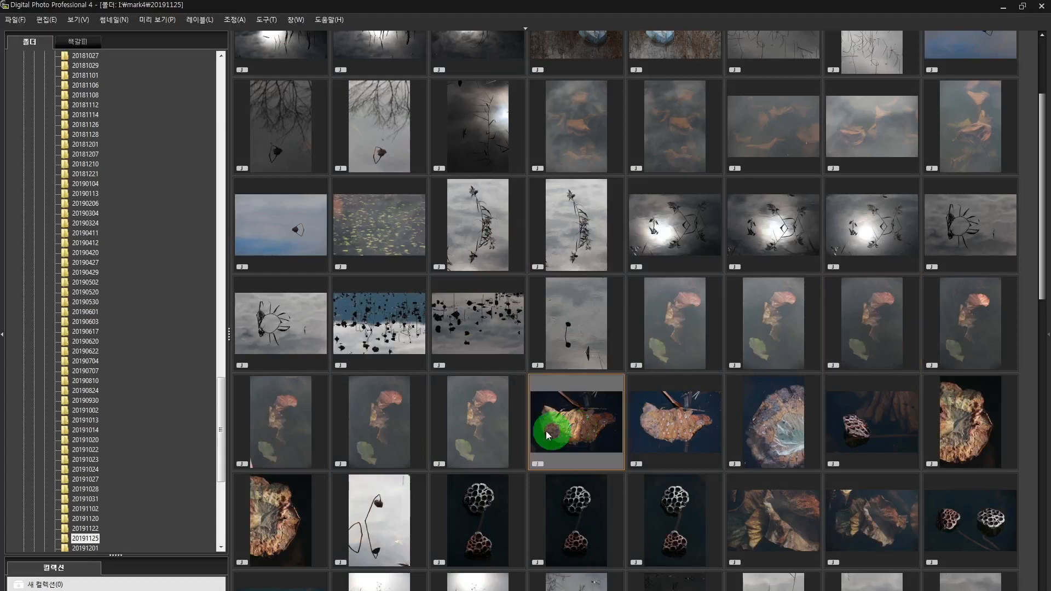
pyautogui.click(481, 422)
pyautogui.scroll(-3, 569, 460)
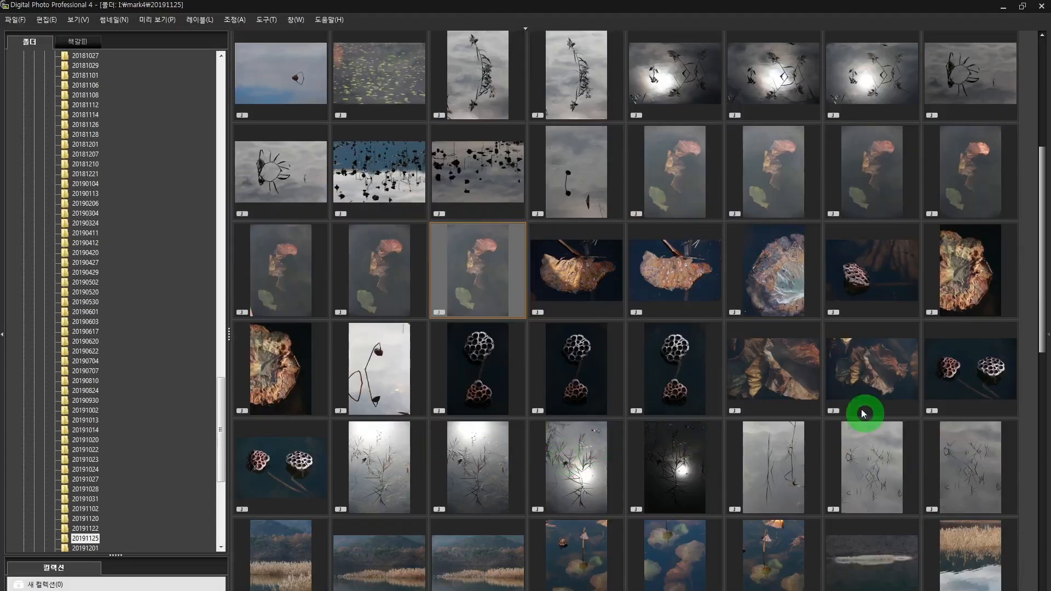
pyautogui.click(878, 376)
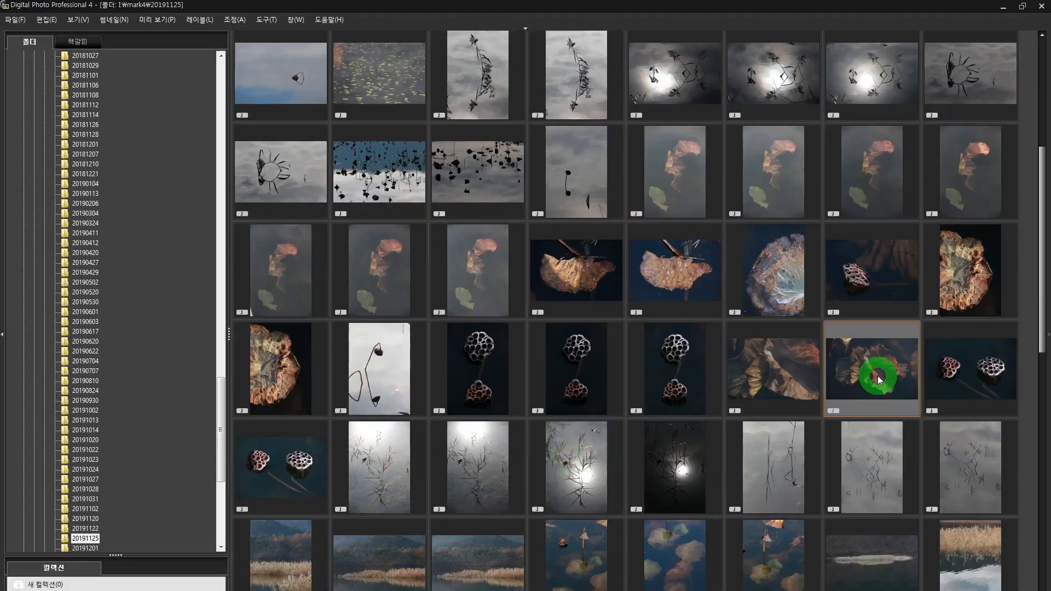
pyautogui.scroll(-10, 878, 376)
pyautogui.scroll(6, 878, 376)
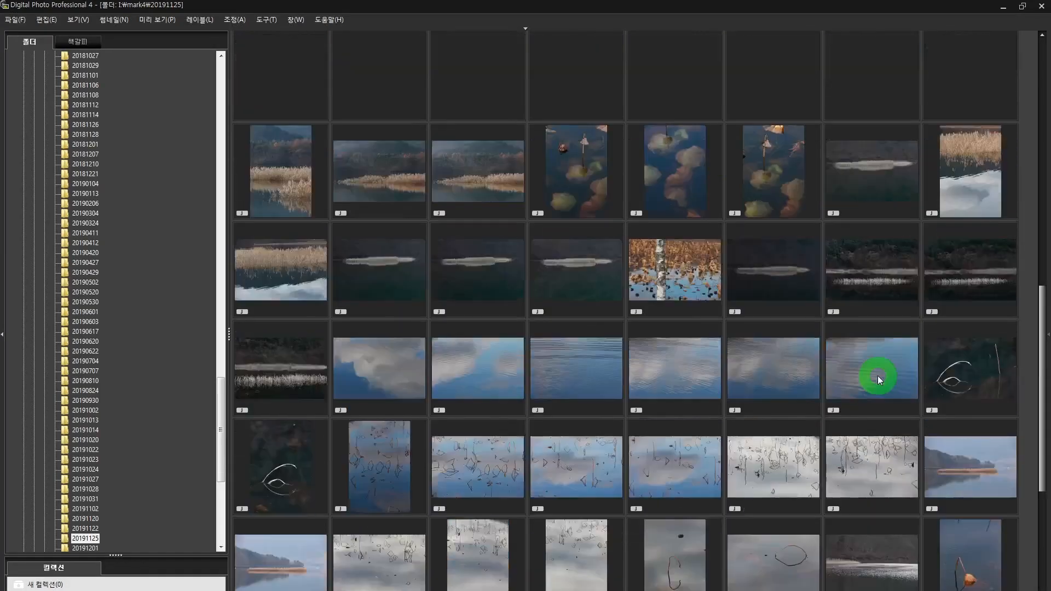
pyautogui.scroll(5, 878, 376)
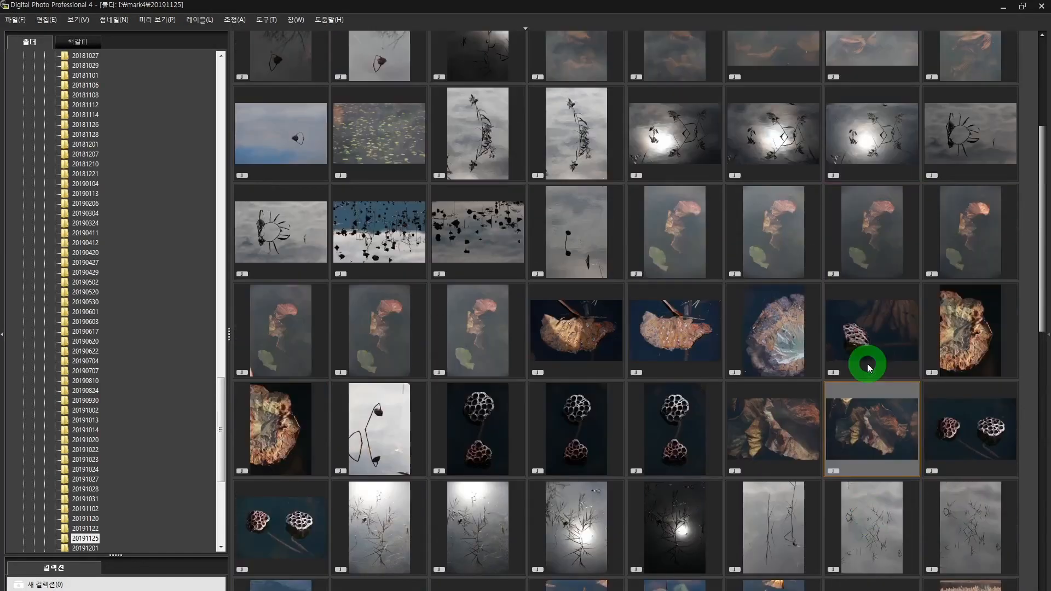
pyautogui.doubleClick(872, 423)
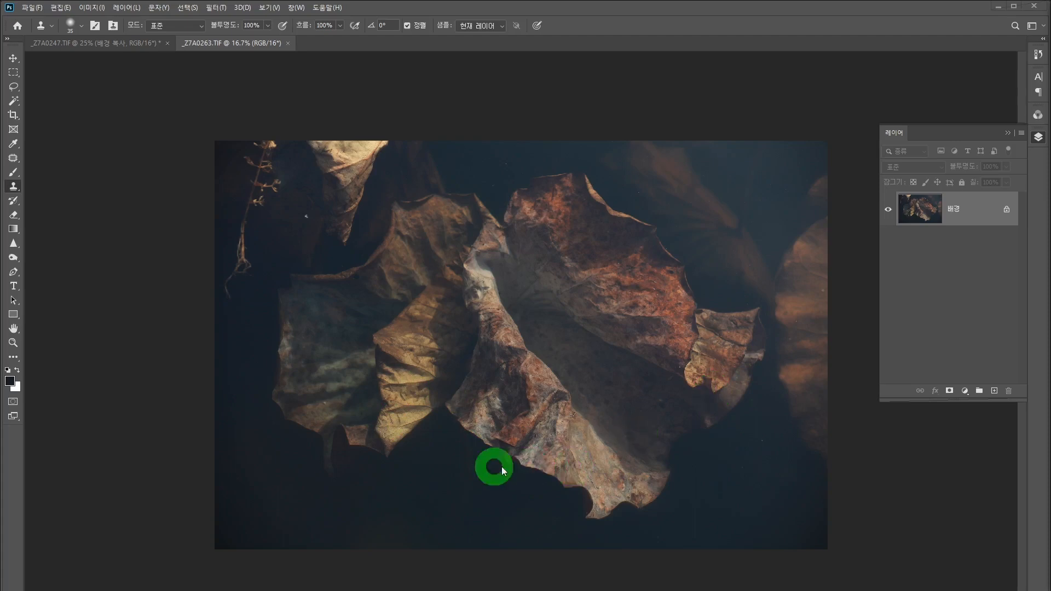
# Open the Camera Raw filter for _Z7A0263.TIF in Photoshop and set Dehaze to +60 and Saturation to +35.
pyautogui.moveTo(534, 426); pyautogui.dragTo(557, 430)
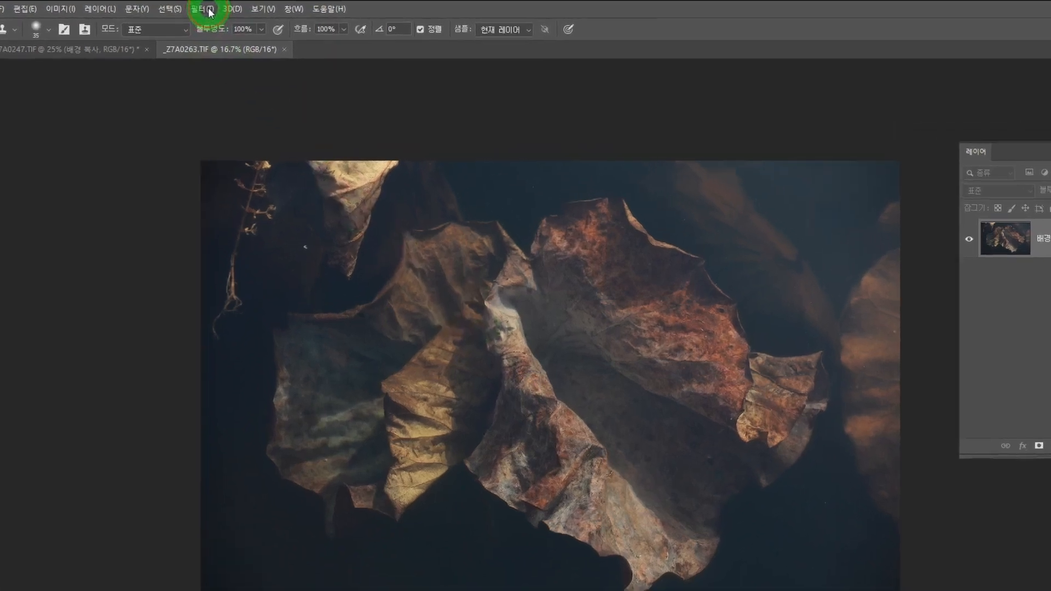
pyautogui.click(209, 12)
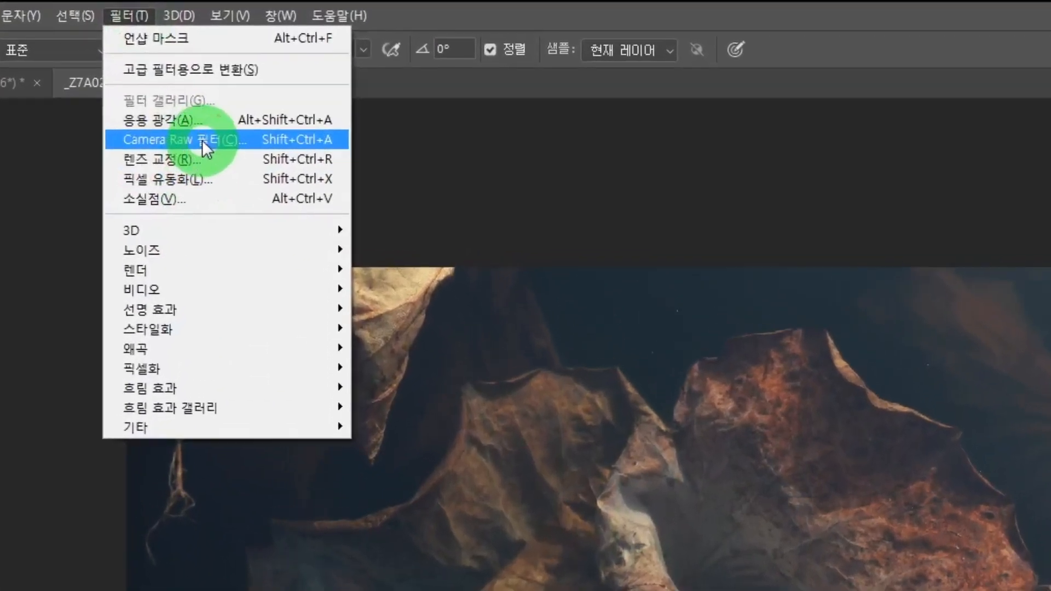
pyautogui.click(246, 84)
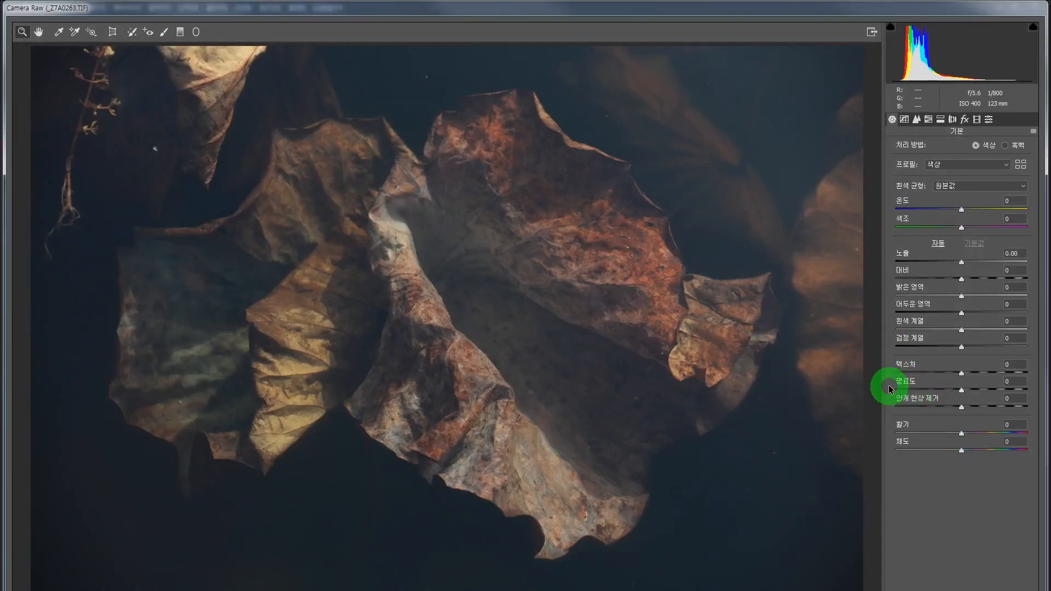
pyautogui.moveTo(961, 409); pyautogui.dragTo(1002, 411)
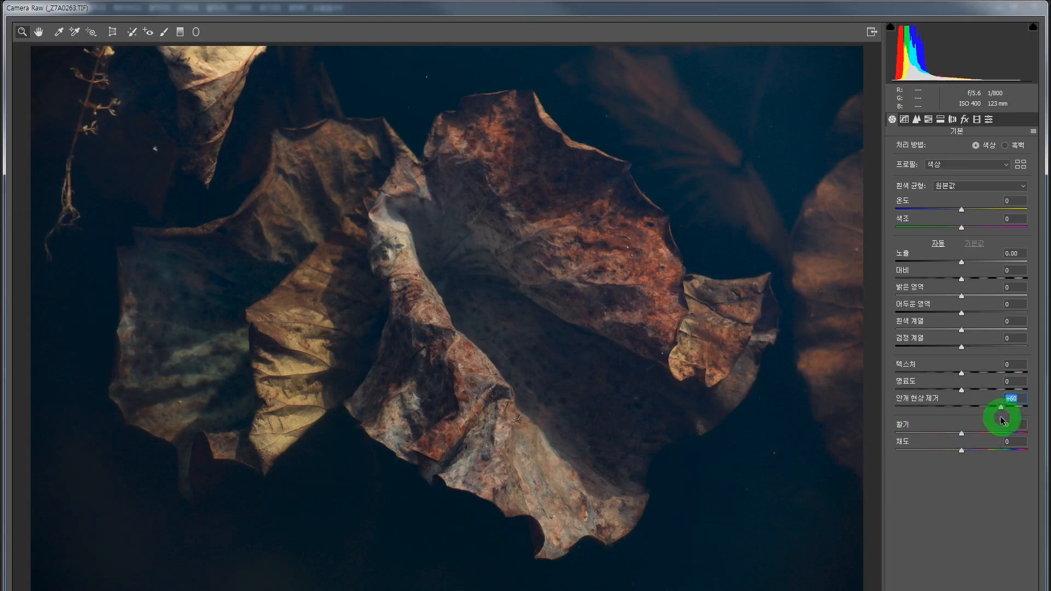
pyautogui.click(962, 451)
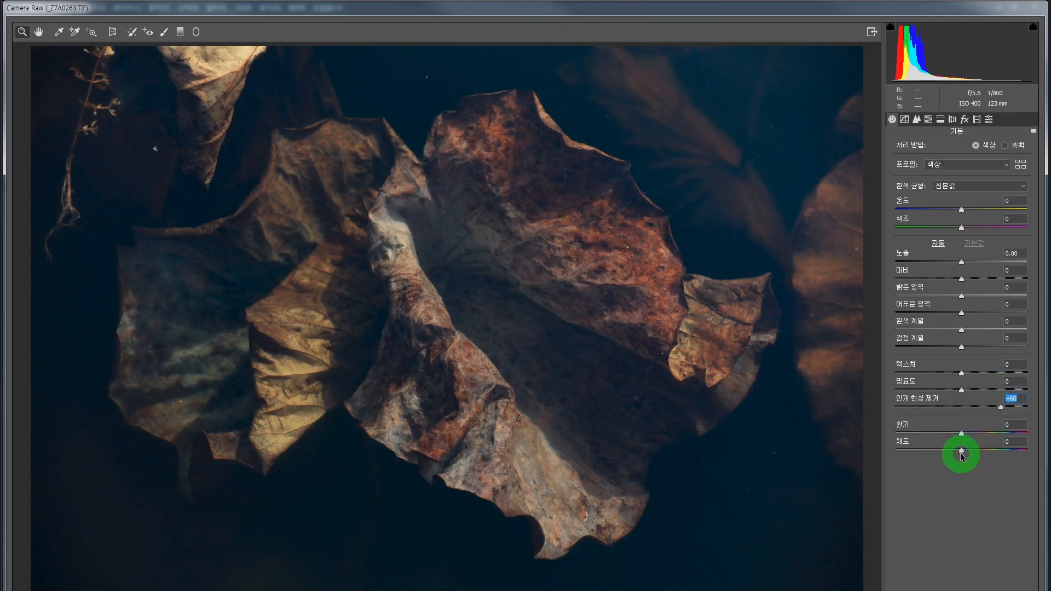
pyautogui.moveTo(962, 451); pyautogui.dragTo(980, 452)
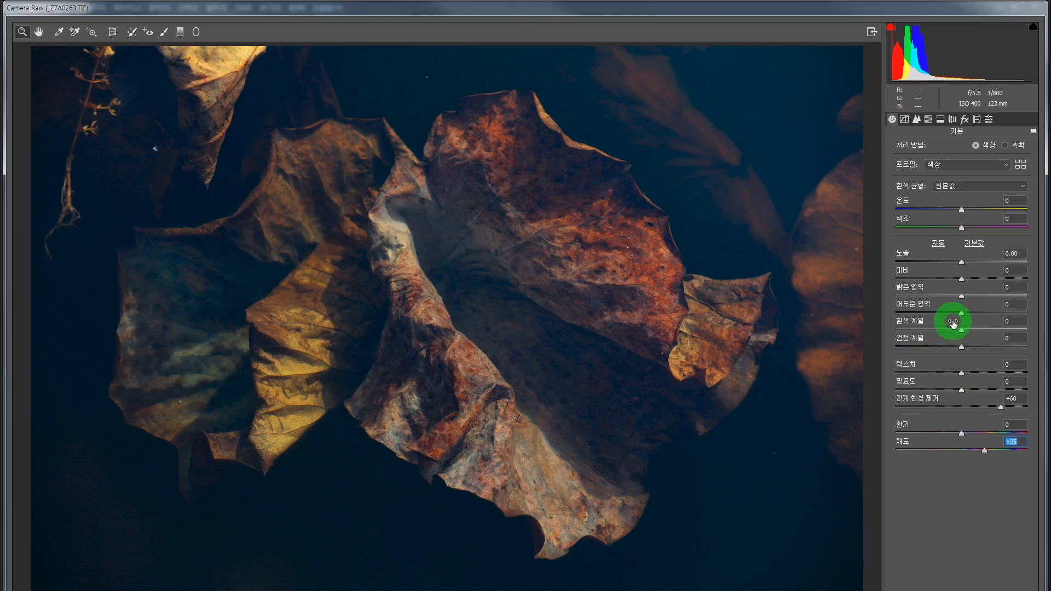
# Set Shadows to -47, Blacks to -58, Whites to +11 and Contrast to +12, and apply the Camera Raw filter.
pyautogui.moveTo(961, 312); pyautogui.dragTo(931, 316)
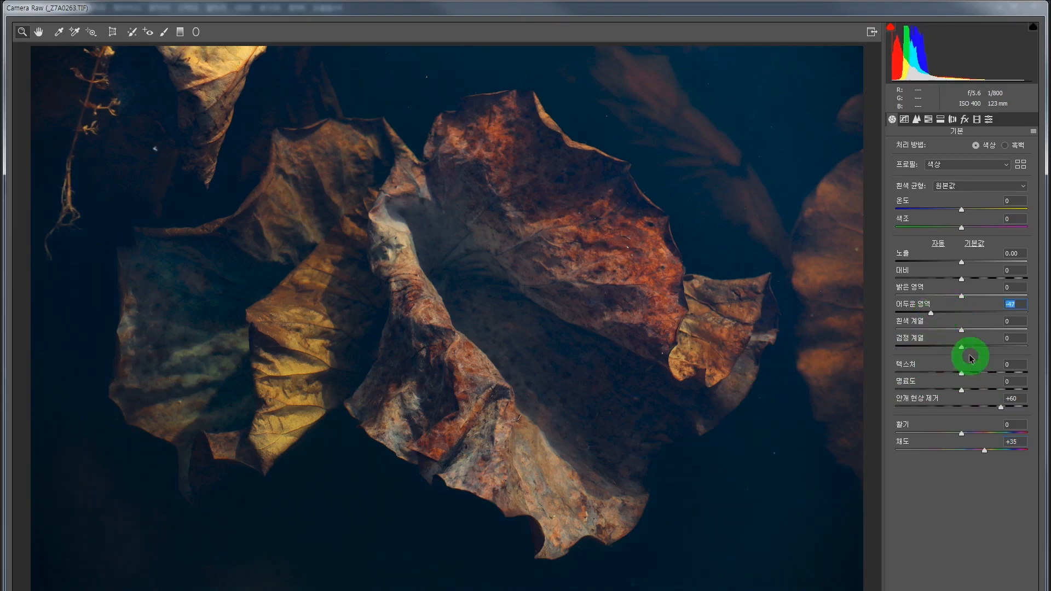
pyautogui.moveTo(961, 347); pyautogui.dragTo(923, 351)
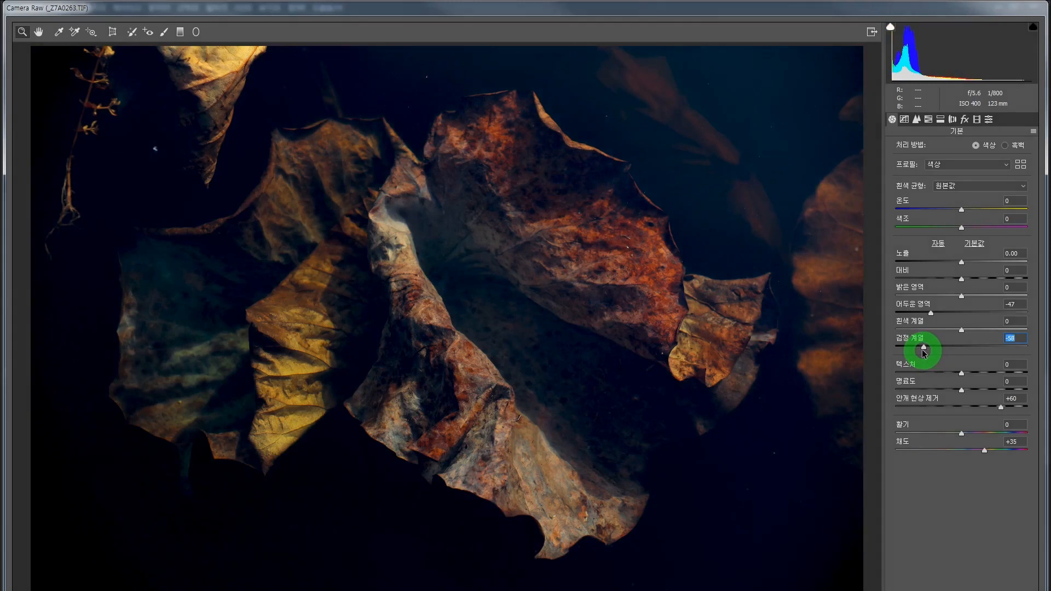
pyautogui.click(962, 330)
pyautogui.moveTo(963, 331); pyautogui.dragTo(970, 338)
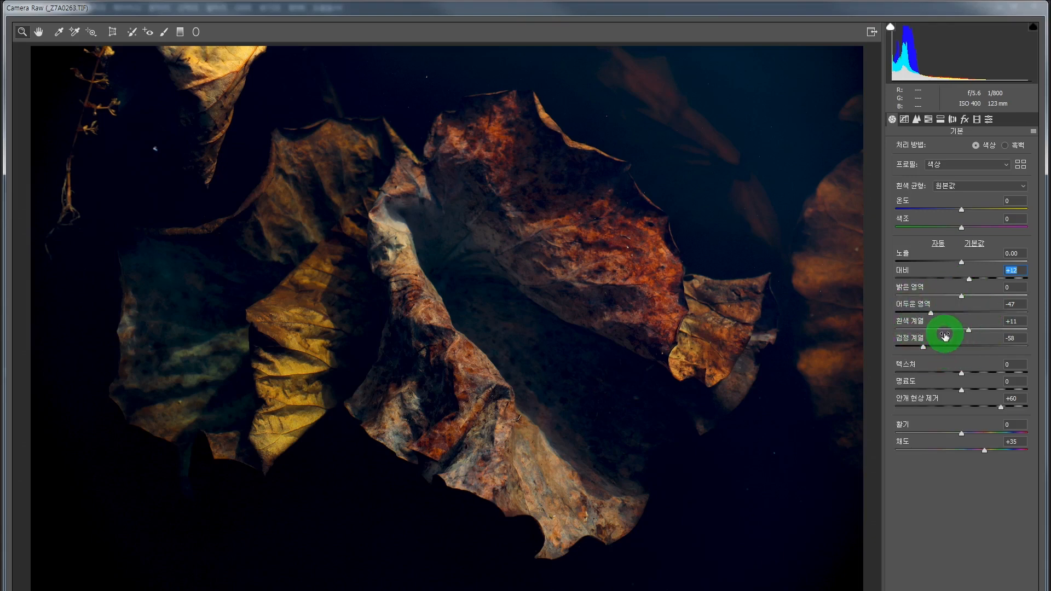
pyautogui.click(905, 119)
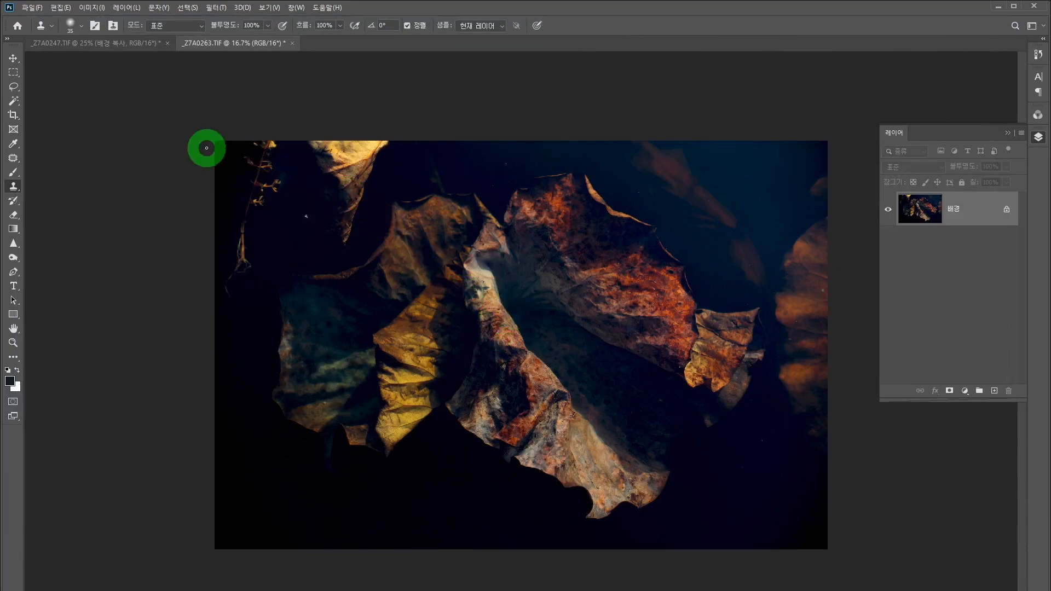
# Apply a Curves adjustment, trying black point samples in the dark water around the leaves and settling on a spot below the central leaf.
pyautogui.click(97, 8)
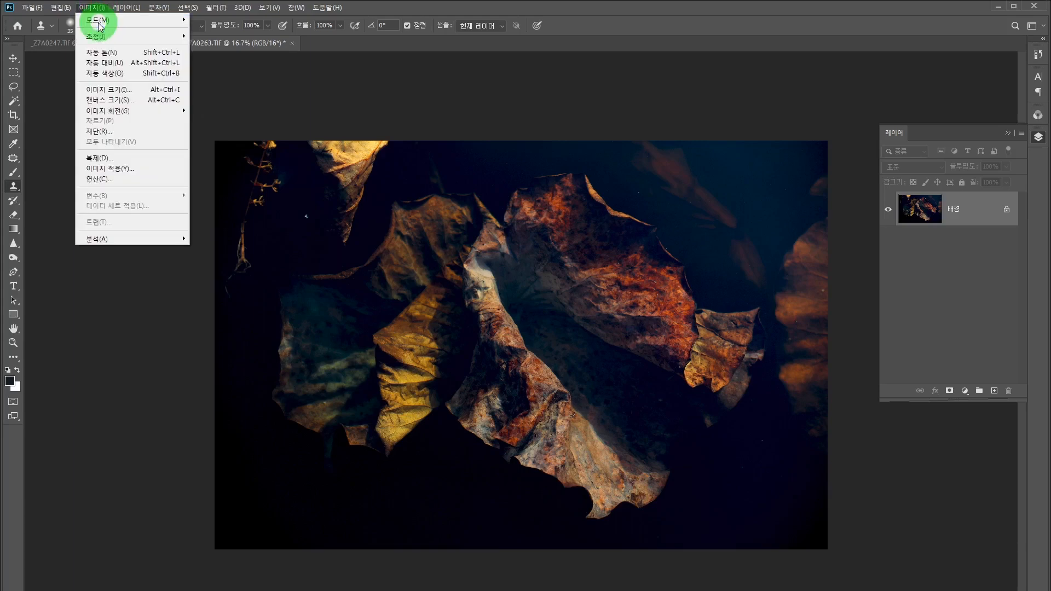
pyautogui.moveTo(105, 37)
pyautogui.click(230, 57)
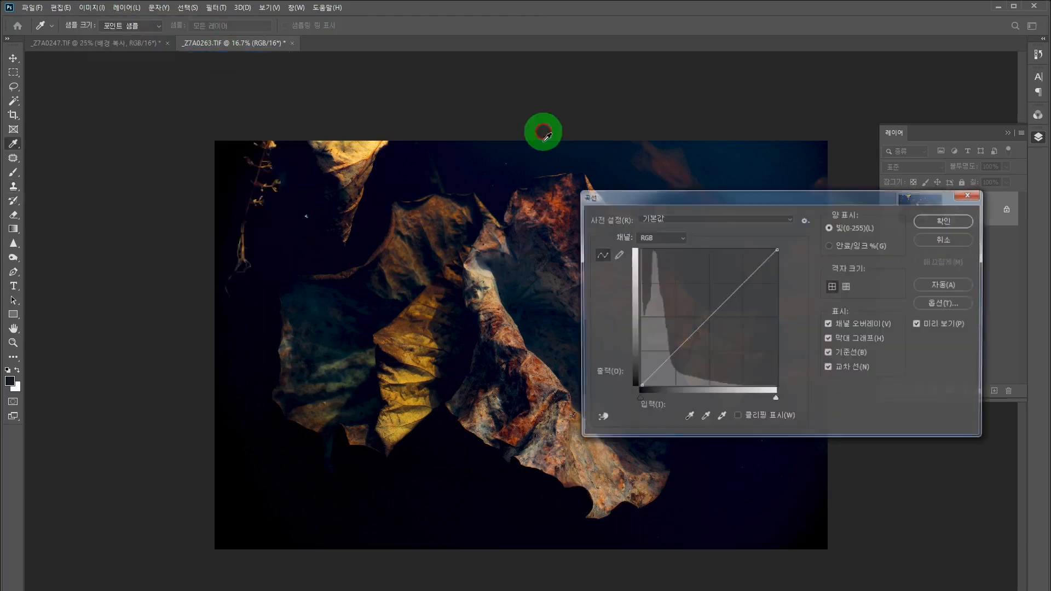
pyautogui.click(688, 420)
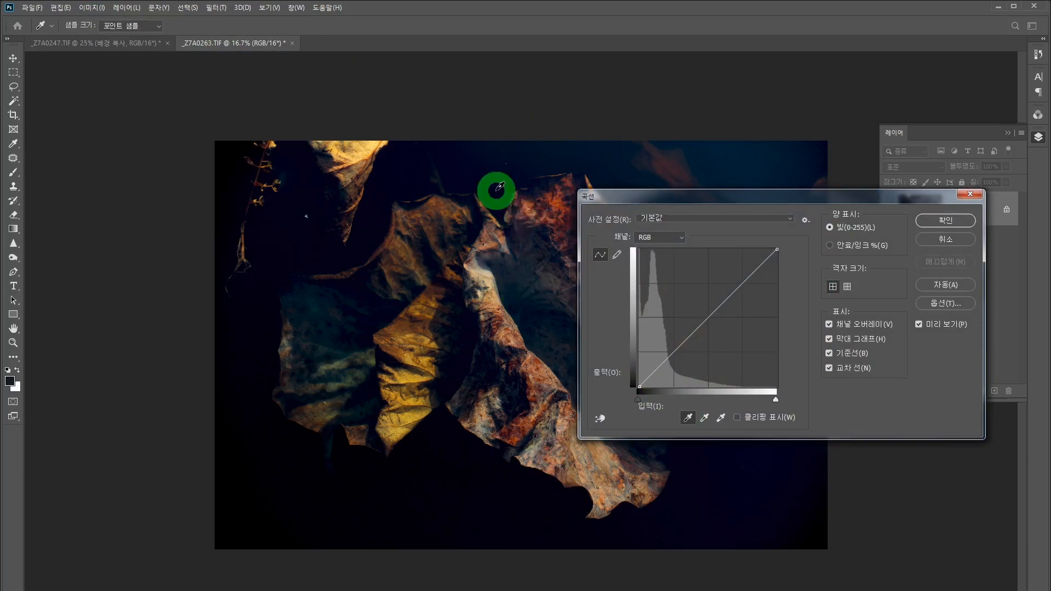
pyautogui.click(476, 170)
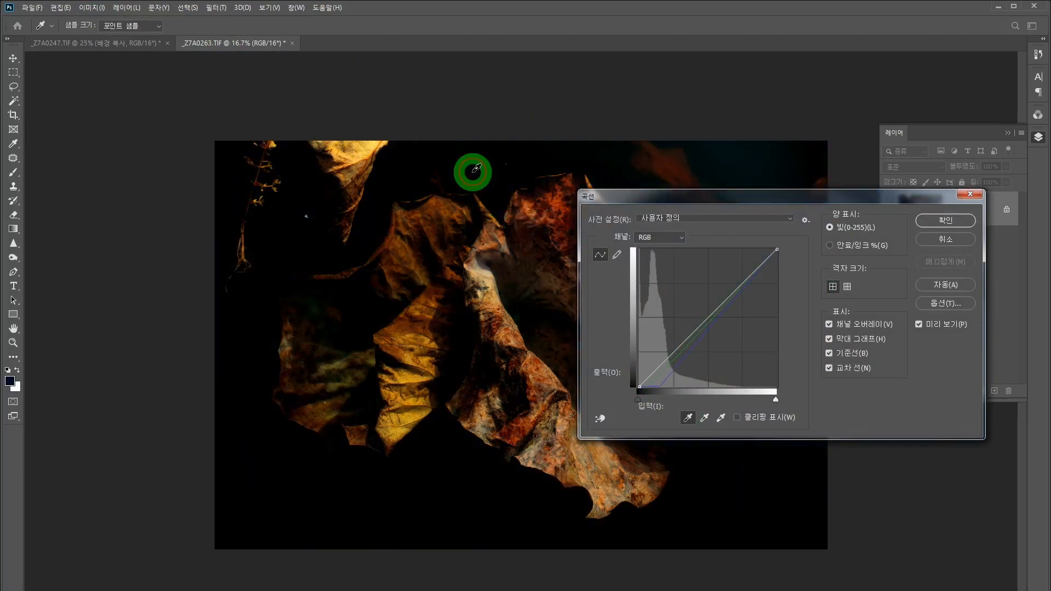
pyautogui.click(503, 172)
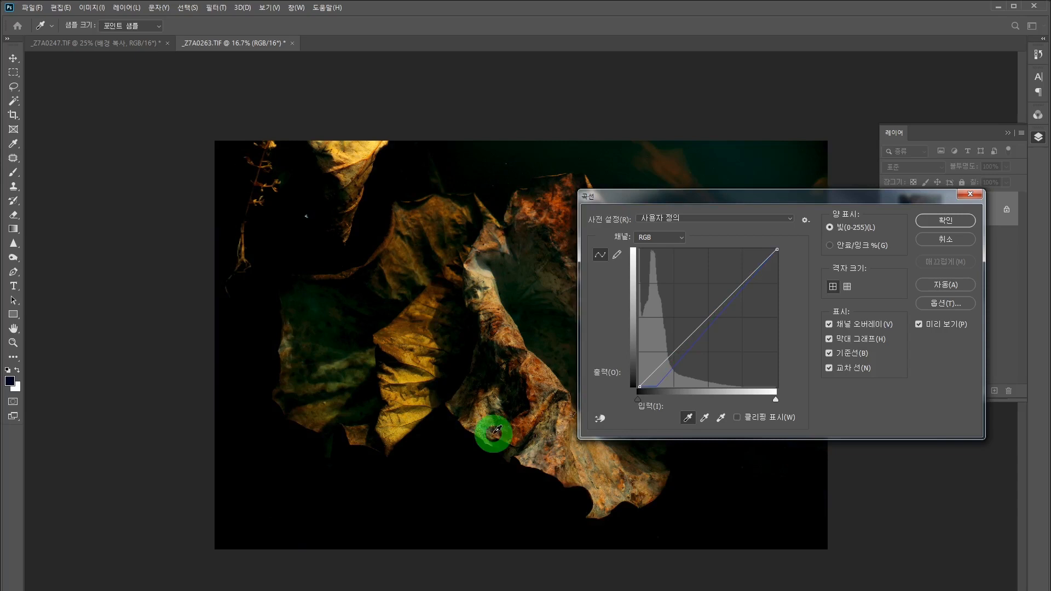
pyautogui.click(491, 487)
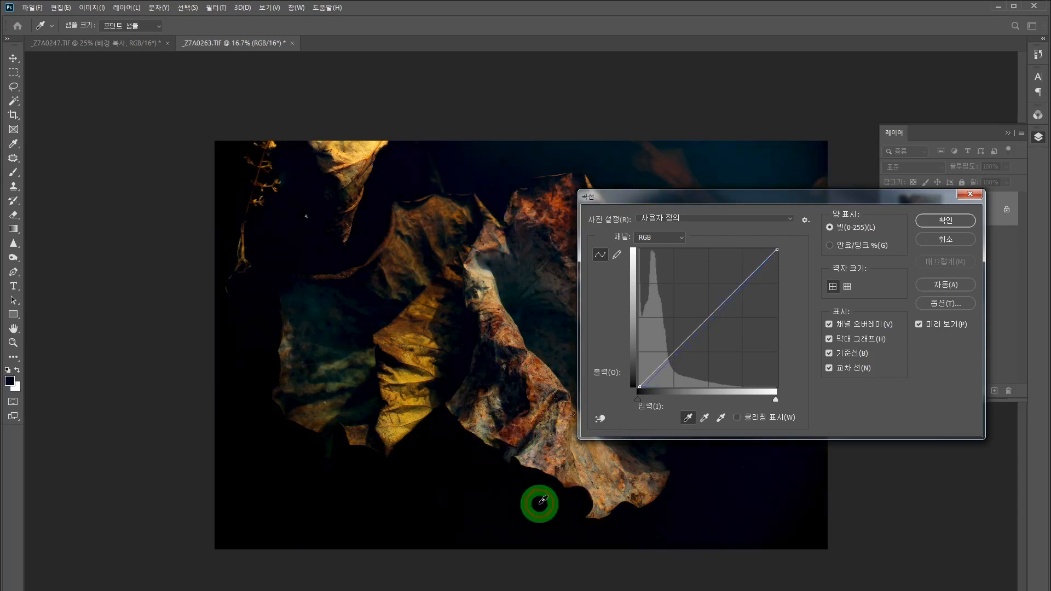
pyautogui.click(521, 159)
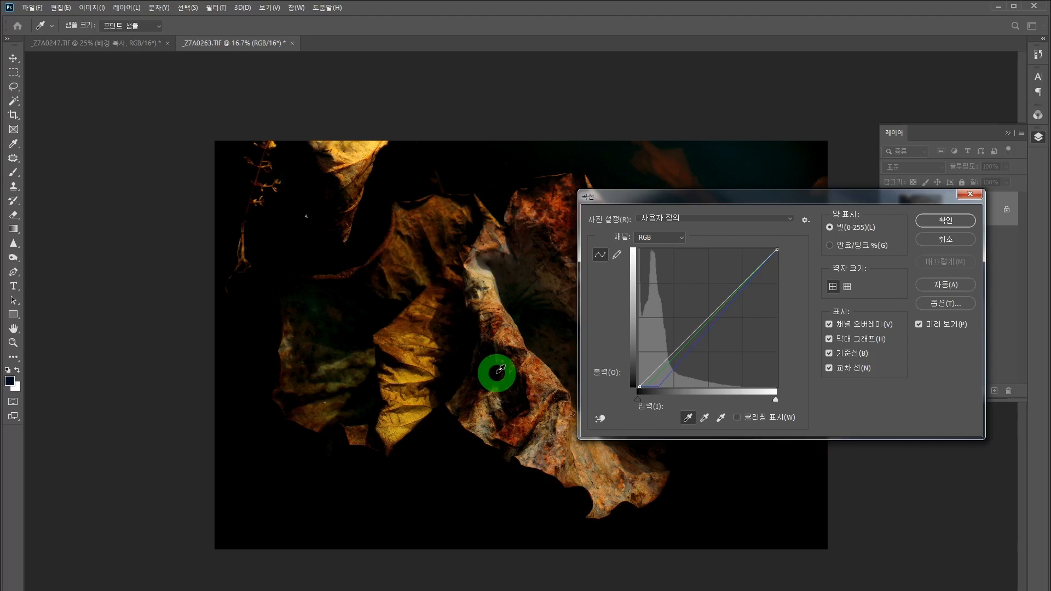
pyautogui.click(499, 500)
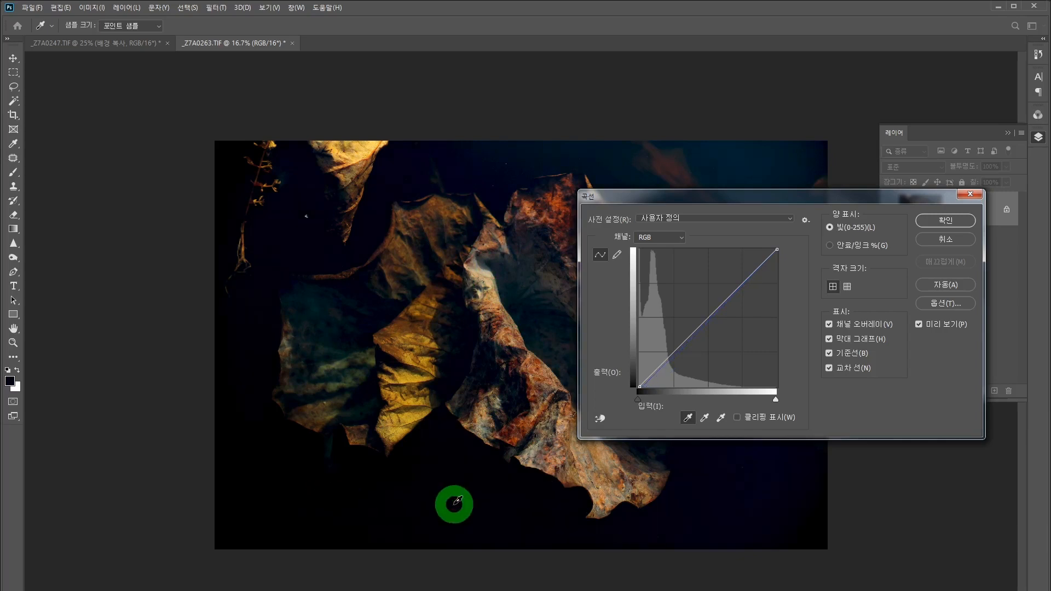
pyautogui.click(487, 509)
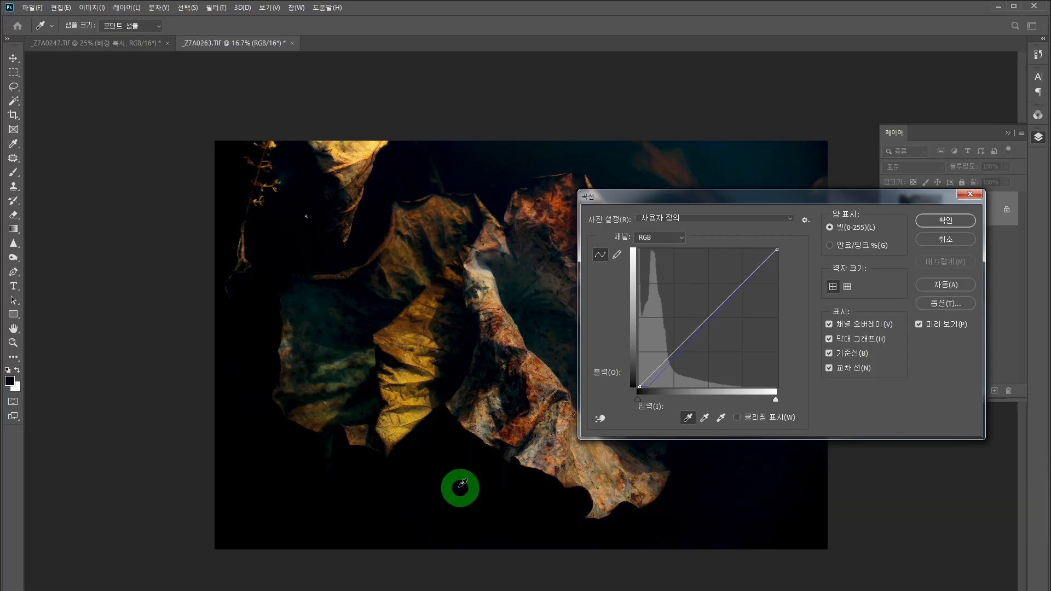
pyautogui.click(937, 222)
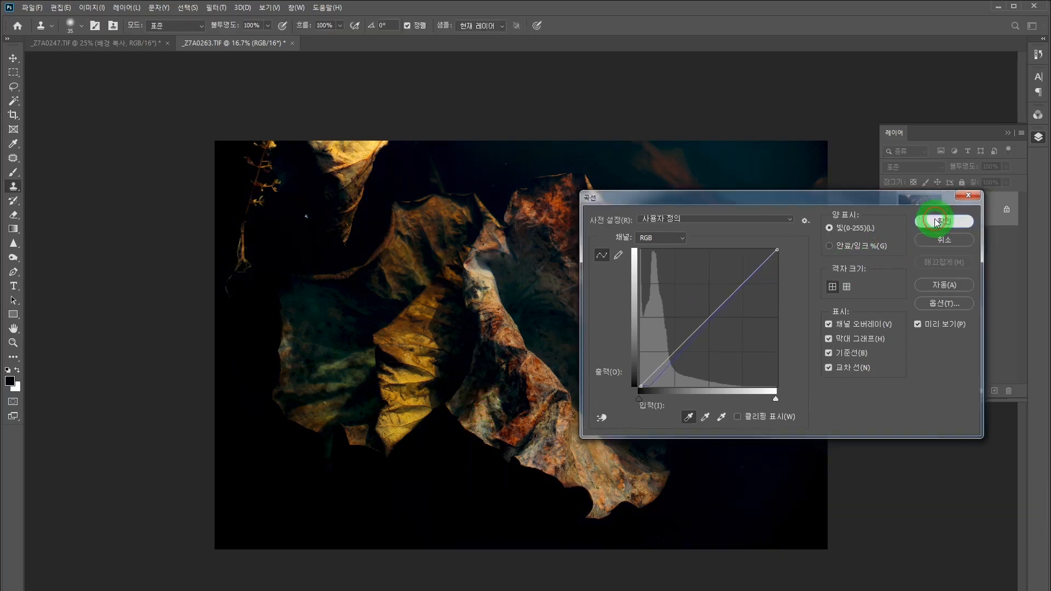
# Open Curves again and lower the green channel's midtones with a point at input 140, output 117.
pyautogui.press('s')
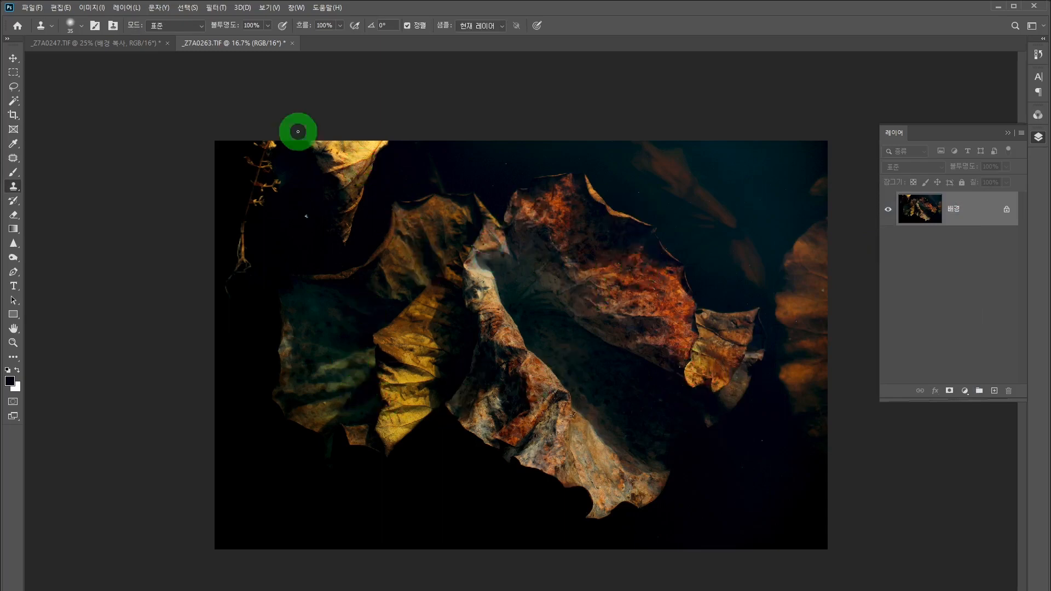
pyautogui.click(92, 8)
pyautogui.click(104, 34)
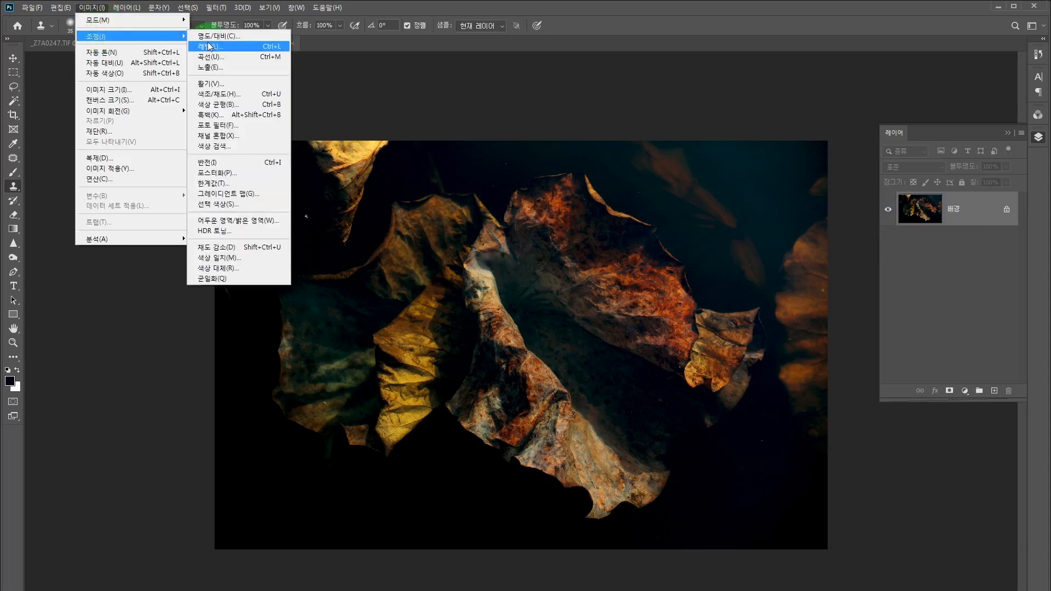
pyautogui.click(230, 56)
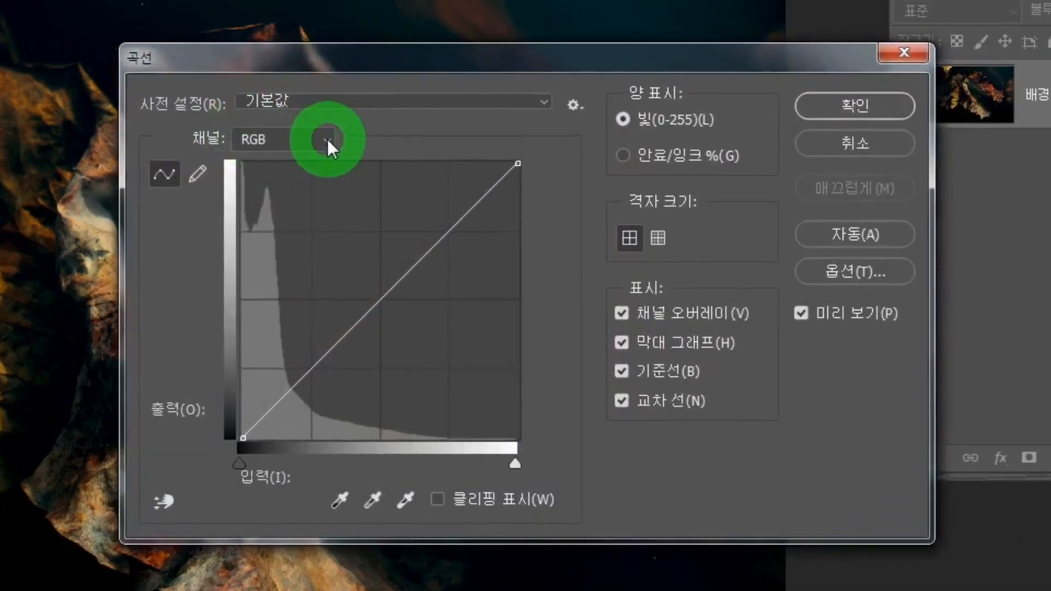
pyautogui.click(551, 223)
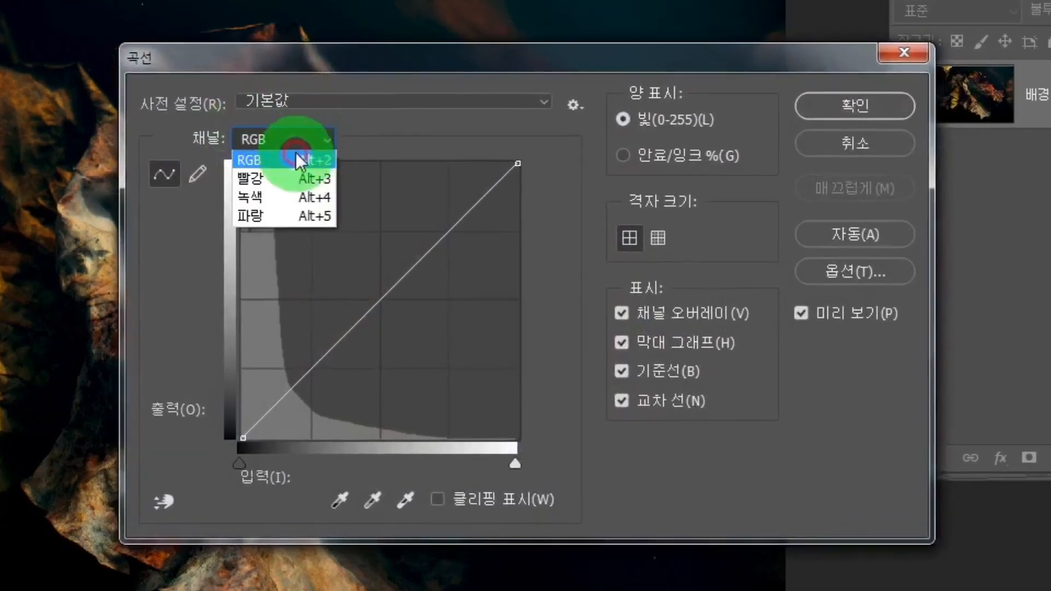
pyautogui.click(280, 192)
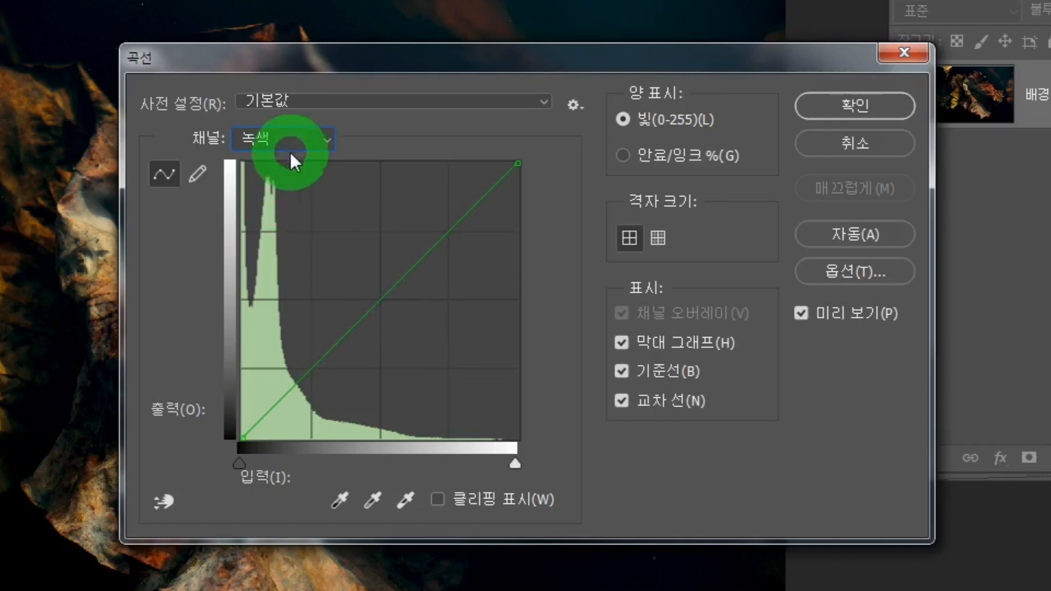
pyautogui.moveTo(383, 313)
pyautogui.mouseDown()
pyautogui.moveTo(383, 302)
pyautogui.moveTo(393, 310)
pyautogui.mouseUp()
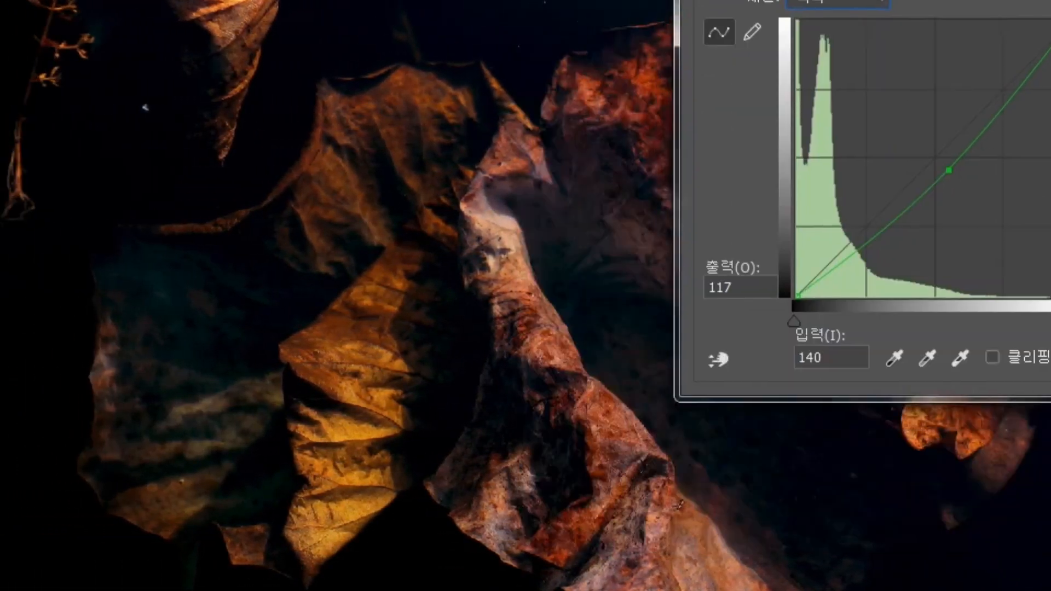
# Lower the red channel's midtones with a curve point at input 137, output 123, and apply the Curves adjustment.
pyautogui.click(835, 5)
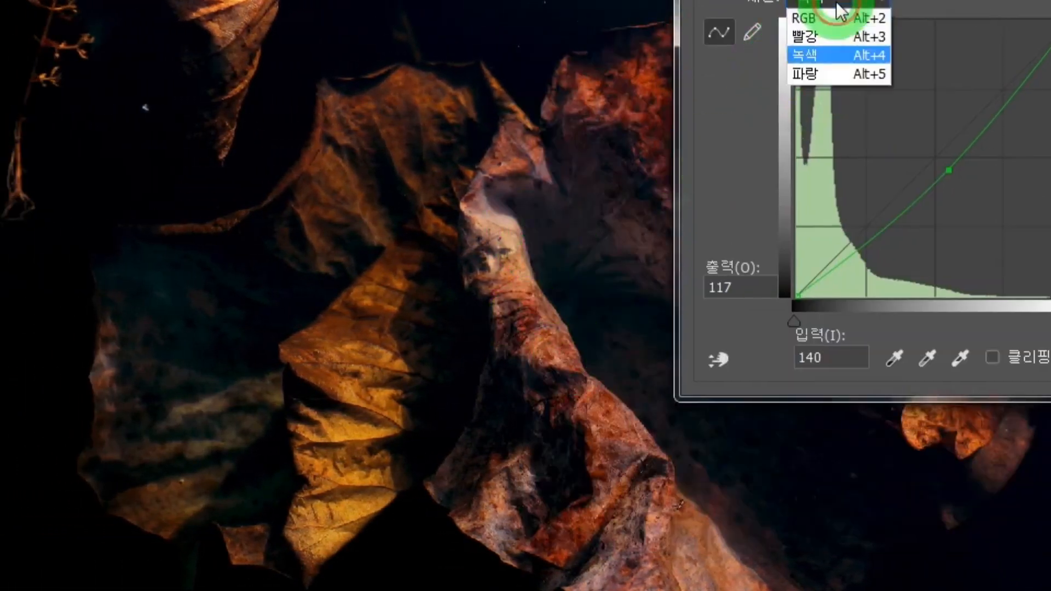
pyautogui.click(827, 43)
pyautogui.click(942, 160)
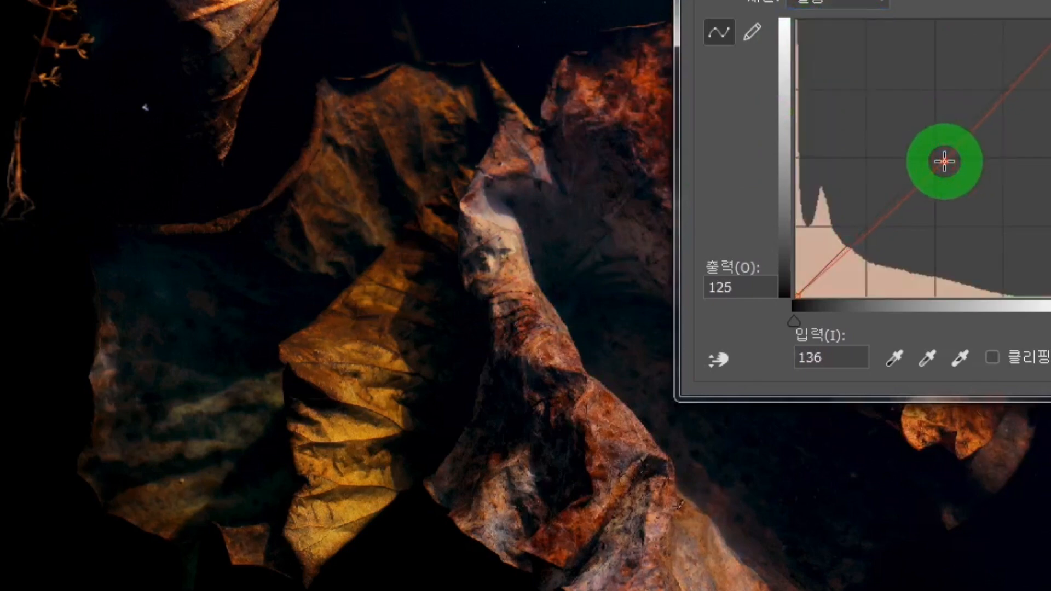
pyautogui.moveTo(944, 162); pyautogui.dragTo(946, 166)
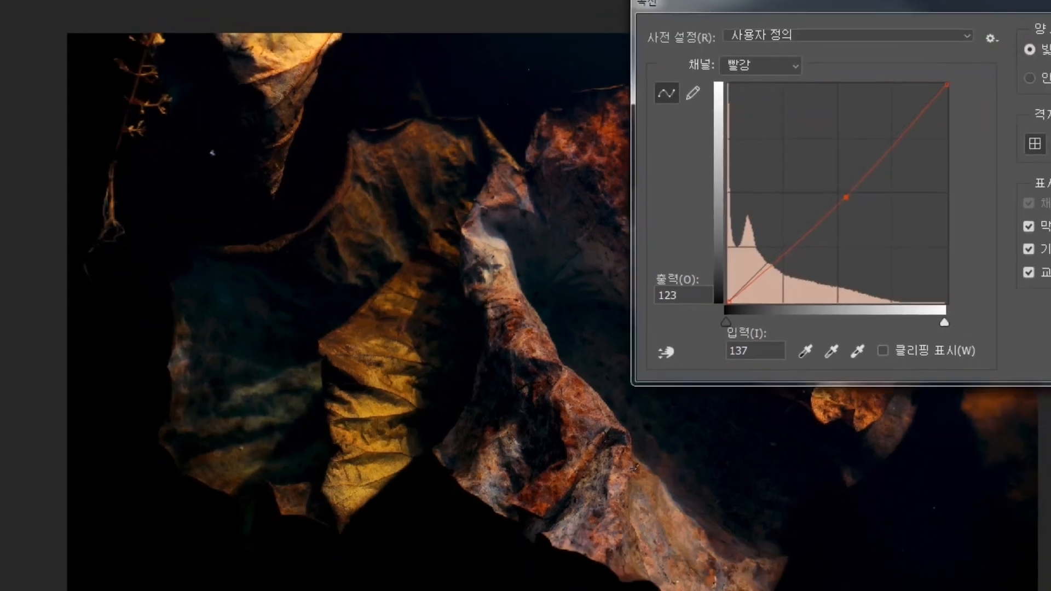
pyautogui.click(1014, 100)
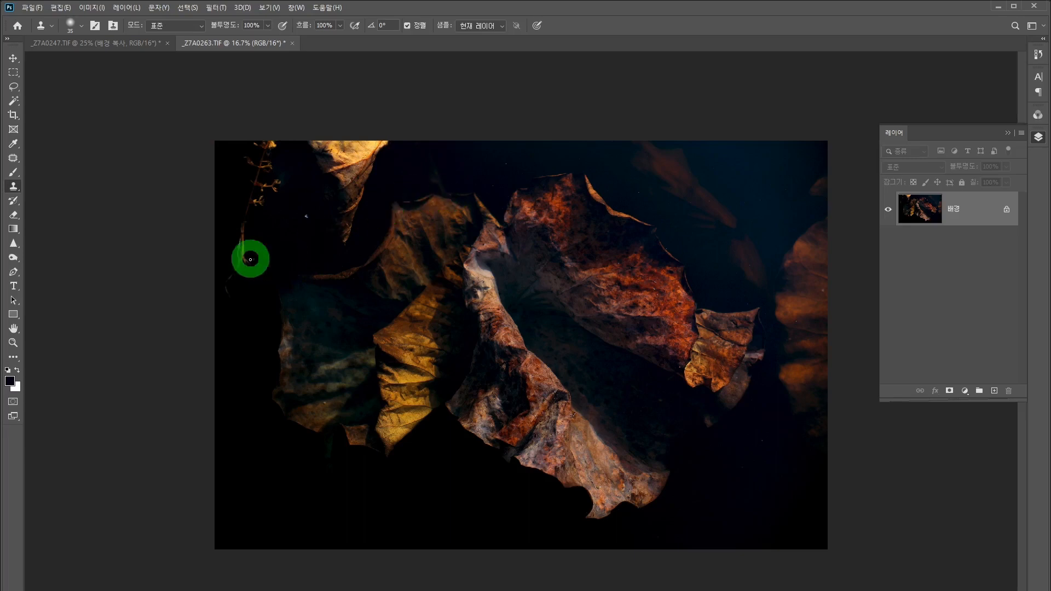
# Remove the white speck in the dark water between the thin stem and the upper leaf with the Clone Stamp.
pyautogui.click(371, 228)
pyautogui.click(373, 228)
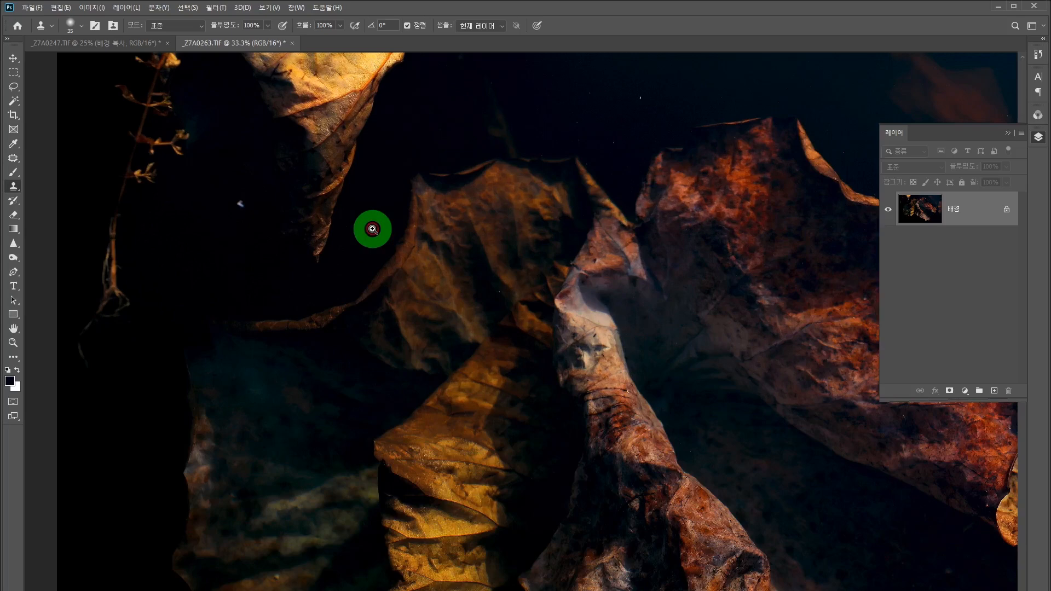
pyautogui.click(372, 229)
pyautogui.moveTo(411, 211); pyautogui.dragTo(568, 356)
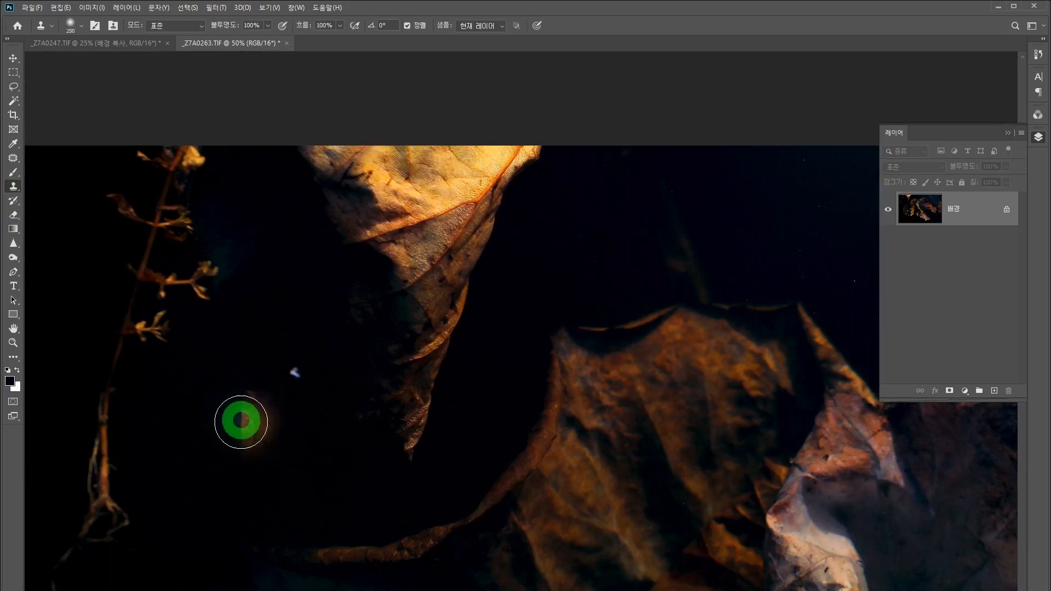
pyautogui.keyDown('alt'); pyautogui.click(292, 412); pyautogui.keyUp('alt')
pyautogui.moveTo(299, 381); pyautogui.dragTo(287, 358)
# Clone dark water over the bright leaf hanging from the photo's upper edge, from its tip upward.
pyautogui.keyDown('alt'); pyautogui.click(305, 422); pyautogui.keyUp('alt')
pyautogui.moveTo(365, 432)
pyautogui.mouseDown()
pyautogui.moveTo(356, 325)
pyautogui.moveTo(393, 442)
pyautogui.moveTo(403, 364)
pyautogui.moveTo(410, 441)
pyautogui.moveTo(434, 368)
pyautogui.moveTo(337, 299)
pyautogui.moveTo(354, 358)
pyautogui.moveTo(405, 268)
pyautogui.moveTo(436, 342)
pyautogui.mouseUp()
pyautogui.keyDown('alt'); pyautogui.click(322, 449); pyautogui.keyUp('alt')
pyautogui.keyDown('alt'); pyautogui.click(332, 399); pyautogui.keyUp('alt')
pyautogui.keyDown('alt'); pyautogui.click(349, 401); pyautogui.keyUp('alt')
pyautogui.keyDown('alt'); pyautogui.click(392, 384); pyautogui.keyUp('alt')
pyautogui.moveTo(457, 284)
pyautogui.mouseDown()
pyautogui.moveTo(464, 263)
pyautogui.moveTo(408, 247)
pyautogui.moveTo(478, 254)
pyautogui.moveTo(340, 232)
pyautogui.moveTo(519, 219)
pyautogui.moveTo(410, 223)
pyautogui.mouseUp()
pyautogui.keyDown('alt'); pyautogui.click(432, 344); pyautogui.keyUp('alt')
pyautogui.keyDown('alt'); pyautogui.click(425, 289); pyautogui.keyUp('alt')
pyautogui.moveTo(488, 192)
pyautogui.mouseDown()
pyautogui.moveTo(513, 166)
pyautogui.moveTo(389, 167)
pyautogui.moveTo(309, 203)
pyautogui.moveTo(403, 158)
pyautogui.moveTo(298, 155)
pyautogui.moveTo(409, 152)
pyautogui.mouseUp()
# Clone dark water over the thin dried plant stem near the photo's left edge, down to its roots.
pyautogui.keyDown('alt'); pyautogui.click(401, 270); pyautogui.keyUp('alt')
pyautogui.keyDown('alt'); pyautogui.click(353, 296); pyautogui.keyUp('alt')
pyautogui.moveTo(291, 258)
pyautogui.mouseDown()
pyautogui.moveTo(226, 251)
pyautogui.moveTo(143, 329)
pyautogui.moveTo(129, 357)
pyautogui.moveTo(177, 181)
pyautogui.moveTo(209, 141)
pyautogui.mouseUp()
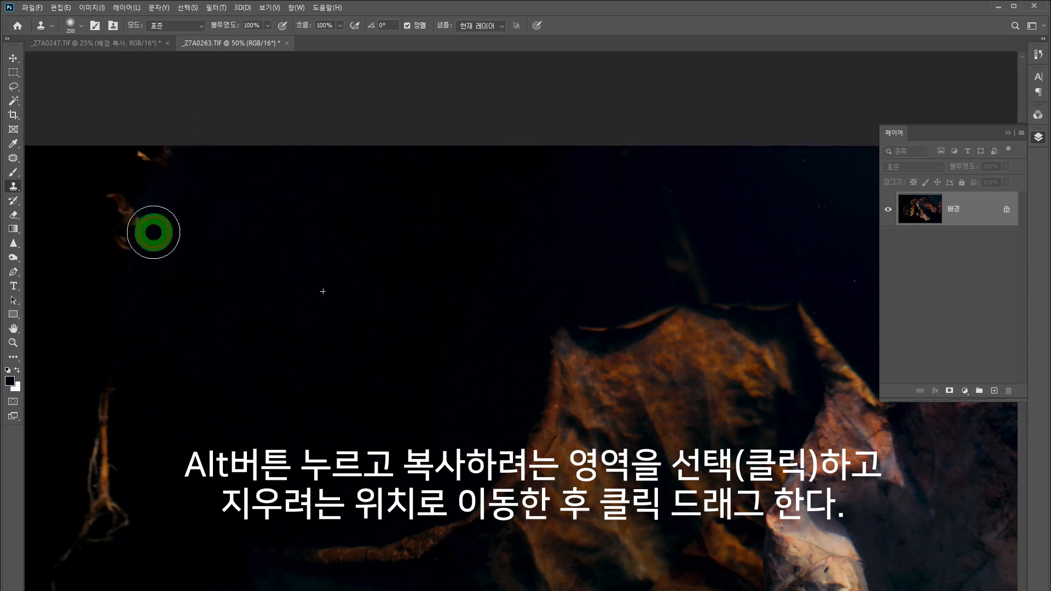
pyautogui.moveTo(237, 310); pyautogui.dragTo(434, 164)
pyautogui.keyDown('alt'); pyautogui.click(393, 326); pyautogui.keyUp('alt')
pyautogui.moveTo(276, 417)
pyautogui.mouseDown()
pyautogui.moveTo(307, 282)
pyautogui.moveTo(316, 399)
pyautogui.moveTo(277, 403)
pyautogui.mouseUp()
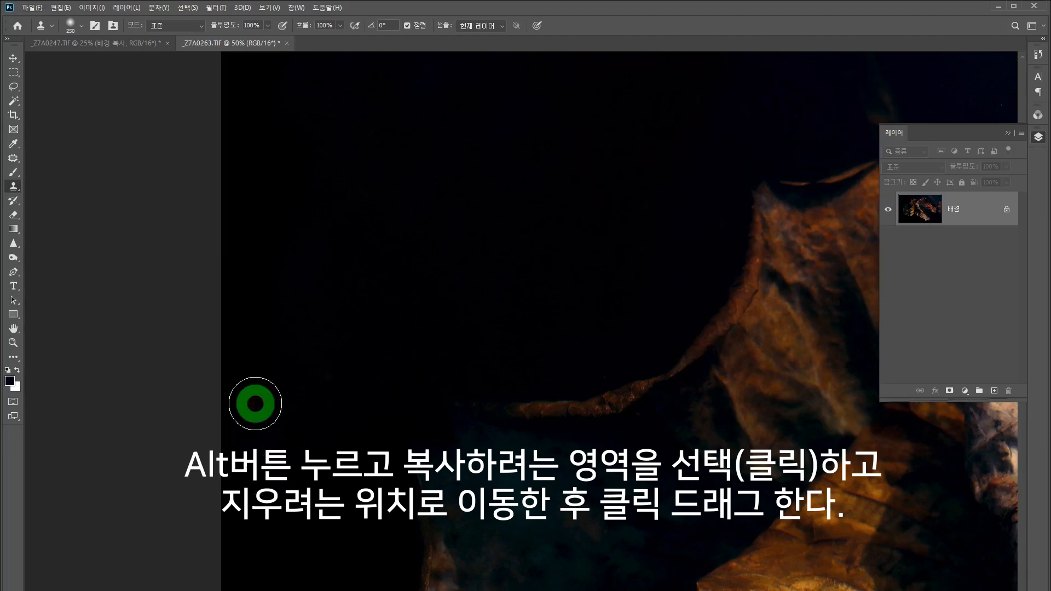
# Clone out the faint stalk and small specks in the water above the leaves, using smaller brushes for the specks.
pyautogui.moveTo(618, 340); pyautogui.dragTo(474, 385)
pyautogui.keyDown('alt'); pyautogui.click(438, 223); pyautogui.keyUp('alt')
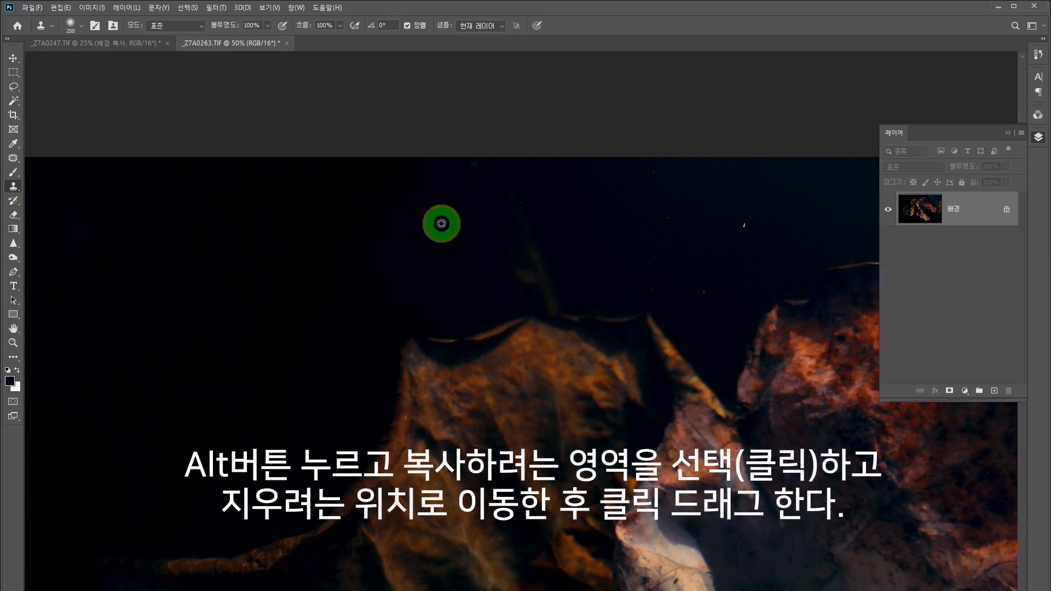
pyautogui.moveTo(553, 268)
pyautogui.mouseDown()
pyautogui.moveTo(539, 274)
pyautogui.moveTo(554, 285)
pyautogui.moveTo(451, 237)
pyautogui.moveTo(528, 198)
pyautogui.moveTo(394, 205)
pyautogui.mouseUp()
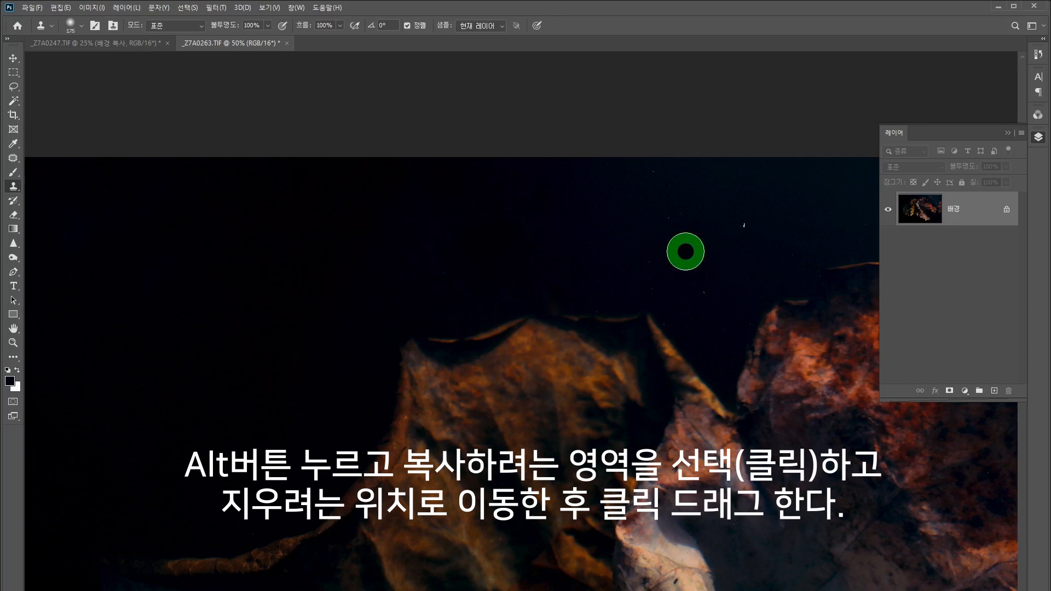
pyautogui.moveTo(745, 254); pyautogui.dragTo(741, 218)
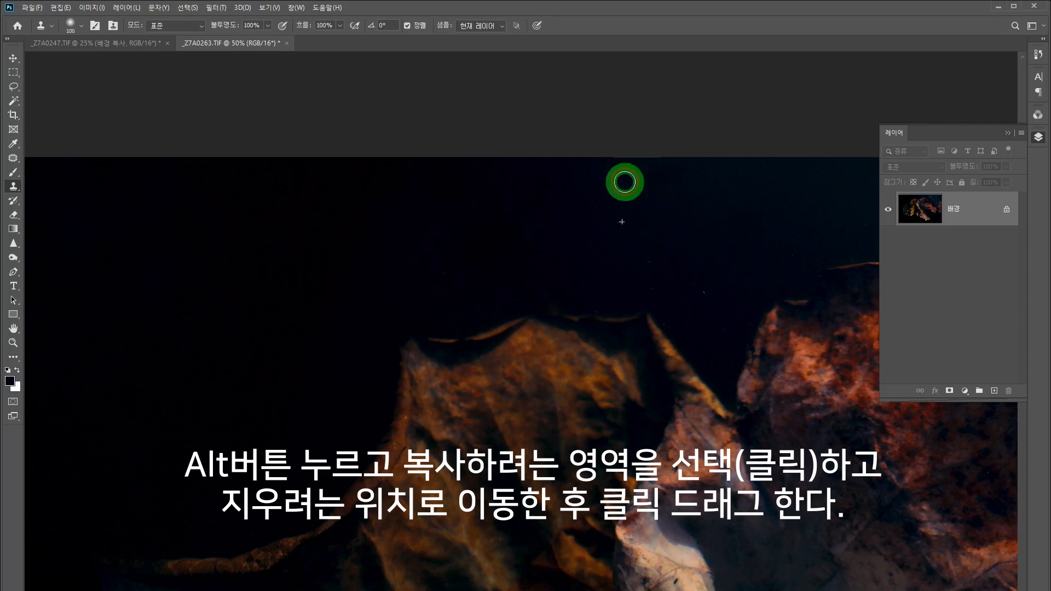
pyautogui.keyDown('alt'); pyautogui.click(644, 225); pyautogui.keyUp('alt')
pyautogui.moveTo(646, 272); pyautogui.dragTo(645, 276)
# Fit the photo in the window and sharpen it with Unsharp Mask at amount 200%, radius 6.0 pixels and threshold 20 levels.
pyautogui.doubleClick(13, 329)
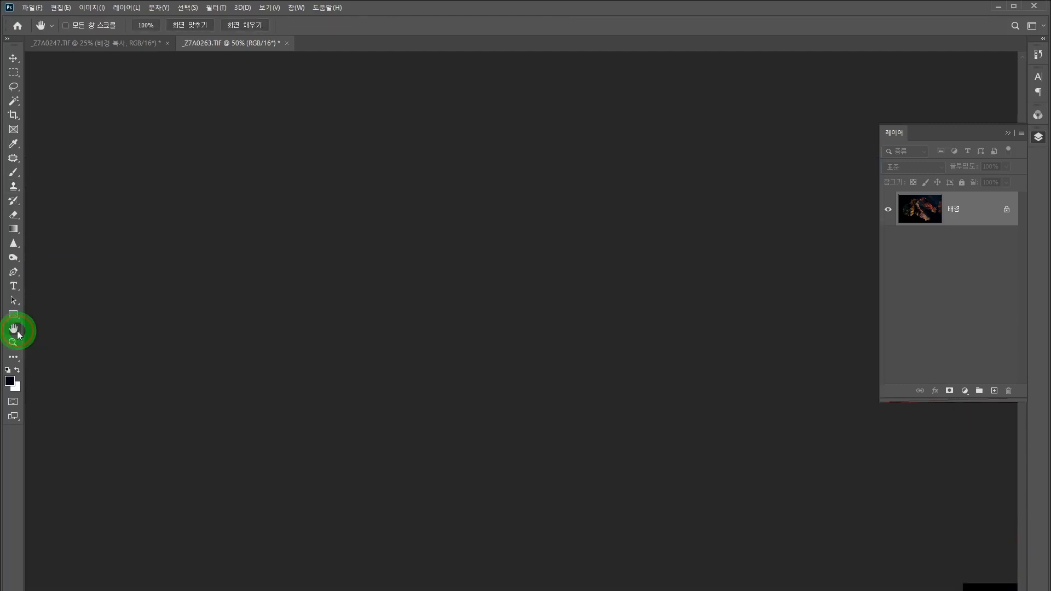
pyautogui.click(1008, 133)
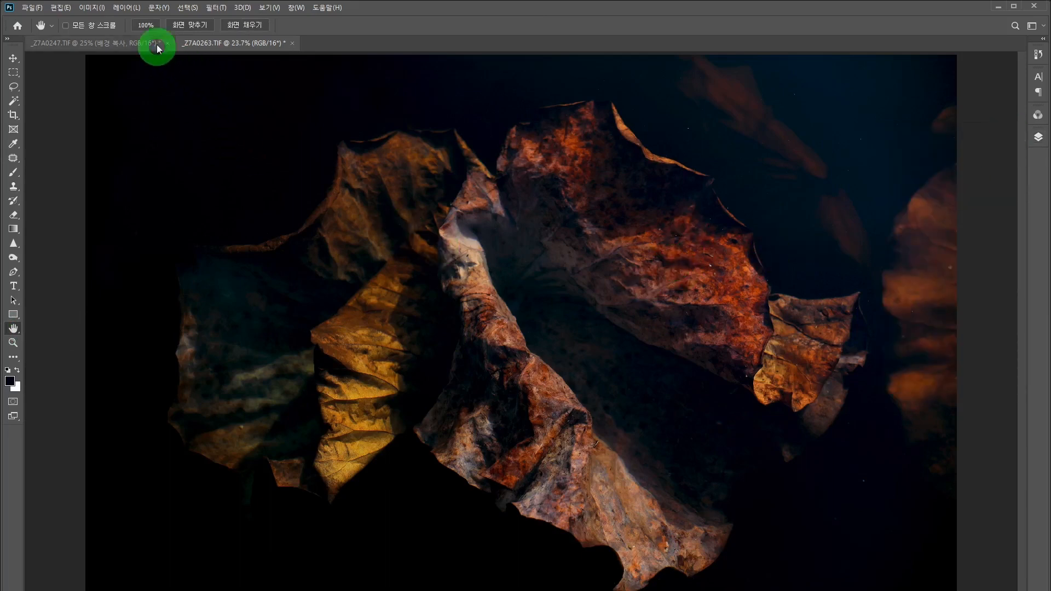
pyautogui.click(188, 7)
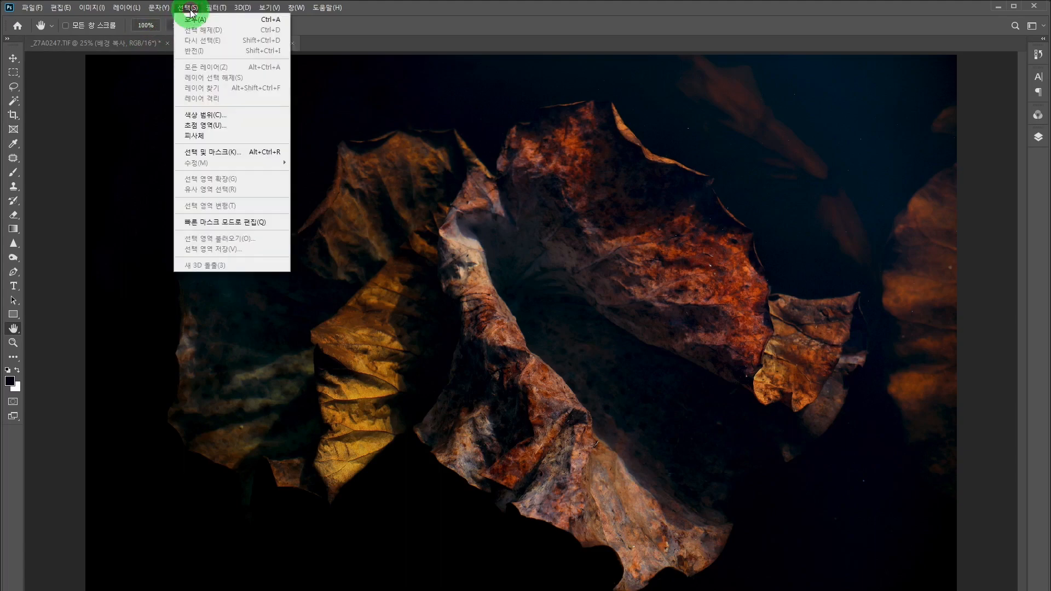
pyautogui.moveTo(216, 8)
pyautogui.moveTo(246, 162)
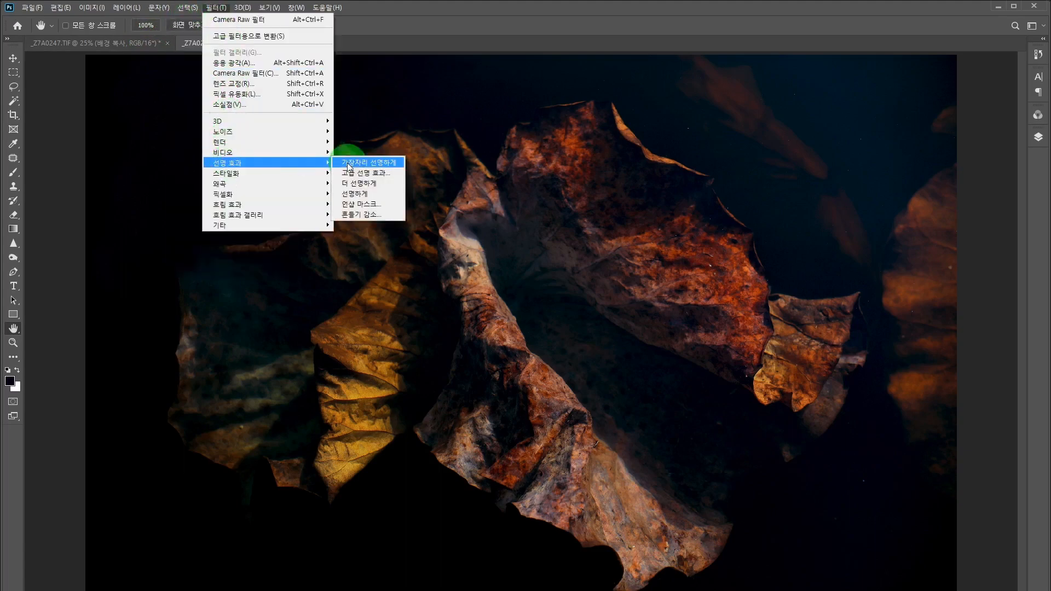
pyautogui.click(365, 204)
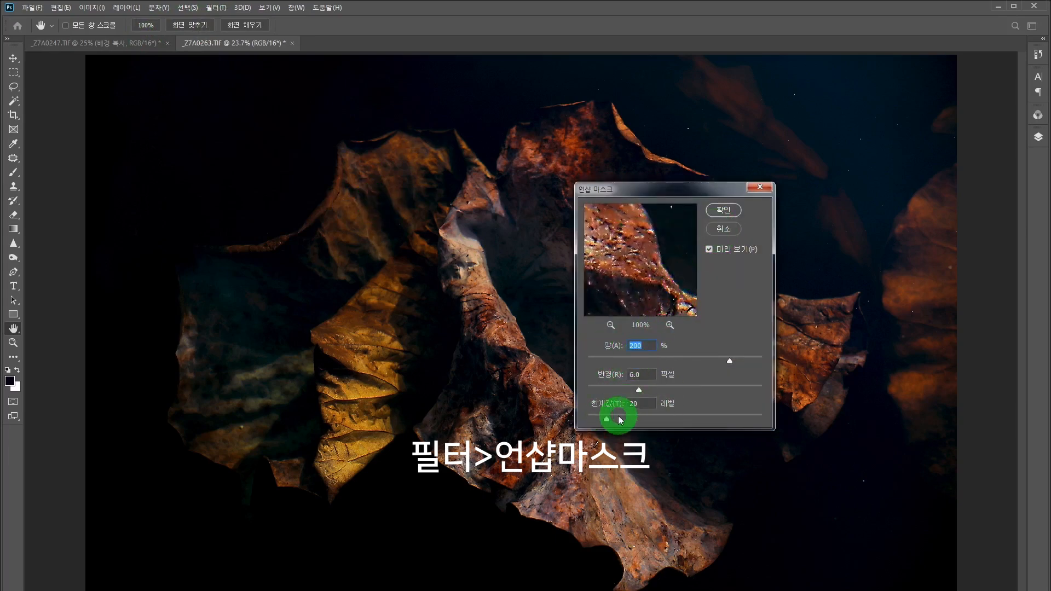
pyautogui.click(727, 212)
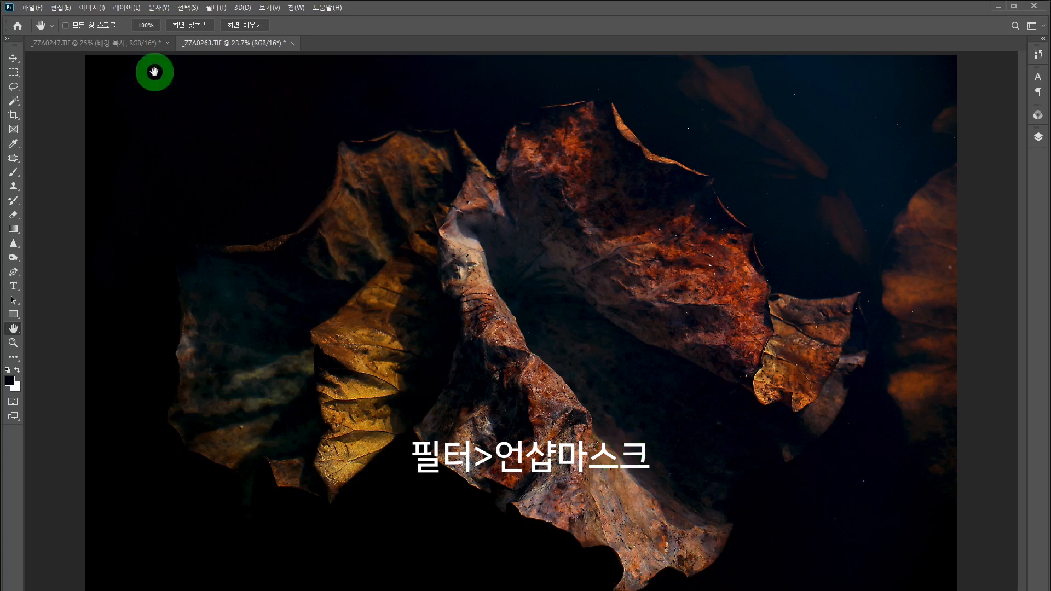
# Brighten the photo's midtones with an RGB Curves point at input 119, output 143, and apply it.
pyautogui.click(92, 8)
pyautogui.moveTo(108, 37)
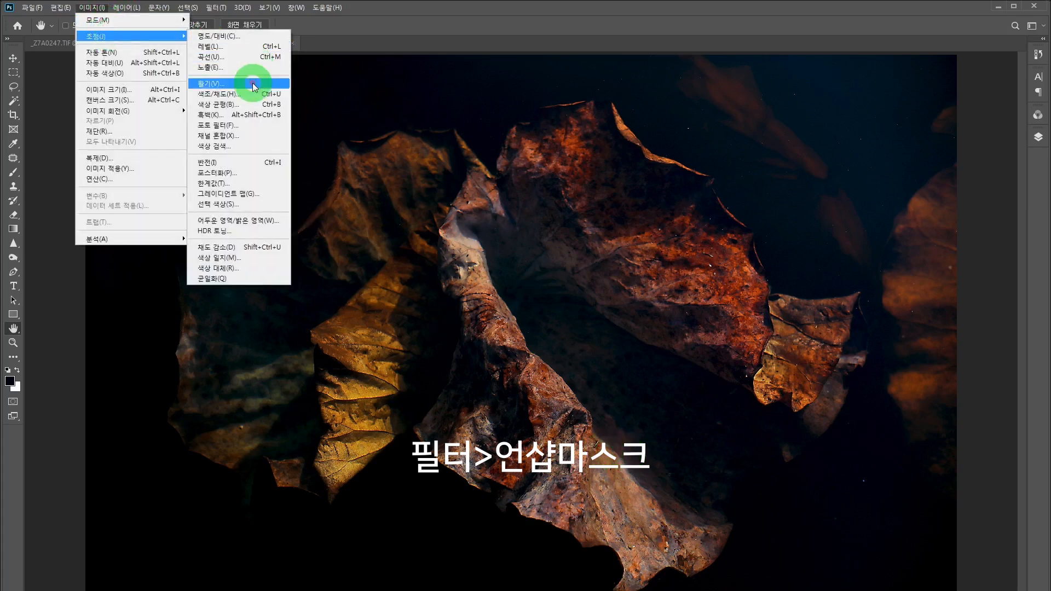
pyautogui.click(250, 64)
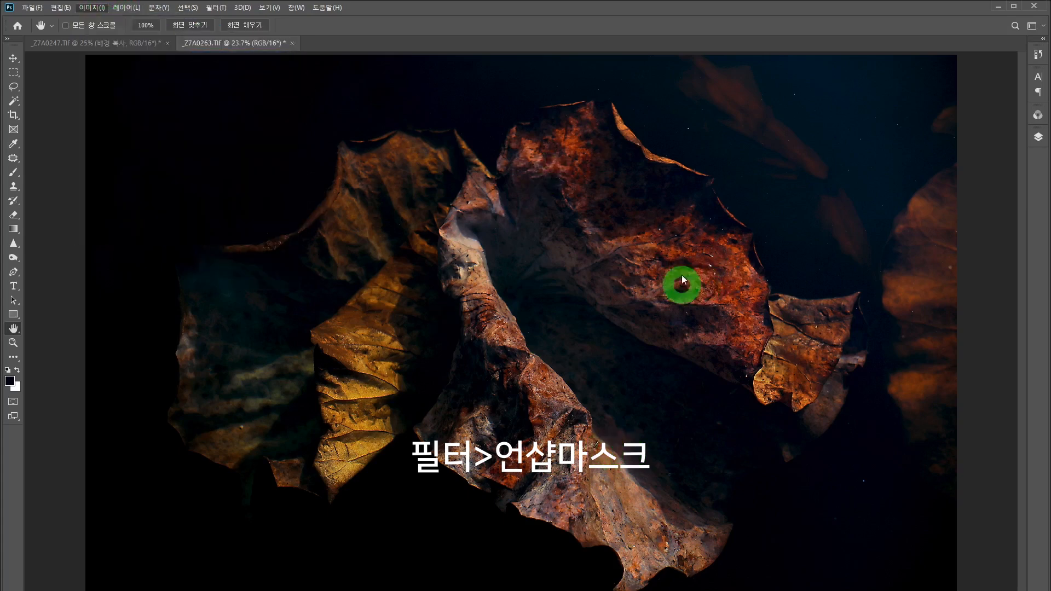
pyautogui.click(702, 237)
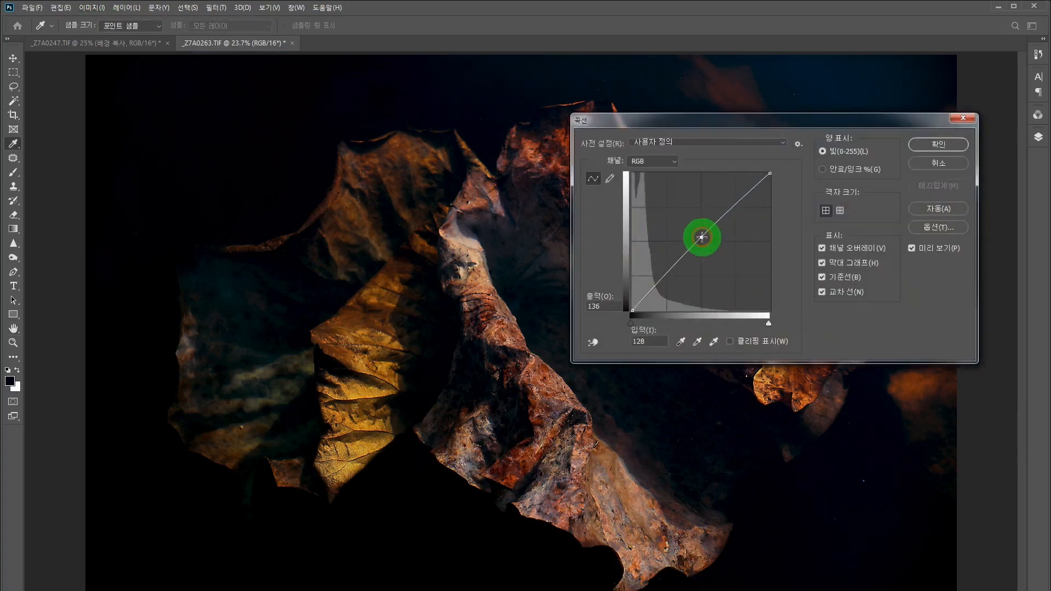
pyautogui.moveTo(698, 235); pyautogui.dragTo(699, 234)
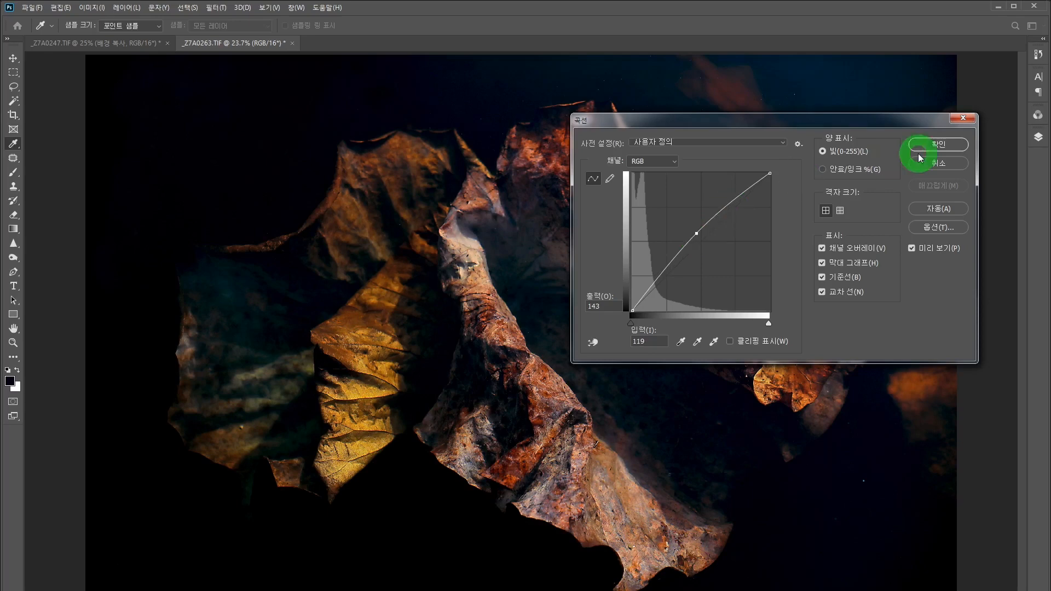
pyautogui.click(939, 144)
pyautogui.press('h')
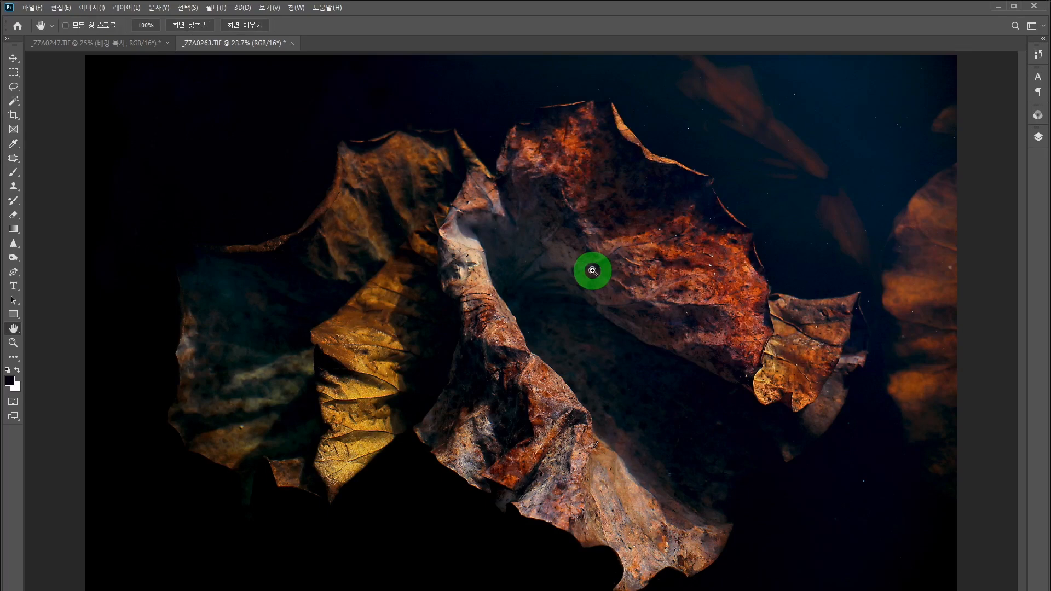
# Reduce the photo's overall Saturation to -54 with a Hue/Saturation adjustment and apply it.
pyautogui.hotkey('ctrl', 'u')
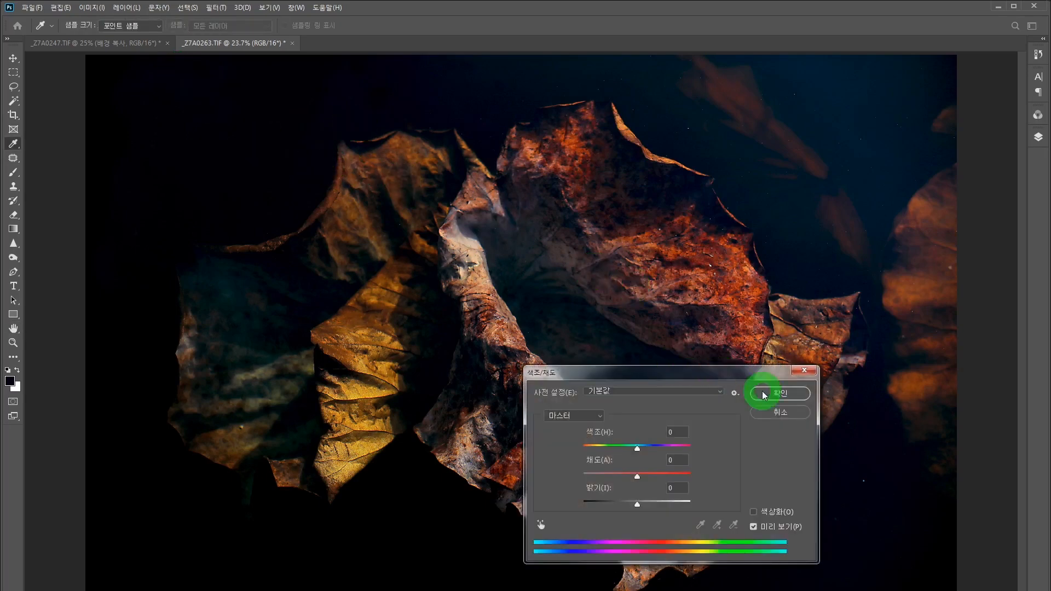
pyautogui.click(781, 412)
pyautogui.click(101, 8)
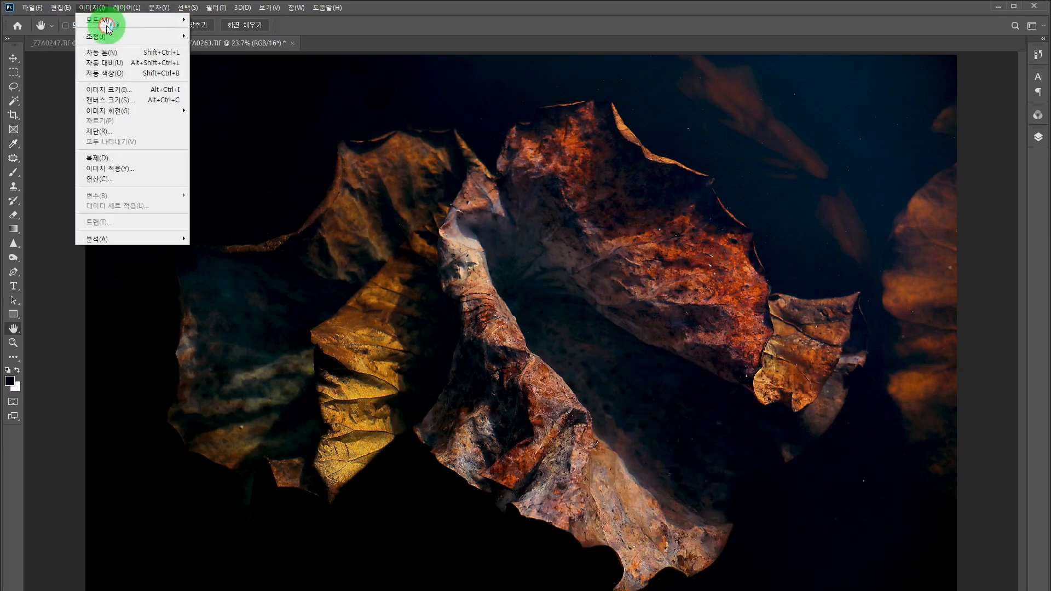
pyautogui.moveTo(108, 40)
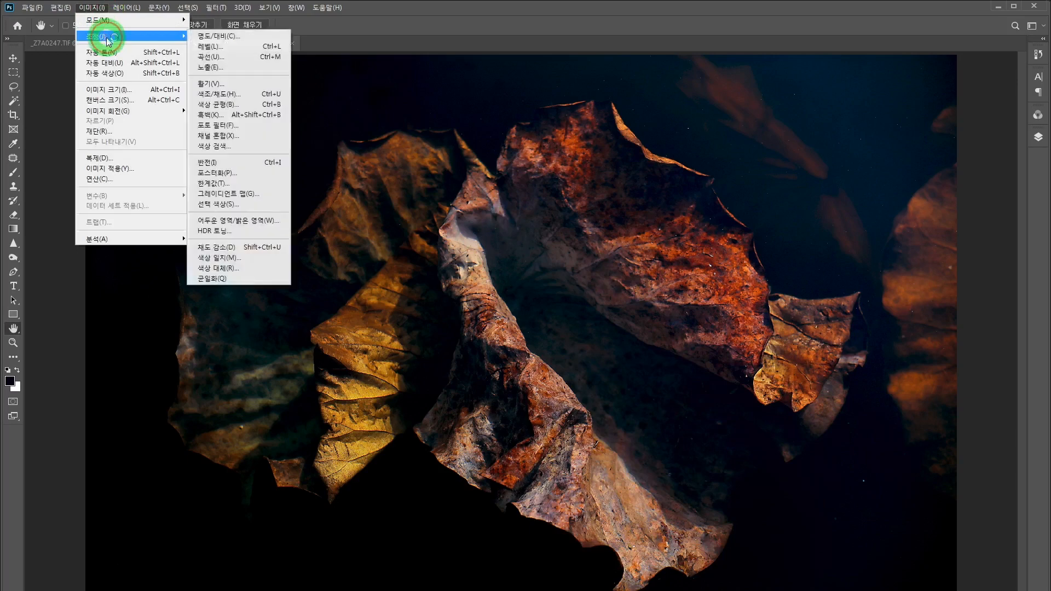
pyautogui.click(258, 96)
pyautogui.moveTo(621, 368); pyautogui.dragTo(677, 392)
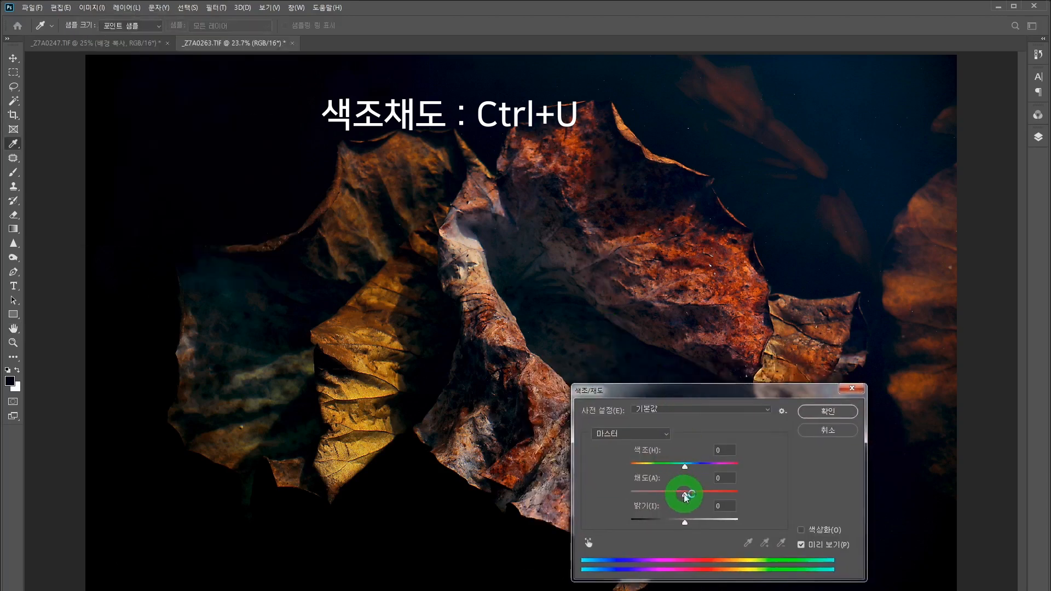
pyautogui.moveTo(662, 494); pyautogui.dragTo(658, 494)
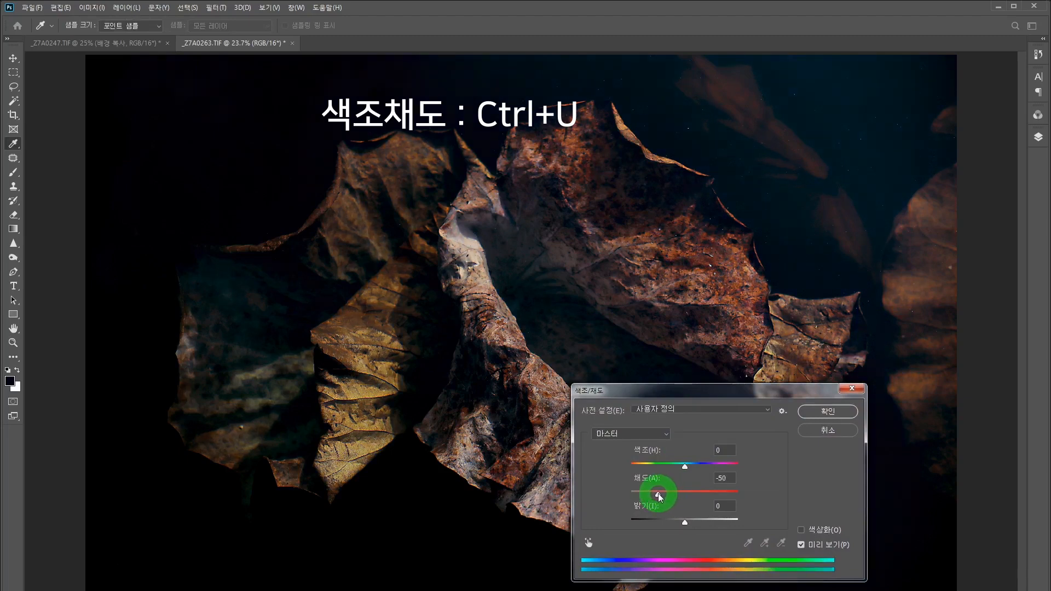
pyautogui.moveTo(658, 494); pyautogui.dragTo(656, 494)
pyautogui.click(486, 348)
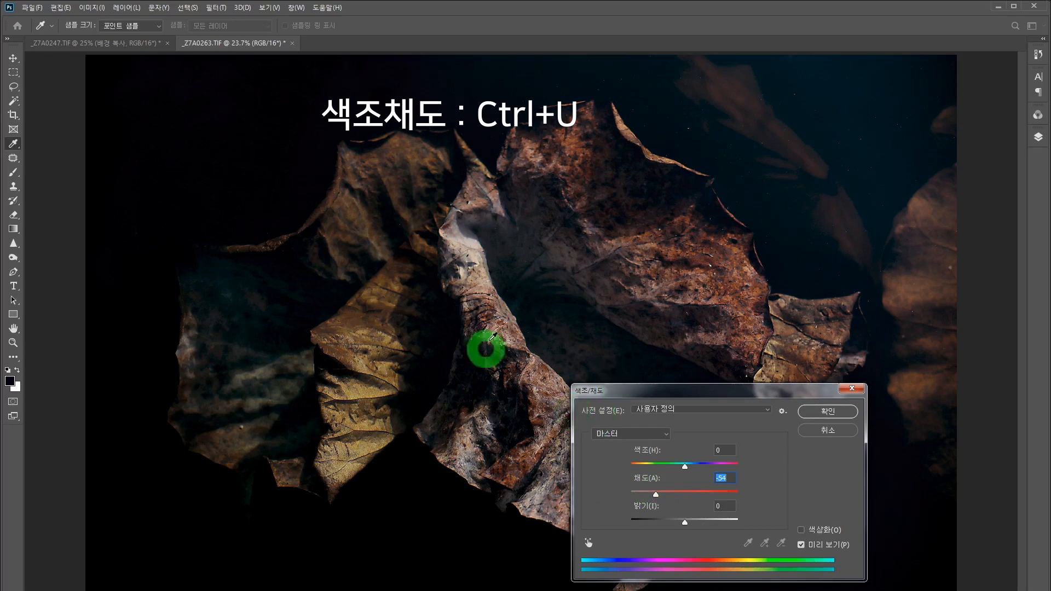
pyautogui.click(824, 414)
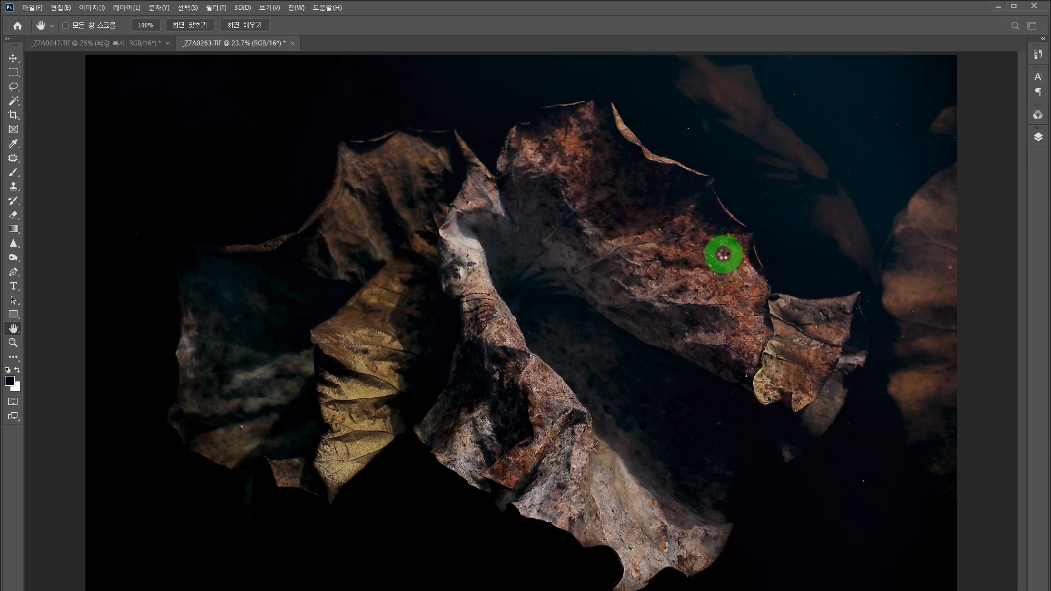
# Clone out the small bright speck in the dark water beside the submerged part of the small leaf, using a 45-pixel Clone Stamp.
pyautogui.moveTo(827, 501); pyautogui.dragTo(904, 447)
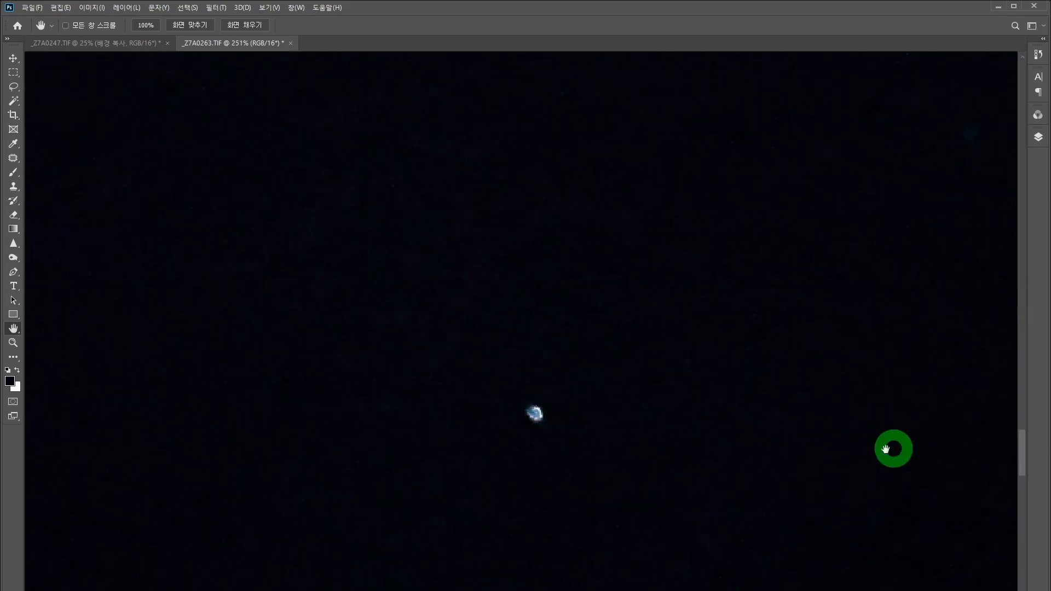
pyautogui.scroll(-1, 500, 360)
pyautogui.moveTo(540, 407); pyautogui.dragTo(517, 393)
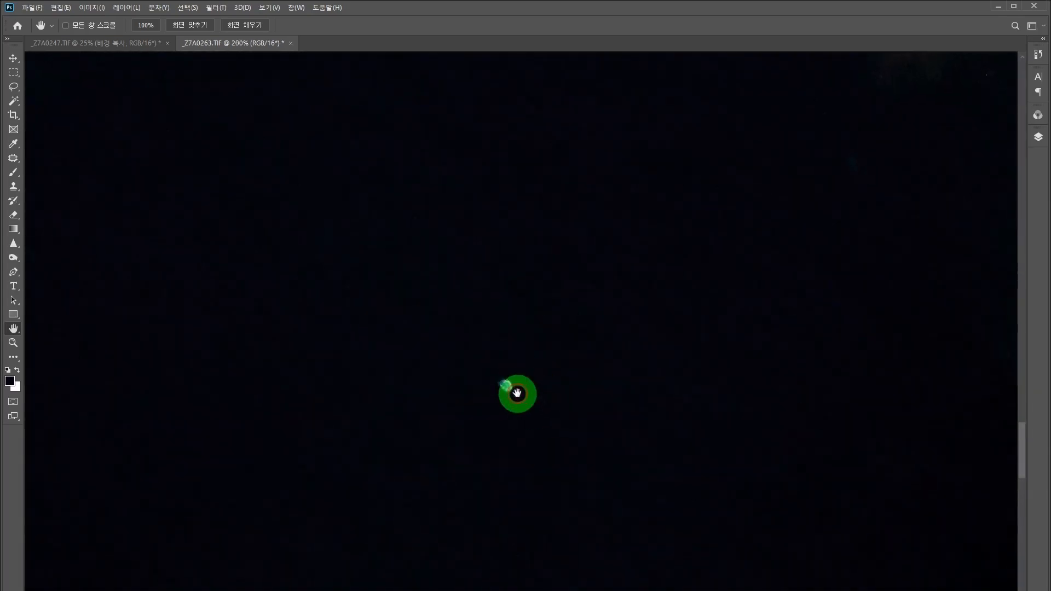
pyautogui.keyDown('alt'); pyautogui.click(452, 306); pyautogui.keyUp('alt')
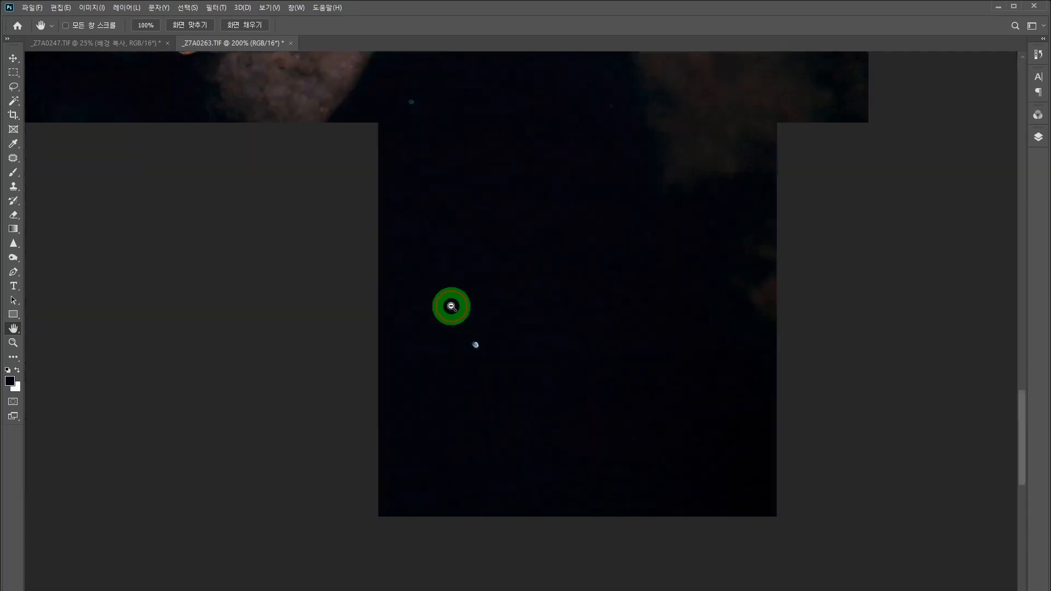
pyautogui.press('s')
pyautogui.press('[')
pyautogui.press('[')
pyautogui.keyDown('alt'); pyautogui.click(504, 295); pyautogui.keyUp('alt')
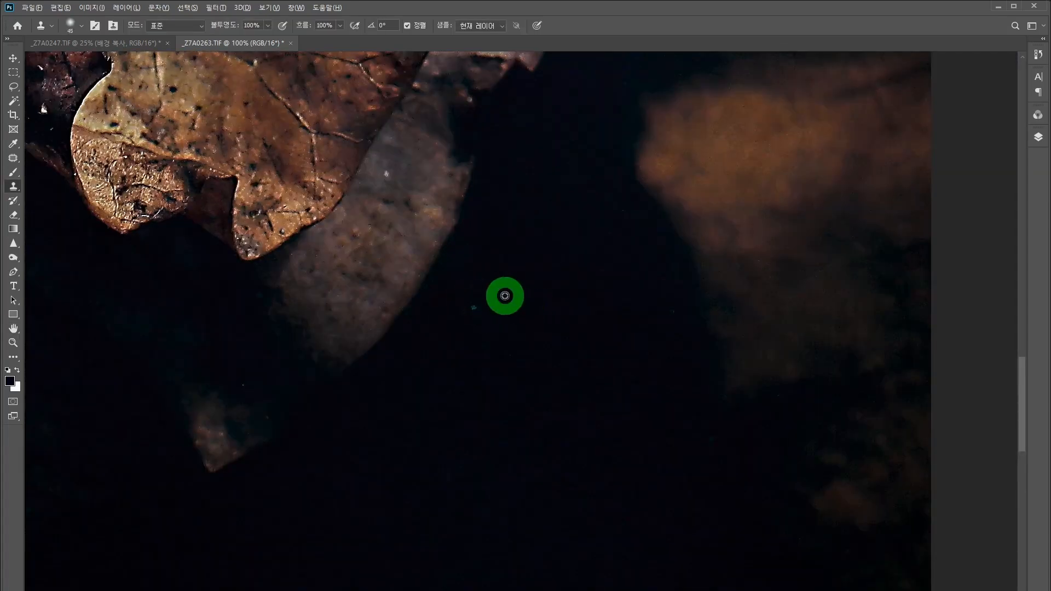
pyautogui.moveTo(478, 311); pyautogui.dragTo(467, 320)
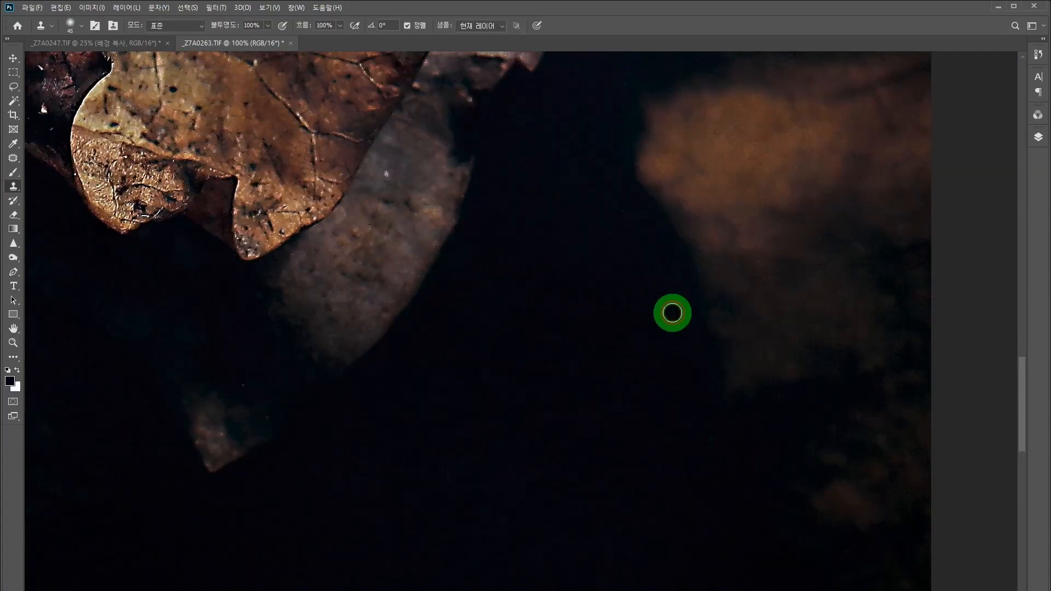
# Clone out the white specks in the middle of the blurred orange leaf at the photo's right edge.
pyautogui.moveTo(650, 239); pyautogui.dragTo(649, 510)
pyautogui.moveTo(699, 266); pyautogui.dragTo(669, 463)
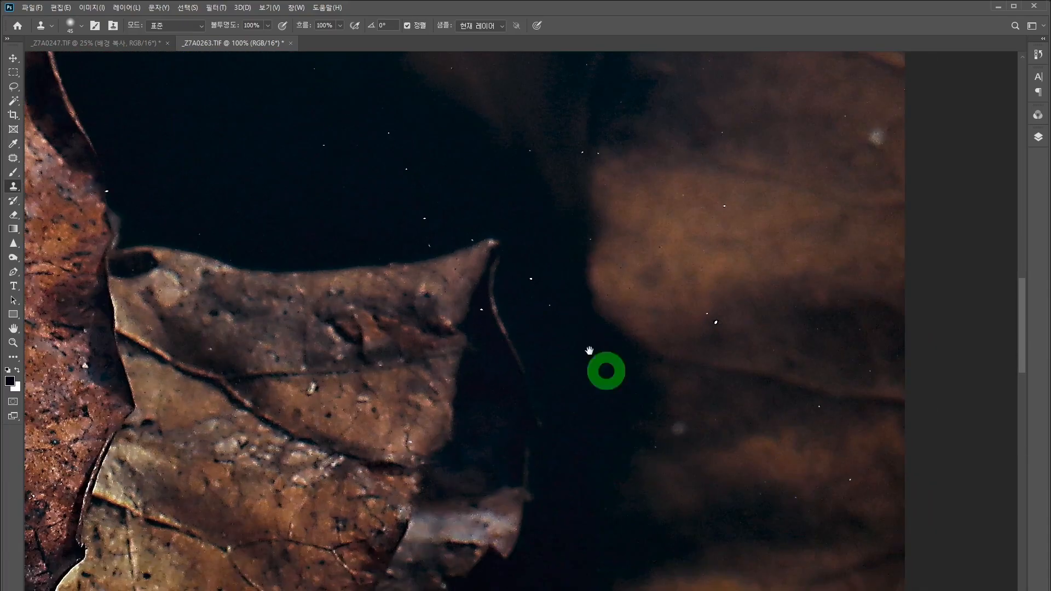
pyautogui.moveTo(603, 250); pyautogui.dragTo(561, 389)
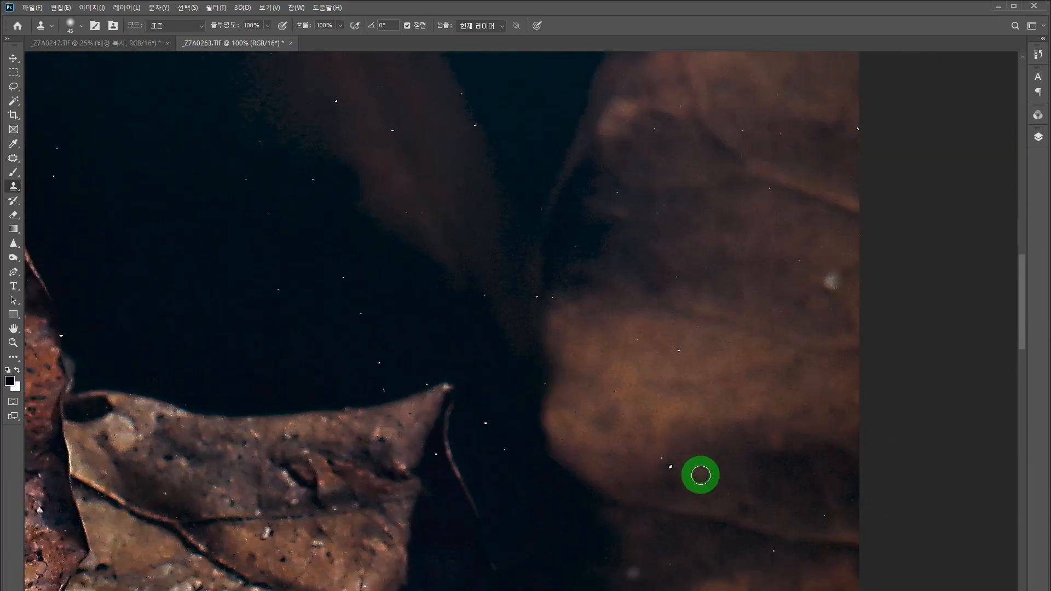
pyautogui.keyDown('alt'); pyautogui.click(697, 461); pyautogui.keyUp('alt')
pyautogui.click(672, 467)
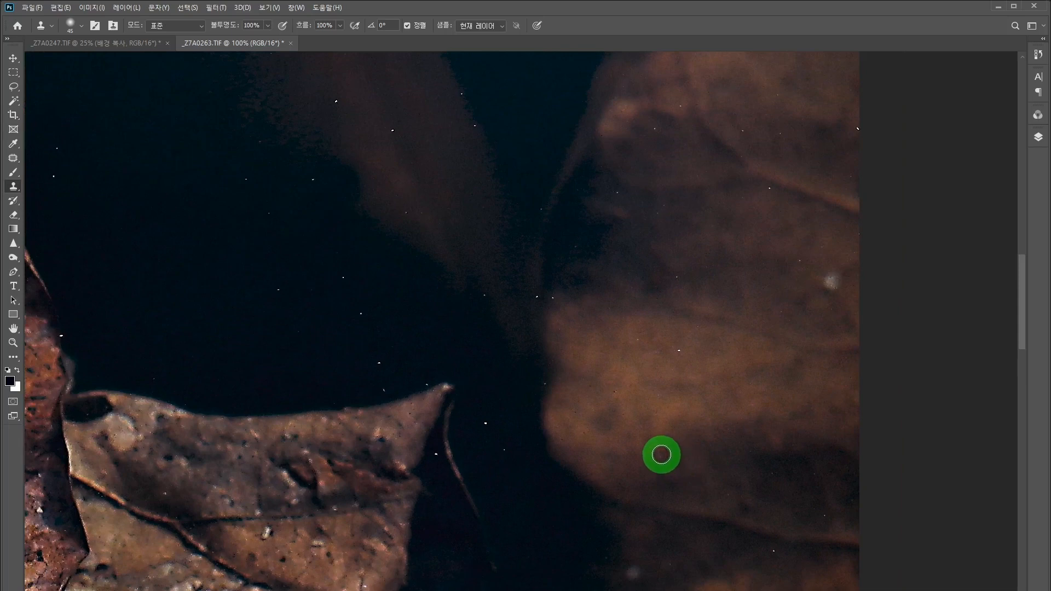
# Clone out the scattered white specks in the dark water above the small leaf, resampling clean water nearby.
pyautogui.click(379, 362)
pyautogui.click(361, 315)
pyautogui.click(359, 314)
pyautogui.click(278, 289)
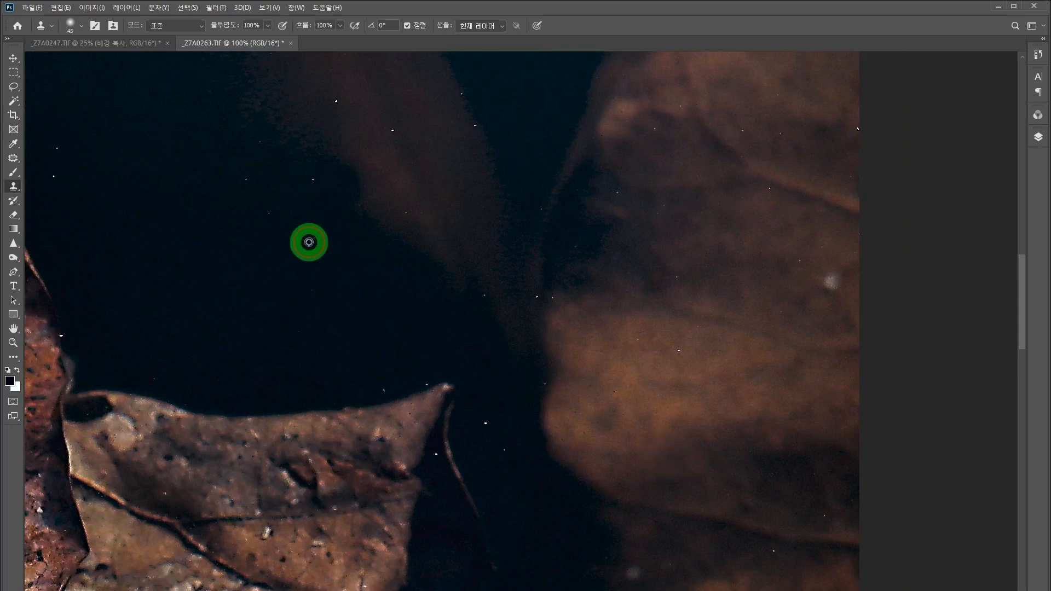
pyautogui.click(247, 178)
pyautogui.keyDown('alt'); pyautogui.click(277, 230); pyautogui.keyUp('alt')
pyautogui.click(266, 210)
pyautogui.click(248, 187)
pyautogui.keyDown('alt'); pyautogui.click(88, 212); pyautogui.keyUp('alt')
pyautogui.click(50, 173)
pyautogui.click(57, 148)
# Clone out the specks on the faint brown submerged leaf above the small leaf and along its outer edge.
pyautogui.keyDown('alt'); pyautogui.click(347, 127); pyautogui.keyUp('alt')
pyautogui.click(334, 102)
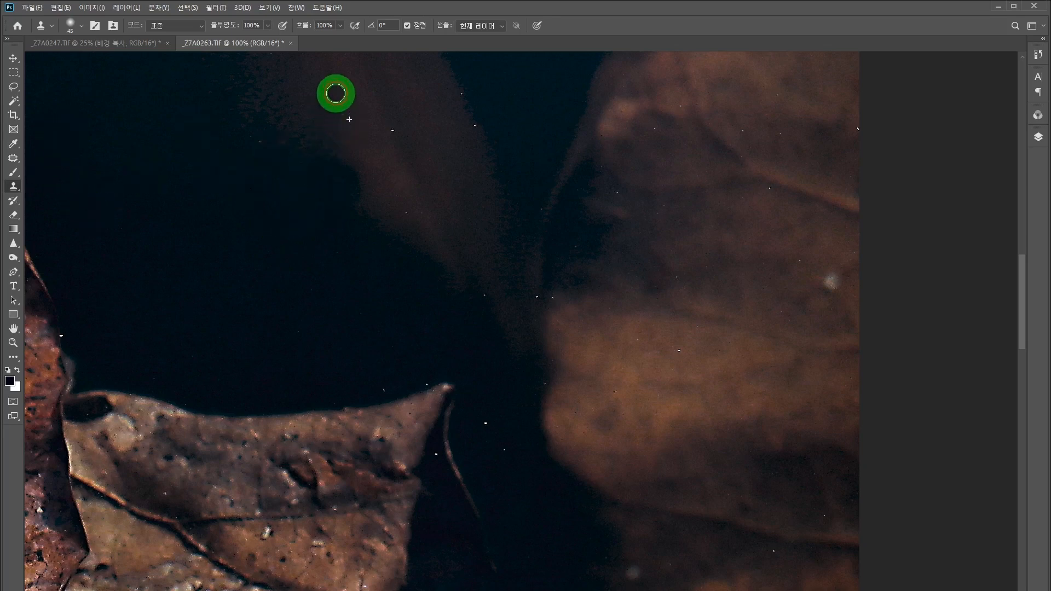
pyautogui.click(392, 130)
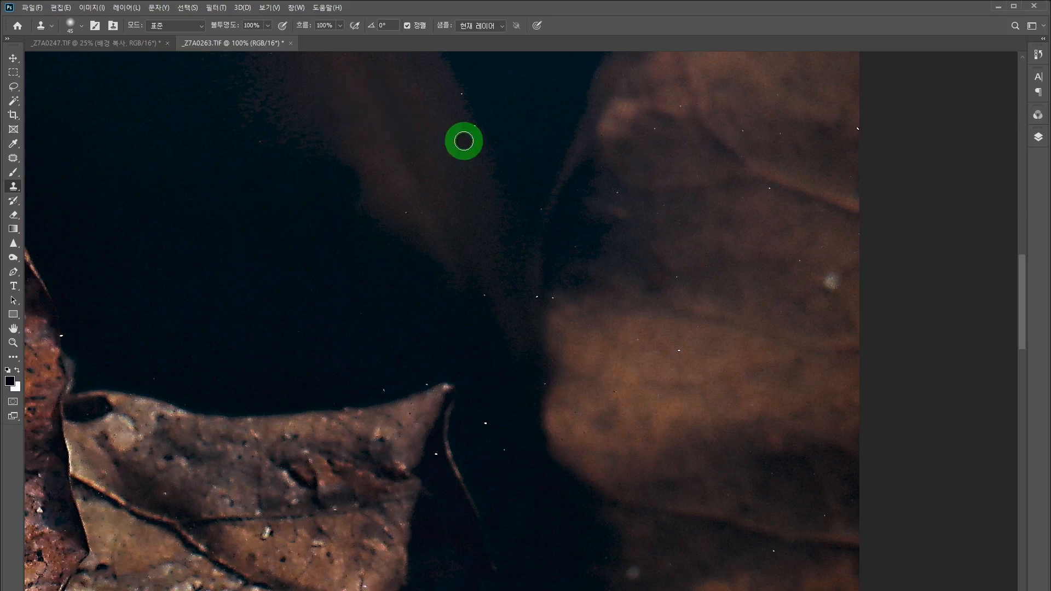
pyautogui.click(461, 93)
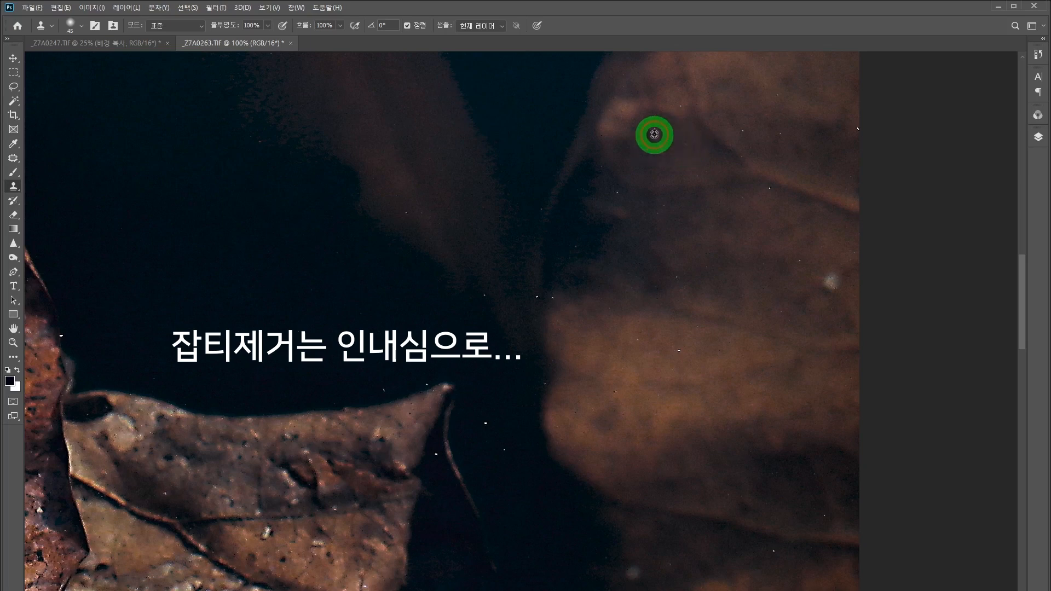
# Clone out the specks and the pale round spot on the upper part of the blurred leaf at the photo's right edge.
pyautogui.moveTo(655, 124); pyautogui.dragTo(688, 137)
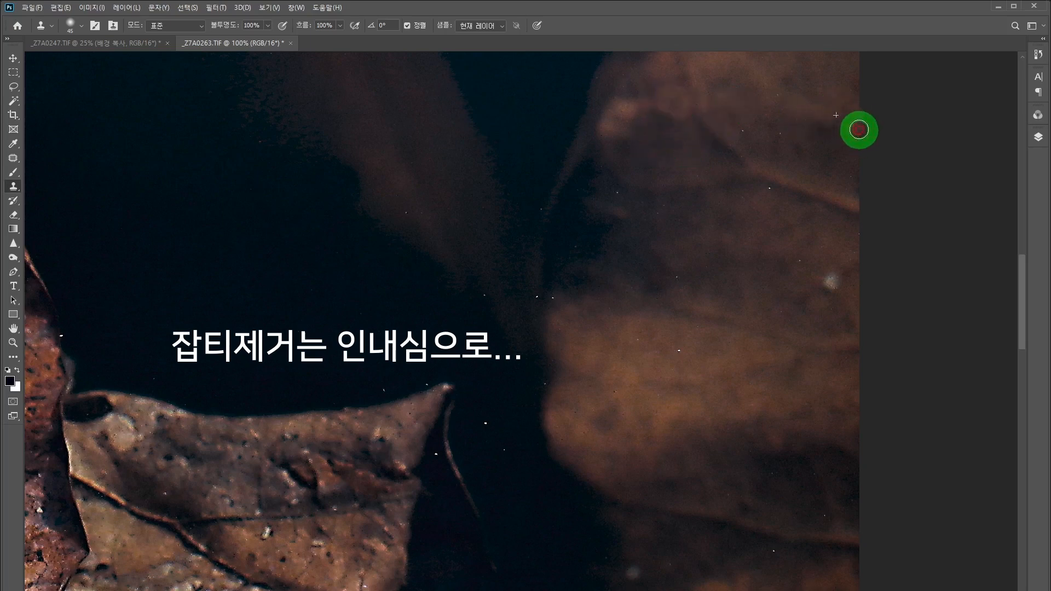
pyautogui.keyDown('alt'); pyautogui.click(800, 142); pyautogui.keyUp('alt')
pyautogui.click(780, 132)
pyautogui.keyDown('alt'); pyautogui.click(762, 136); pyautogui.keyUp('alt')
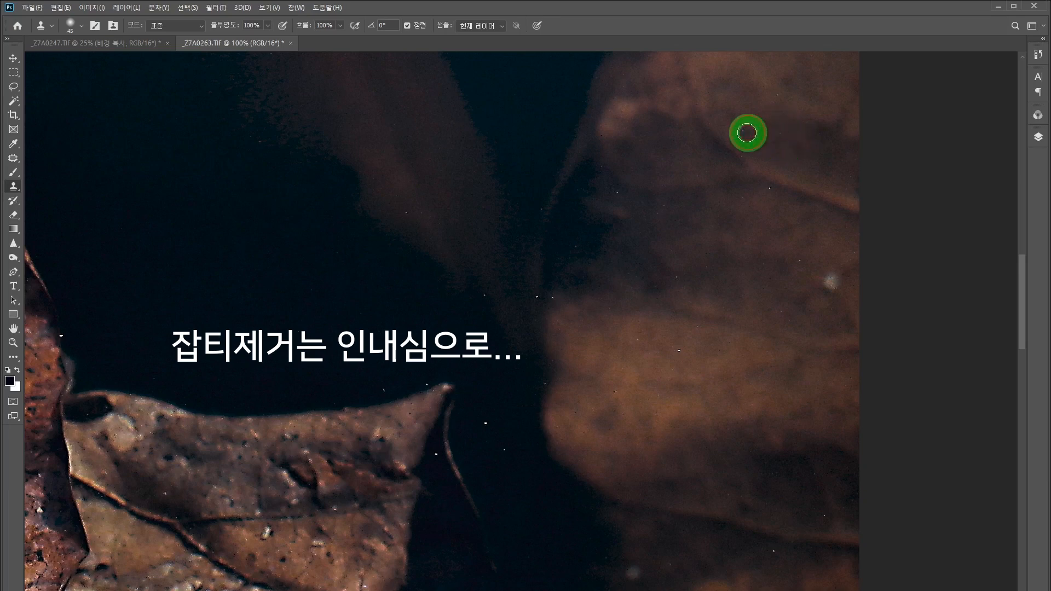
pyautogui.keyDown('alt'); pyautogui.click(800, 286); pyautogui.keyUp('alt')
pyautogui.click(827, 278)
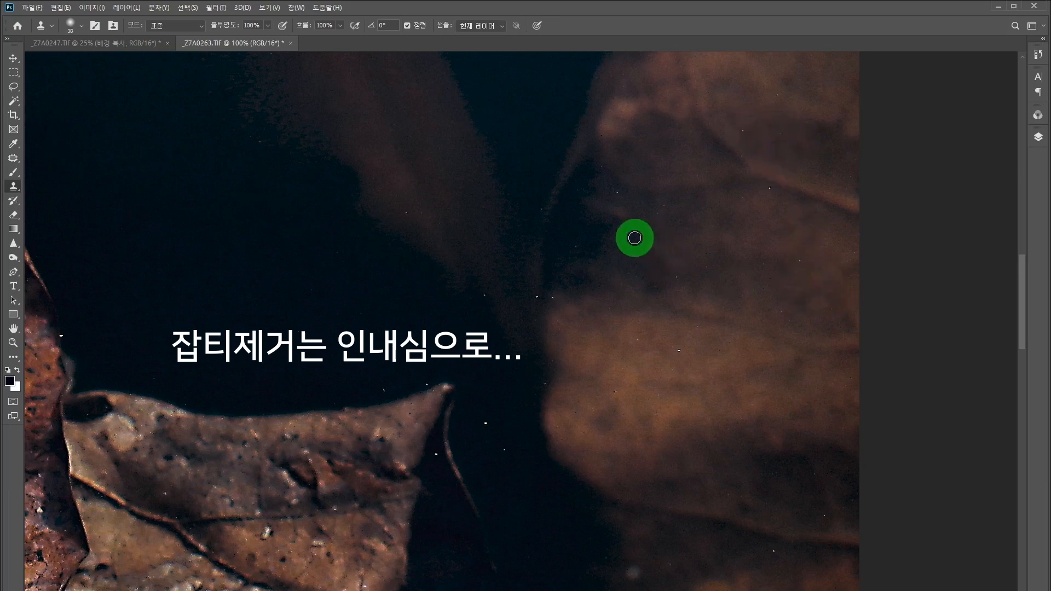
# Clone out the specks around the small leaf's tip and in the gap beside the blurred leaf with a 20-pixel brush.
pyautogui.keyDown('alt'); pyautogui.click(498, 435); pyautogui.keyUp('alt')
pyautogui.keyDown('alt'); pyautogui.click(455, 369); pyautogui.keyUp('alt')
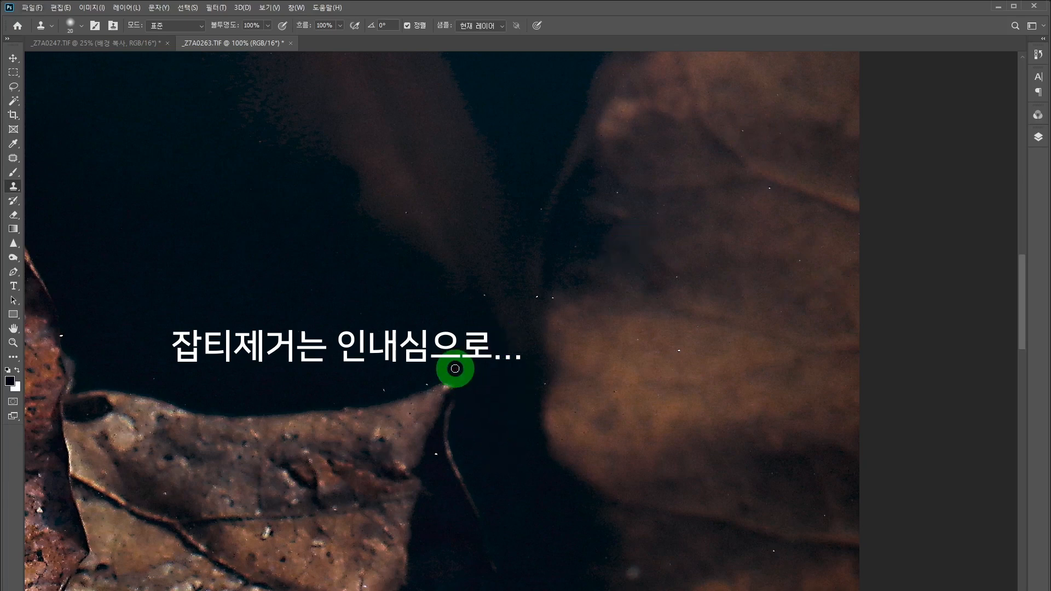
pyautogui.click(426, 384)
pyautogui.click(384, 387)
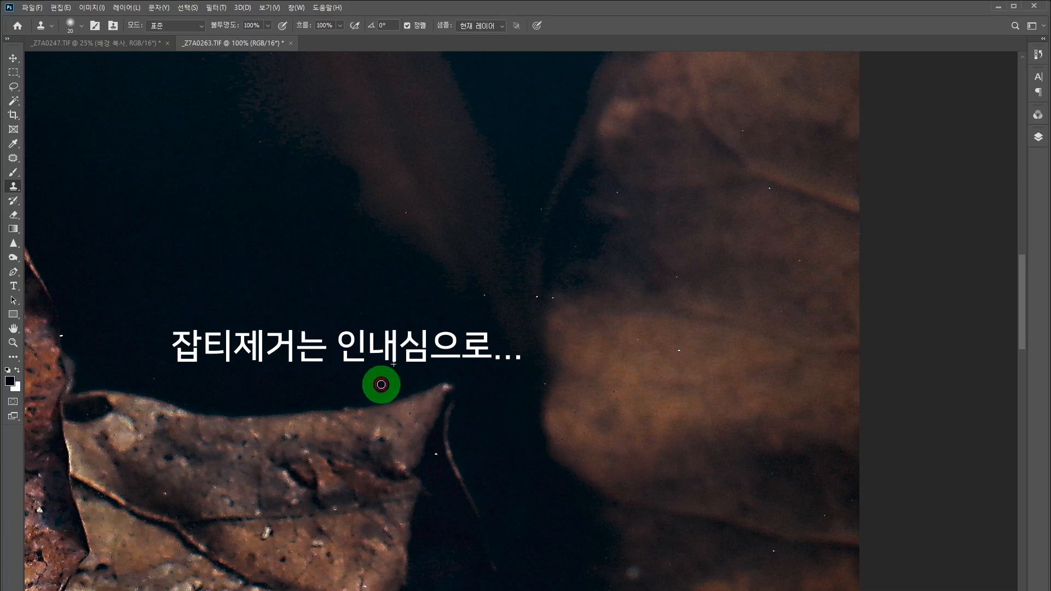
pyautogui.keyDown('alt'); pyautogui.click(439, 459); pyautogui.keyUp('alt')
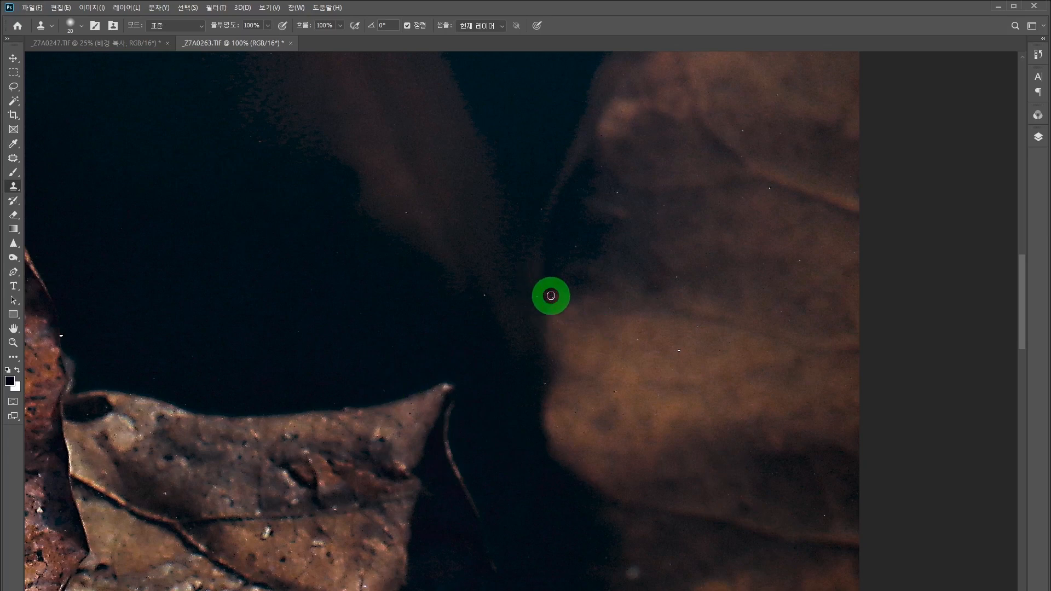
pyautogui.moveTo(542, 301)
pyautogui.mouseDown()
pyautogui.moveTo(505, 299)
pyautogui.moveTo(426, 237)
pyautogui.mouseUp()
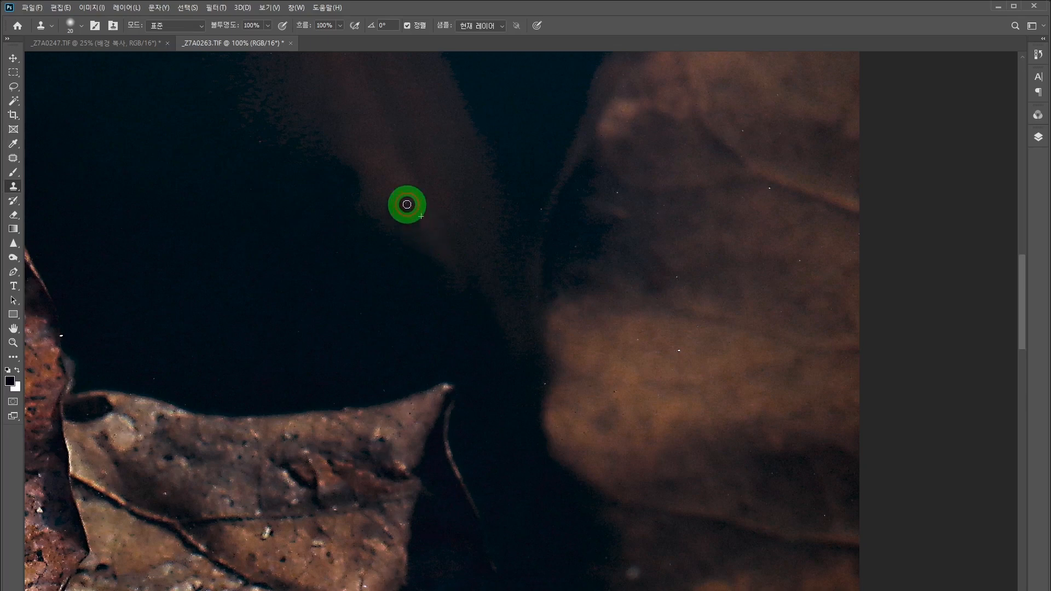
# Clone out the specks on the blurred leaf's inner edge and in its orange middle area.
pyautogui.keyDown('alt'); pyautogui.click(613, 182); pyautogui.keyUp('alt')
pyautogui.moveTo(614, 191); pyautogui.dragTo(618, 200)
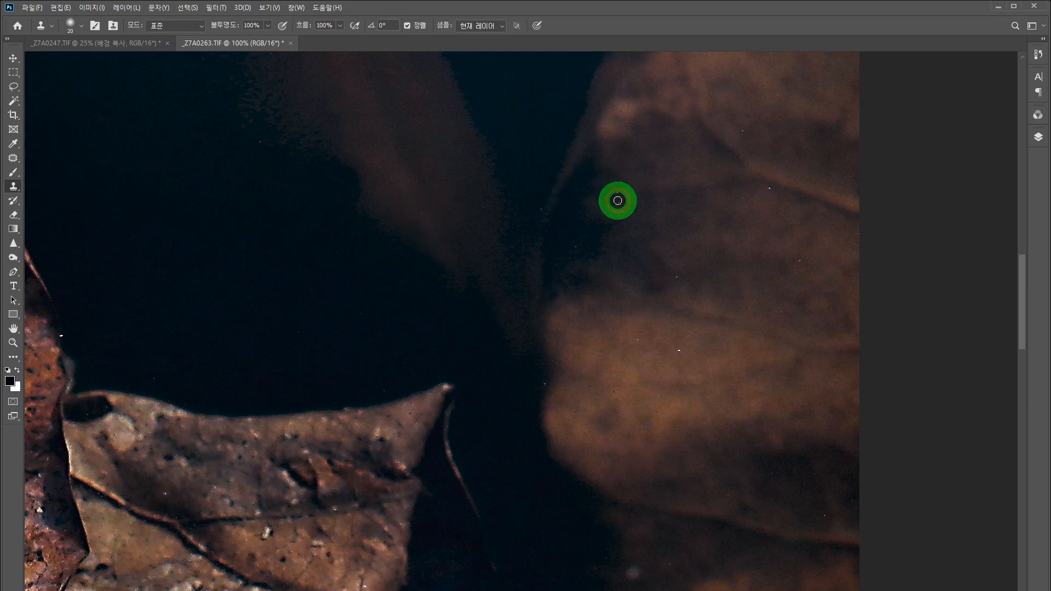
pyautogui.scroll(-5, 786, 209)
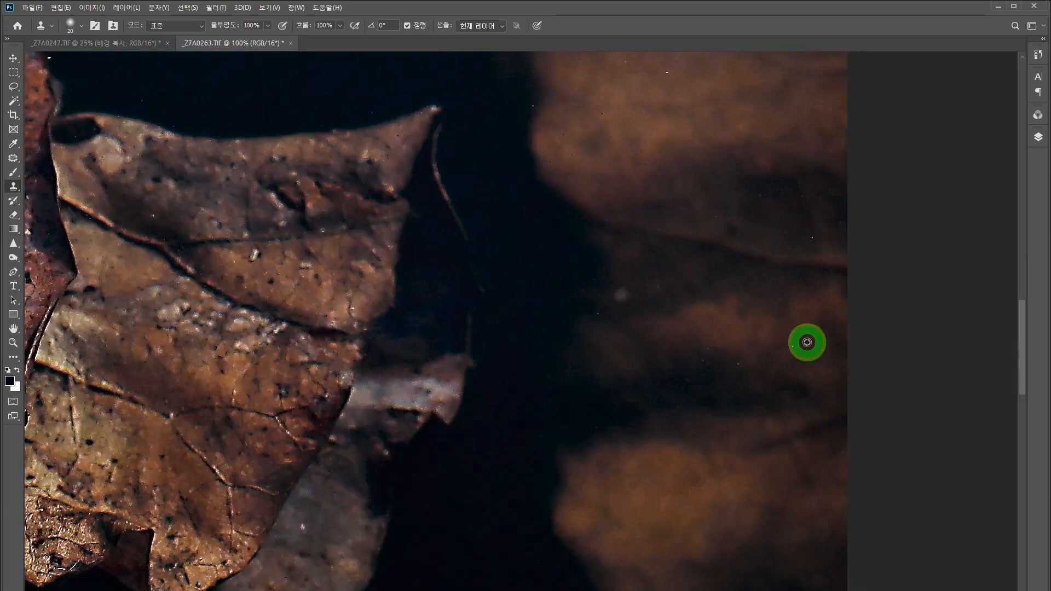
pyautogui.keyDown('alt'); pyautogui.click(690, 75); pyautogui.keyUp('alt')
pyautogui.click(670, 70)
# Set the dark water as the photo's black point with the Curves black eyedropper, and apply the adjustment.
pyautogui.moveTo(275, 278); pyautogui.dragTo(697, 286)
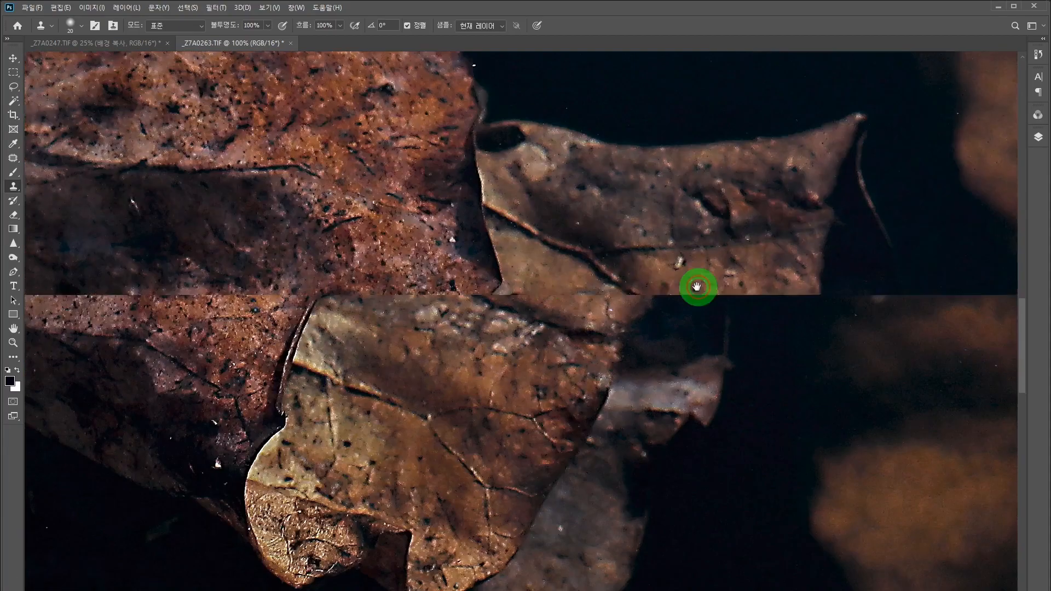
pyautogui.hotkey('ctrl', '-')
pyautogui.hotkey('ctrl', '-')
pyautogui.hotkey('ctrl', '-')
pyautogui.hotkey('ctrl', '-')
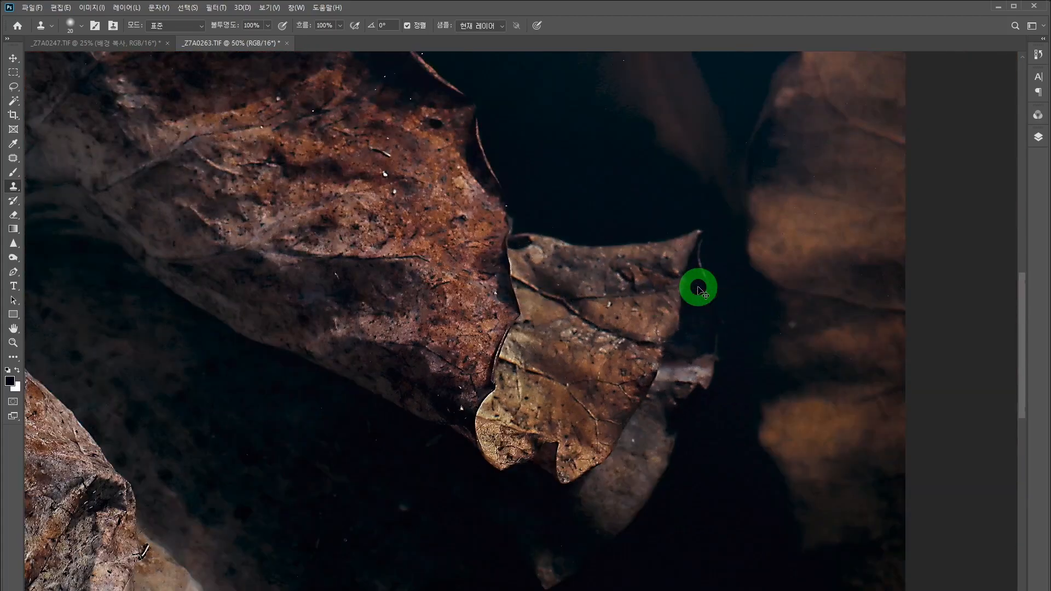
pyautogui.hotkey('ctrl', '-')
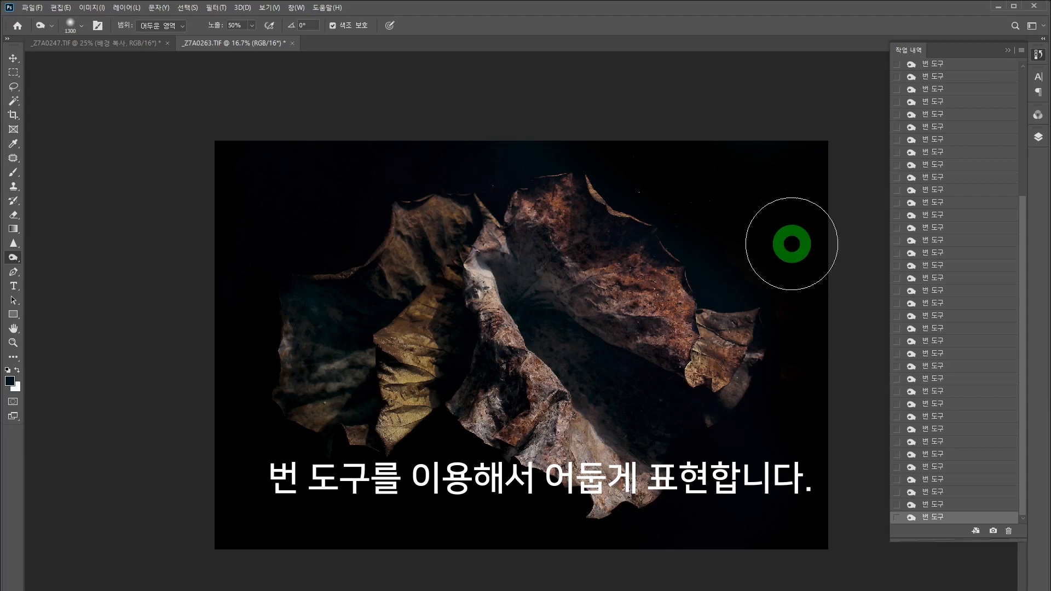
pyautogui.click(92, 7)
pyautogui.moveTo(98, 36)
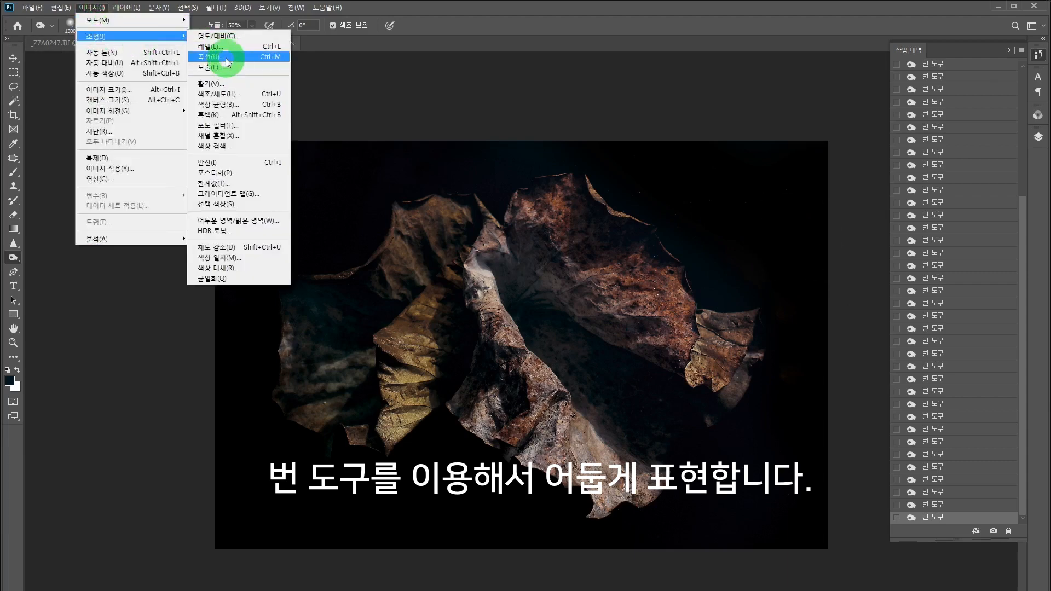
pyautogui.click(228, 62)
pyautogui.click(651, 562)
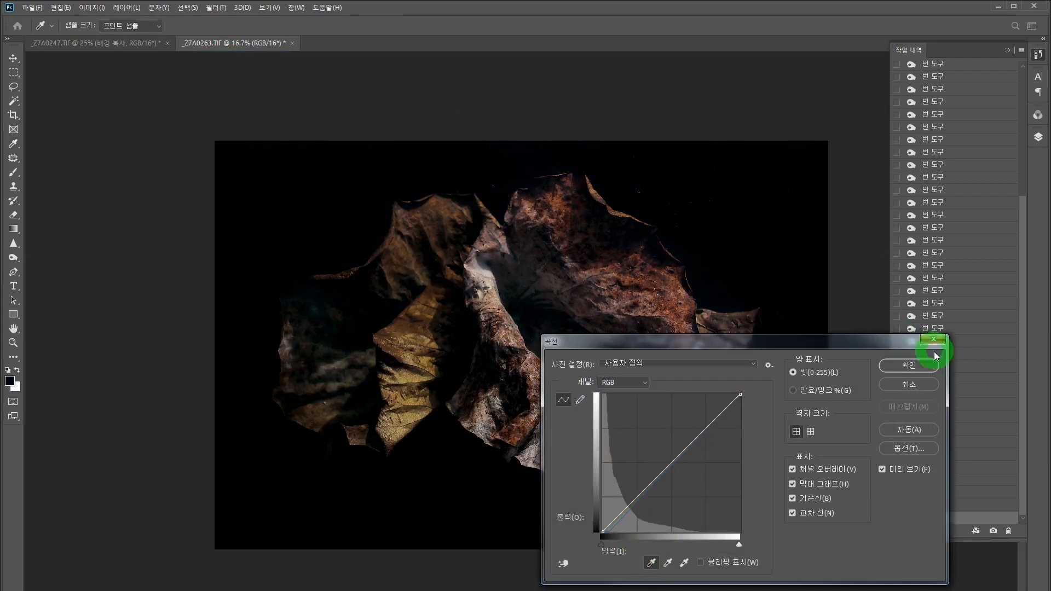
pyautogui.click(909, 365)
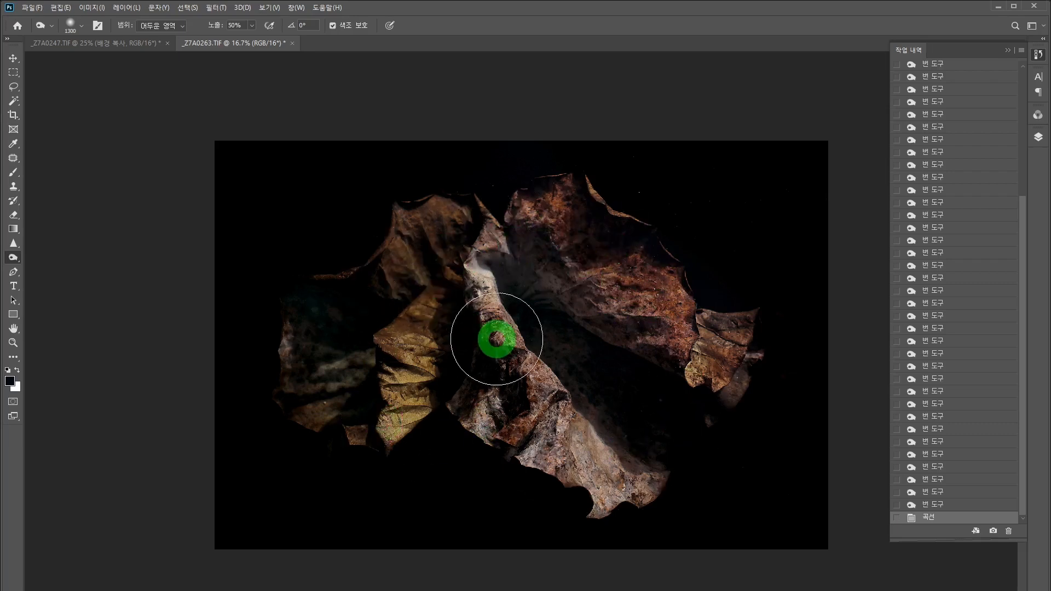
# Brighten the photo with an RGB Curves point at input 113, output 154, and apply it.
pyautogui.click(91, 8)
pyautogui.click(99, 37)
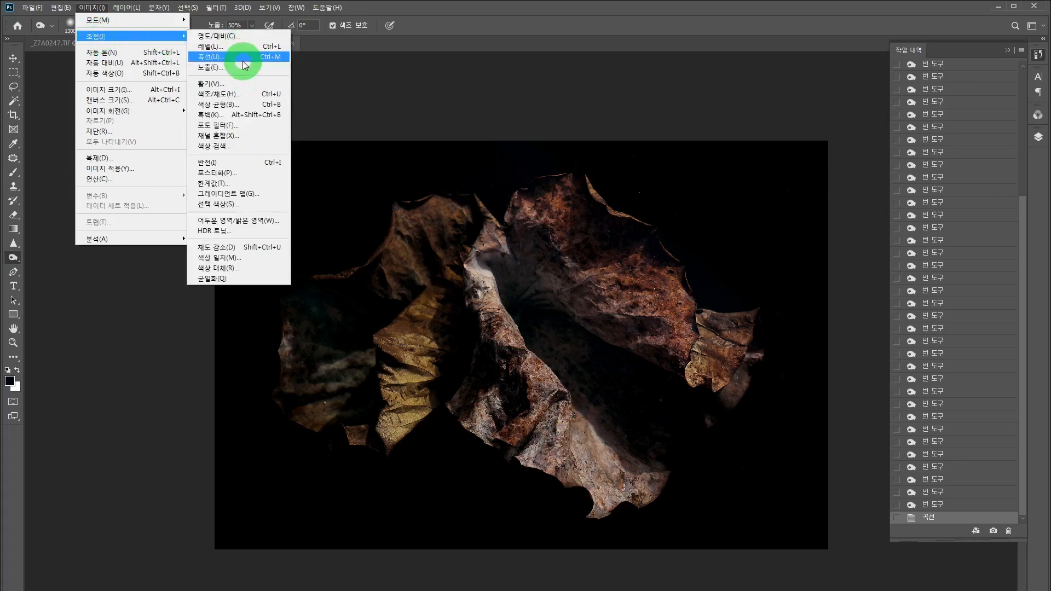
pyautogui.click(241, 56)
pyautogui.click(670, 463)
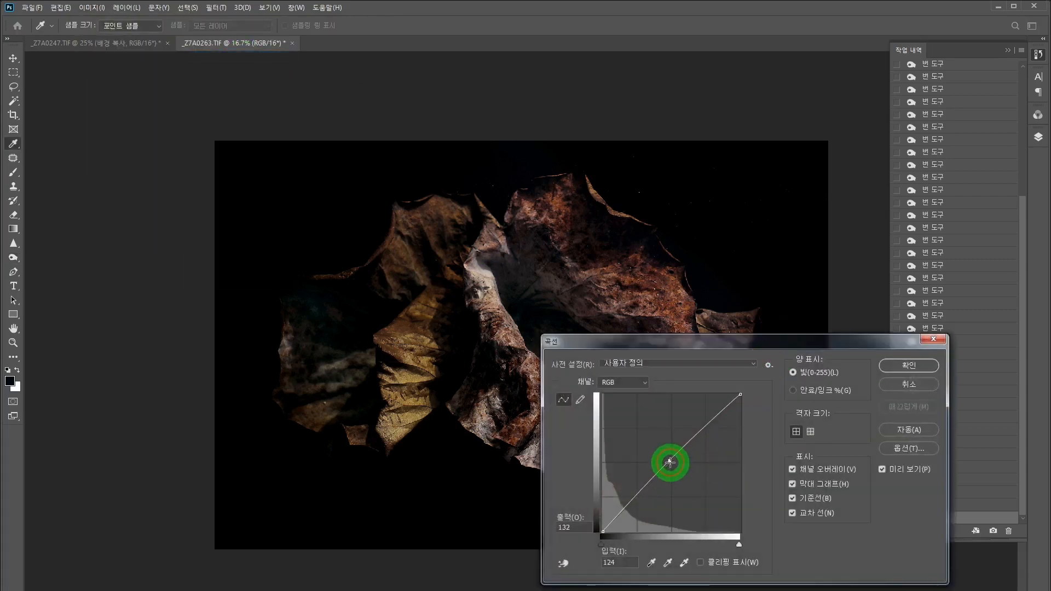
pyautogui.moveTo(668, 456); pyautogui.dragTo(668, 455)
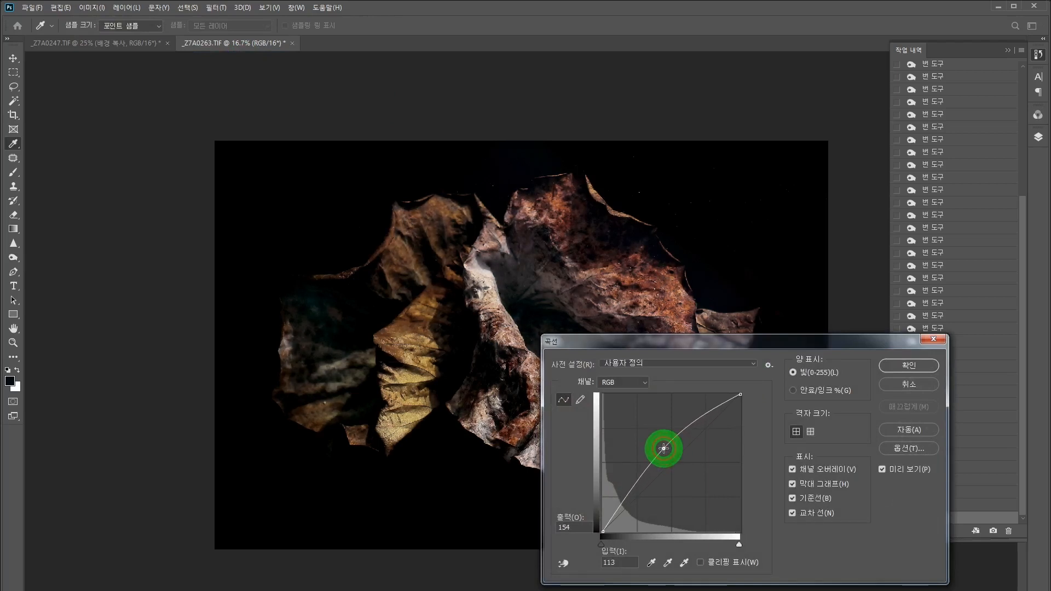
pyautogui.click(909, 365)
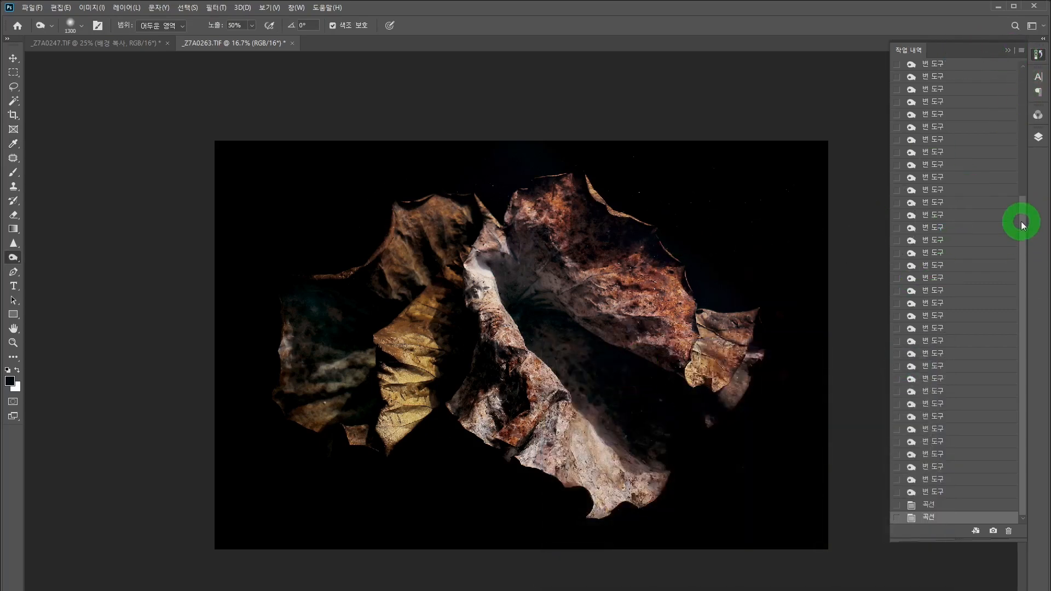
# Compare the original _Z7A0263.TIF snapshot in the history with the edited photo, and return to the latest Curves state.
pyautogui.moveTo(1023, 226); pyautogui.dragTo(1026, 87)
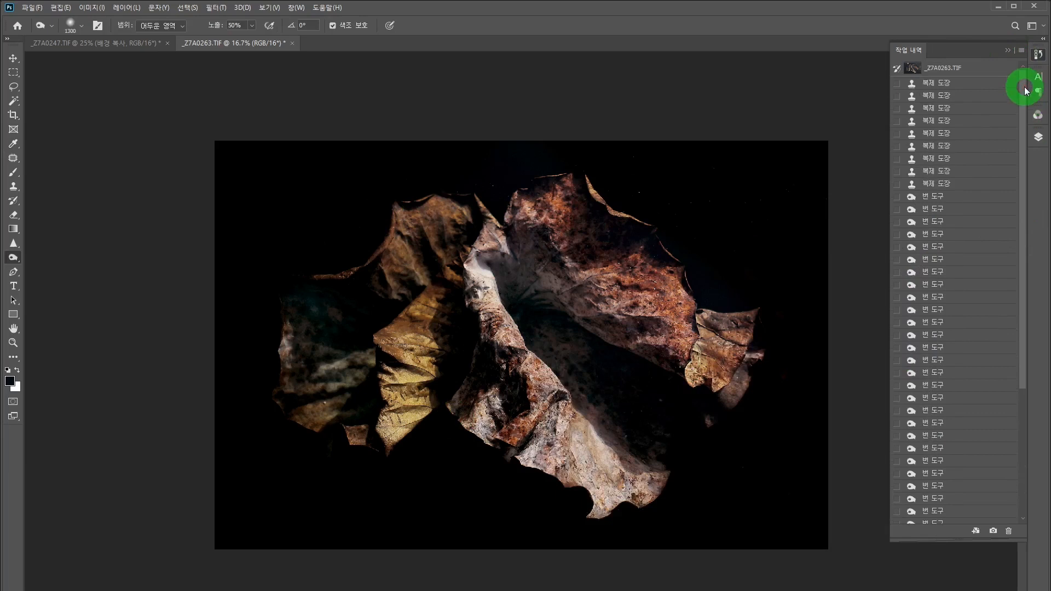
pyautogui.click(916, 72)
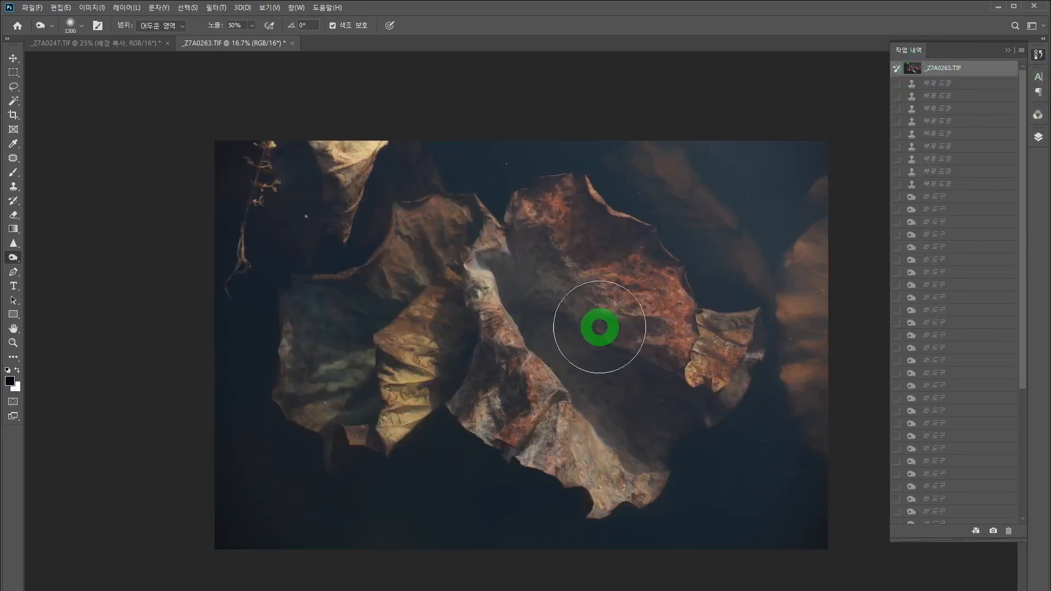
pyautogui.moveTo(1022, 235); pyautogui.dragTo(1026, 413)
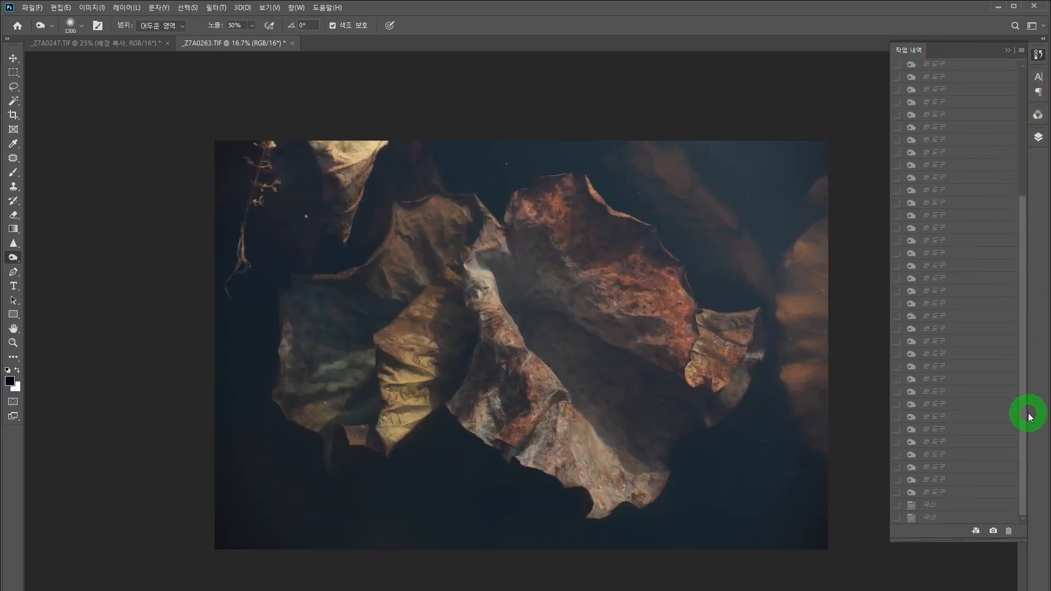
pyautogui.click(950, 517)
pyautogui.moveTo(516, 340)
pyautogui.mouseDown()
pyautogui.moveTo(626, 300)
pyautogui.moveTo(474, 258)
pyautogui.moveTo(401, 220)
pyautogui.moveTo(533, 264)
pyautogui.moveTo(490, 257)
pyautogui.moveTo(432, 293)
pyautogui.moveTo(469, 374)
pyautogui.moveTo(650, 424)
pyautogui.moveTo(606, 264)
pyautogui.moveTo(426, 305)
pyautogui.moveTo(516, 384)
pyautogui.moveTo(440, 278)
pyautogui.moveTo(519, 345)
pyautogui.moveTo(567, 330)
pyautogui.moveTo(521, 324)
pyautogui.moveTo(467, 206)
pyautogui.moveTo(506, 265)
pyautogui.mouseUp()
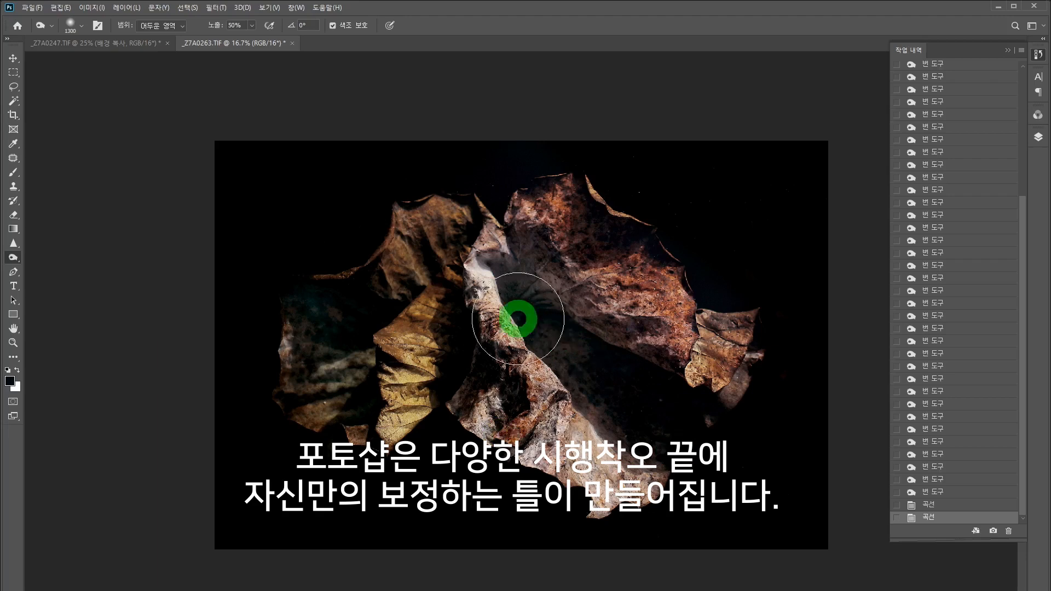
pyautogui.moveTo(520, 312); pyautogui.dragTo(483, 298)
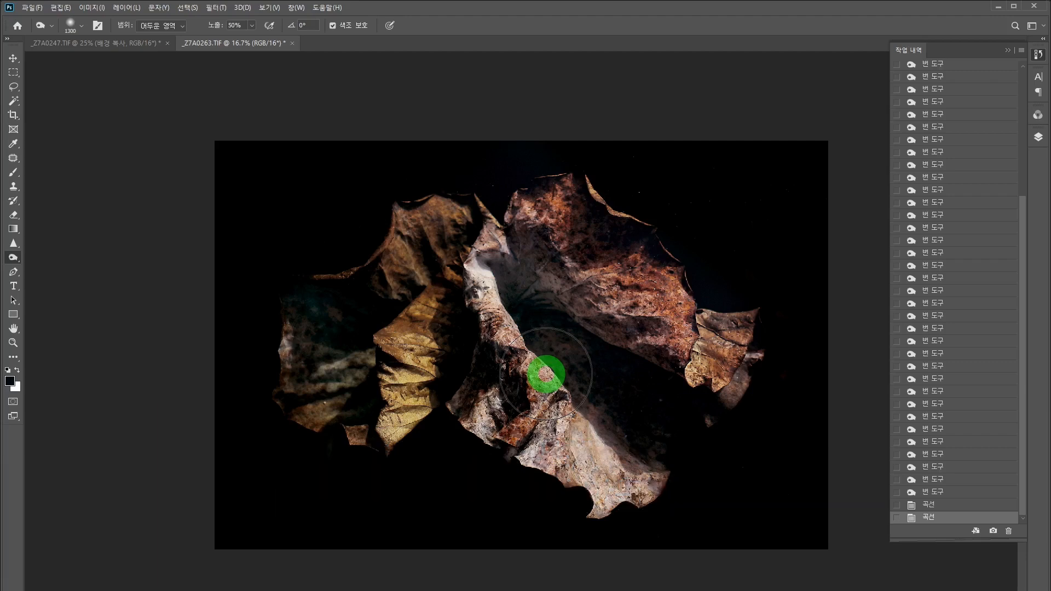
pyautogui.moveTo(545, 374)
pyautogui.mouseDown()
pyautogui.moveTo(572, 311)
pyautogui.moveTo(560, 308)
pyautogui.moveTo(529, 460)
pyautogui.mouseUp()
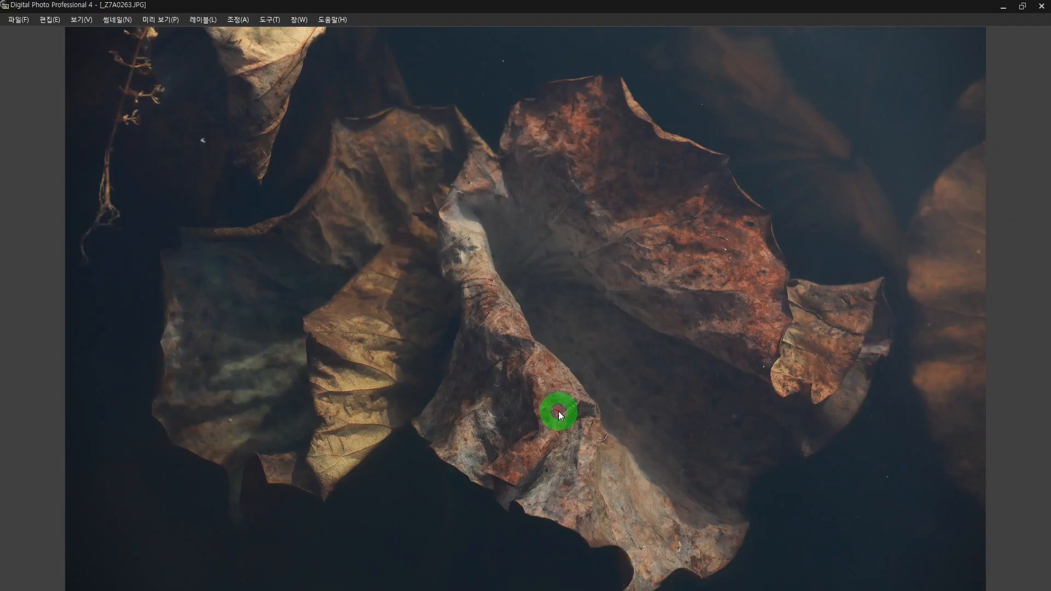
# Switch to Digital Photo Professional, close the _Z7A0263.JPG preview and examine the orange-leaf-in-grey-water shots in folder 20191125.
pyautogui.click(1040, 7)
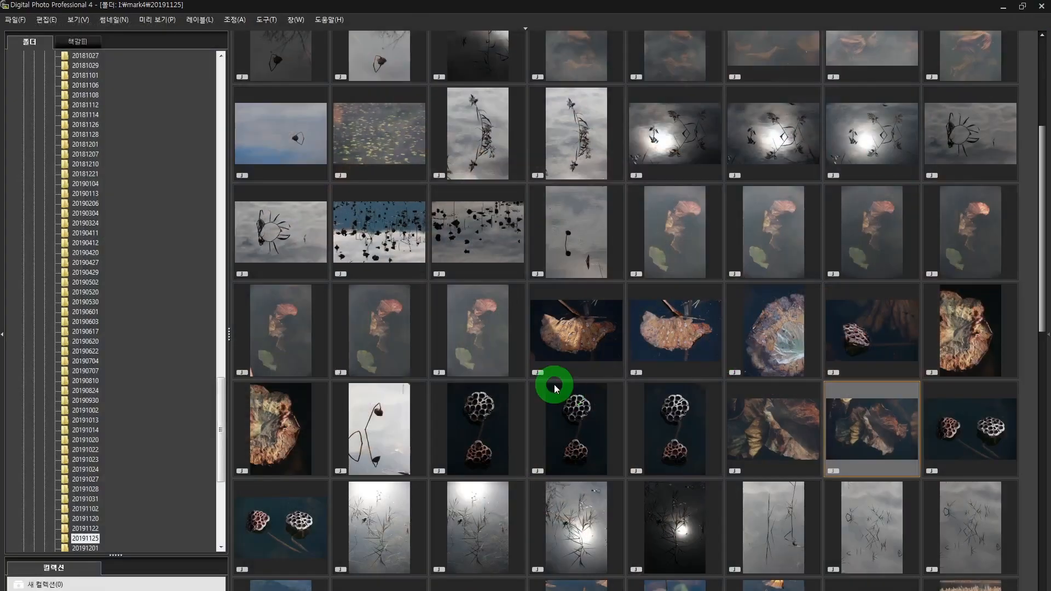
pyautogui.click(665, 243)
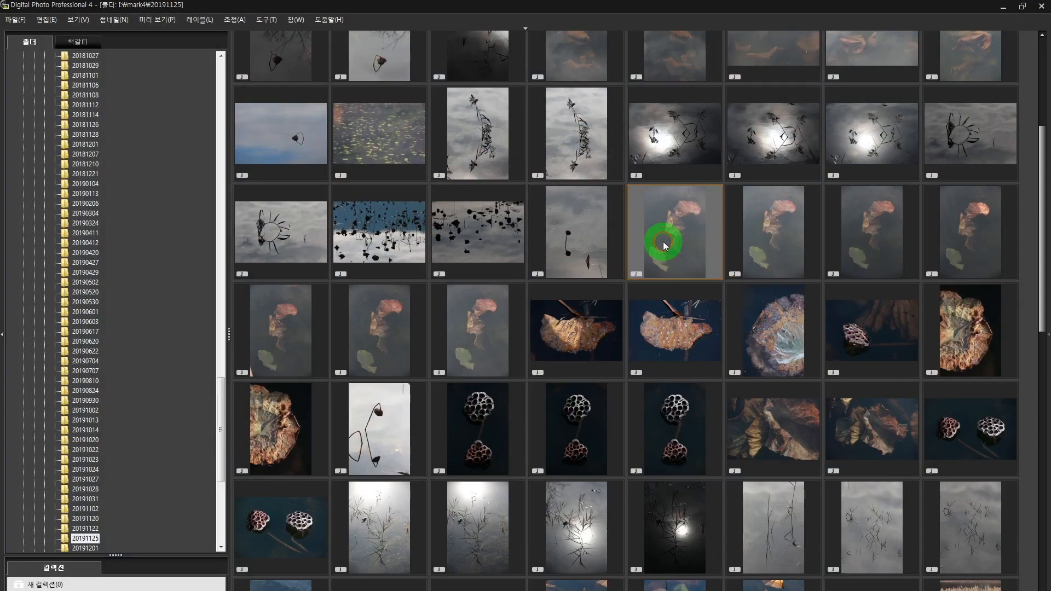
pyautogui.click(783, 234)
pyautogui.click(677, 237)
pyautogui.click(471, 332)
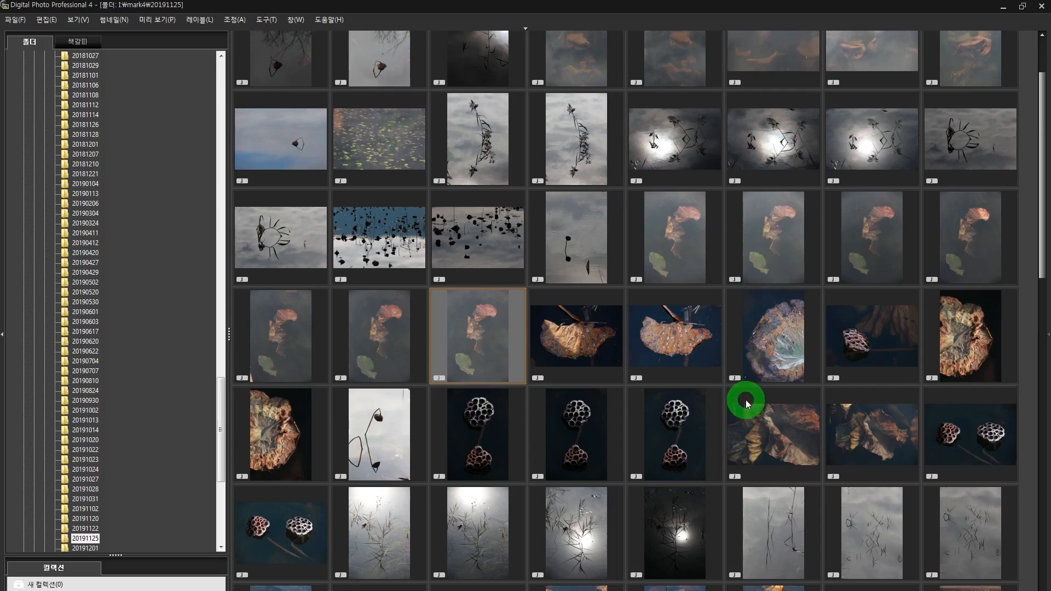
# Find the photo _Z7A0324, a bent lotus stem mirrored in pale grey water, among the folder's thumbnails and open it.
pyautogui.scroll(4, 776, 286)
pyautogui.scroll(-9, 756, 426)
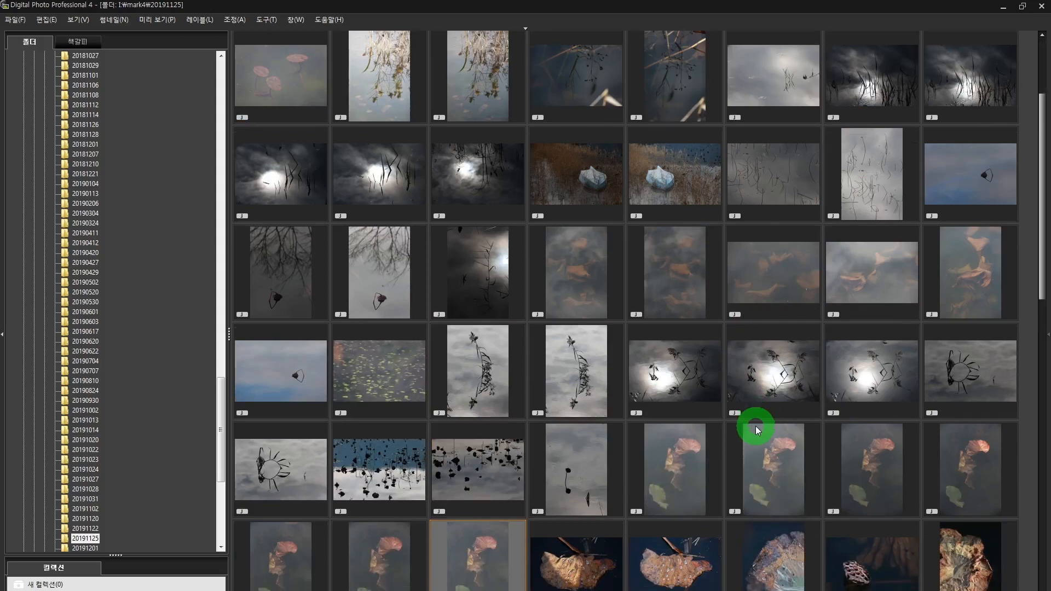
pyautogui.scroll(-7, 756, 426)
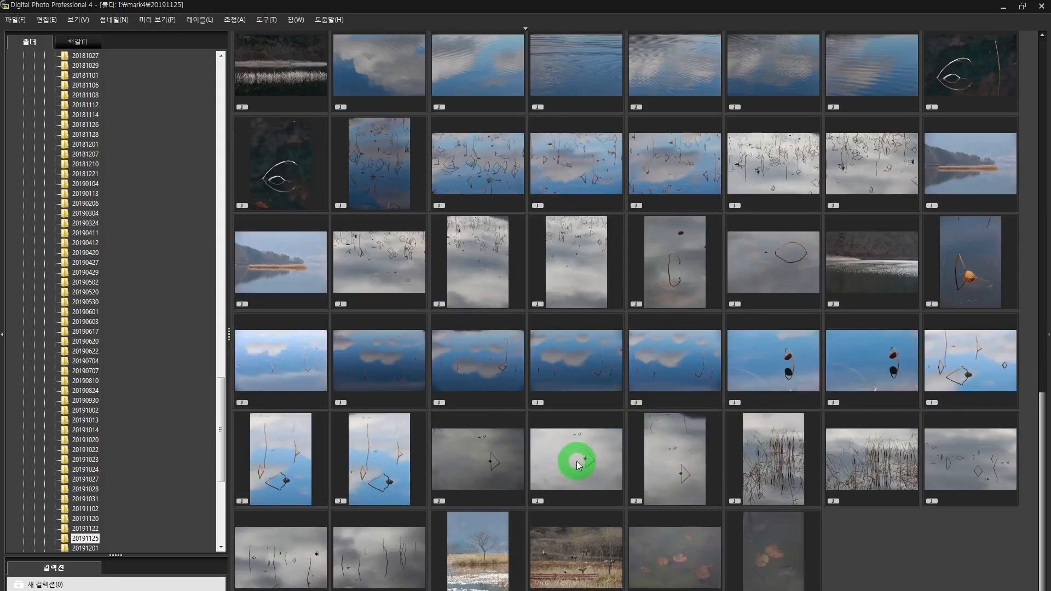
pyautogui.click(573, 463)
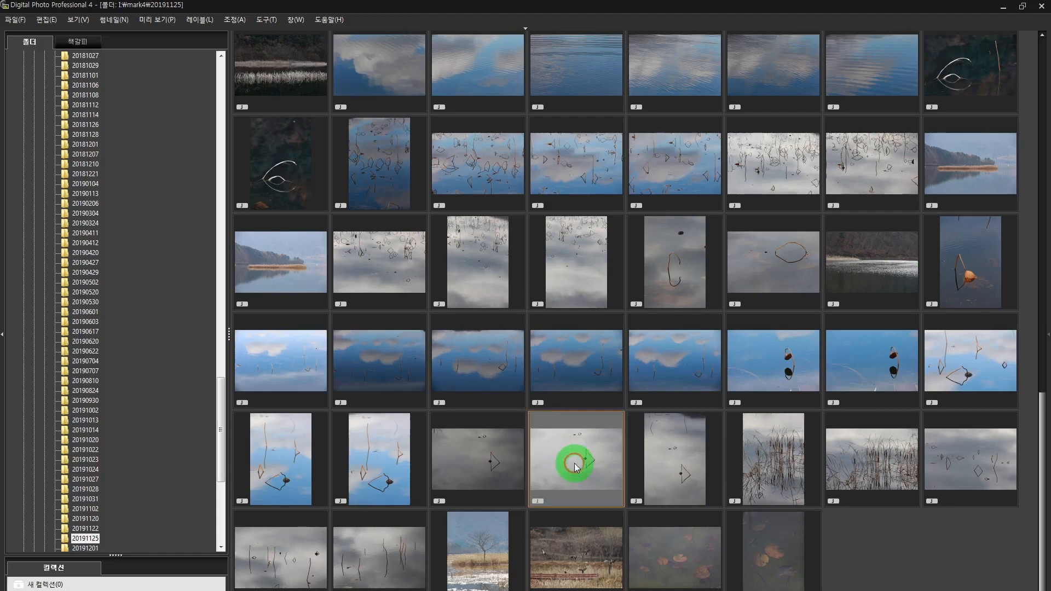
pyautogui.doubleClick(574, 463)
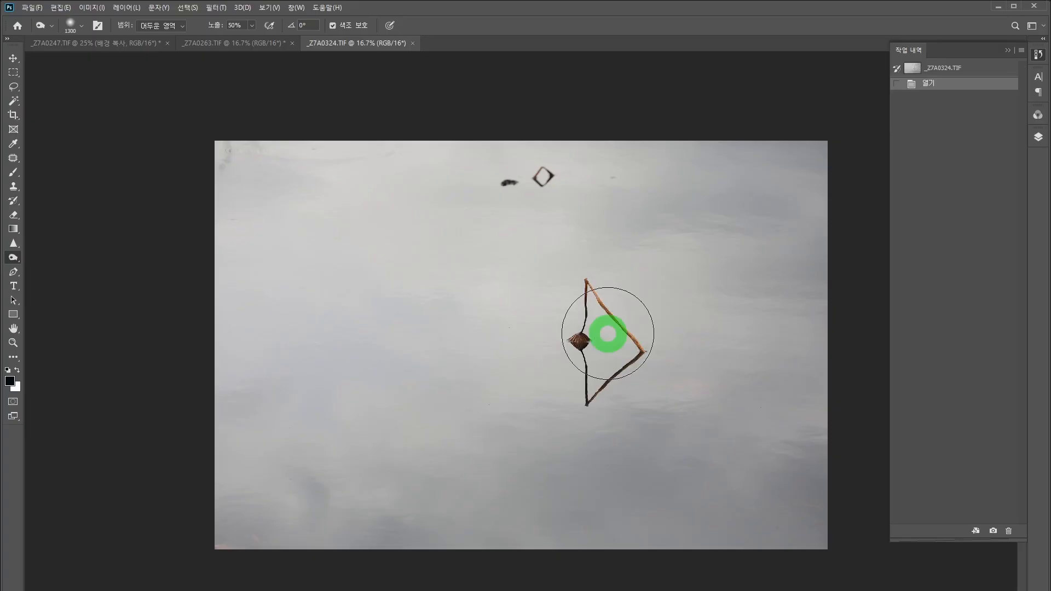
# Crop _Z7A0324.TIF in Photoshop by roughly a tenth from every side, keeping the bent lotus stem right of centre.
pyautogui.moveTo(605, 333)
pyautogui.mouseDown()
pyautogui.moveTo(567, 352)
pyautogui.moveTo(583, 325)
pyautogui.moveTo(582, 272)
pyautogui.moveTo(575, 377)
pyautogui.moveTo(606, 397)
pyautogui.moveTo(625, 351)
pyautogui.moveTo(588, 285)
pyautogui.moveTo(586, 341)
pyautogui.moveTo(482, 225)
pyautogui.moveTo(401, 218)
pyautogui.moveTo(558, 208)
pyautogui.moveTo(403, 216)
pyautogui.moveTo(307, 200)
pyautogui.moveTo(242, 210)
pyautogui.moveTo(168, 176)
pyautogui.moveTo(59, 157)
pyautogui.moveTo(30, 138)
pyautogui.mouseUp()
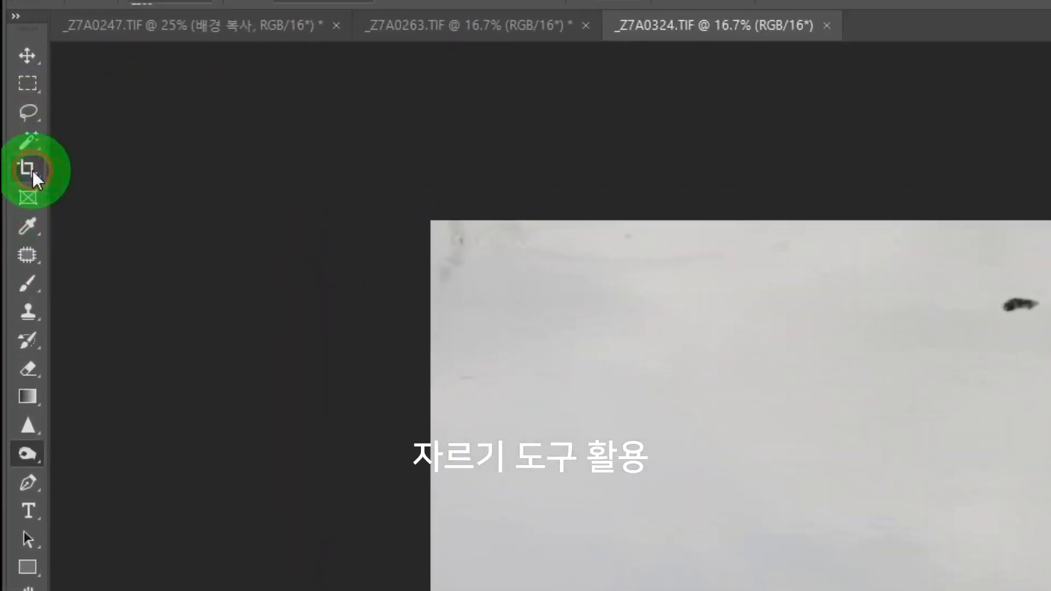
pyautogui.click(34, 177)
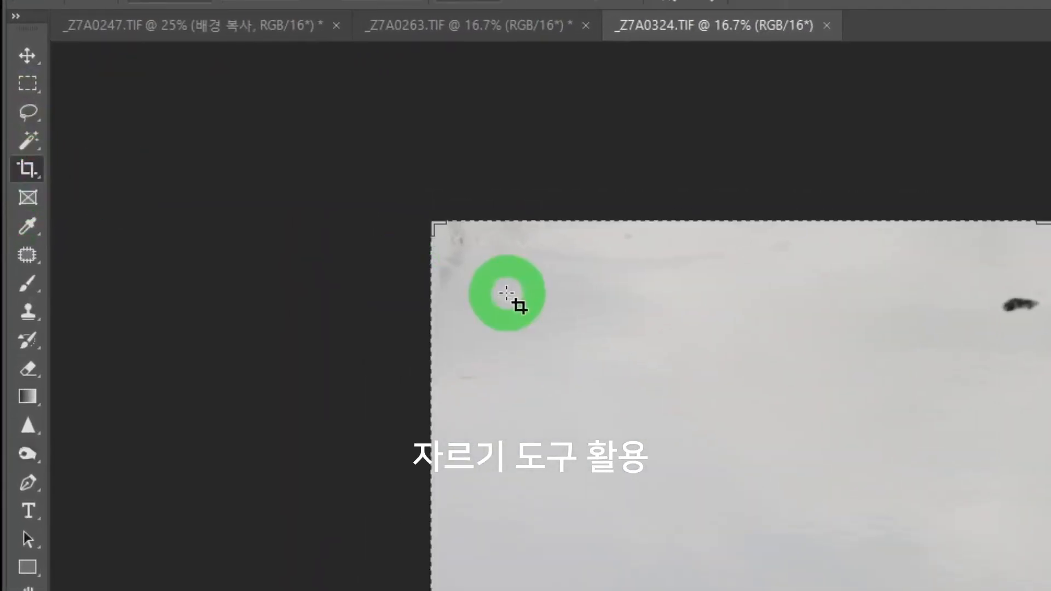
pyautogui.moveTo(218, 144); pyautogui.dragTo(277, 181)
pyautogui.moveTo(701, 456); pyautogui.dragTo(758, 491)
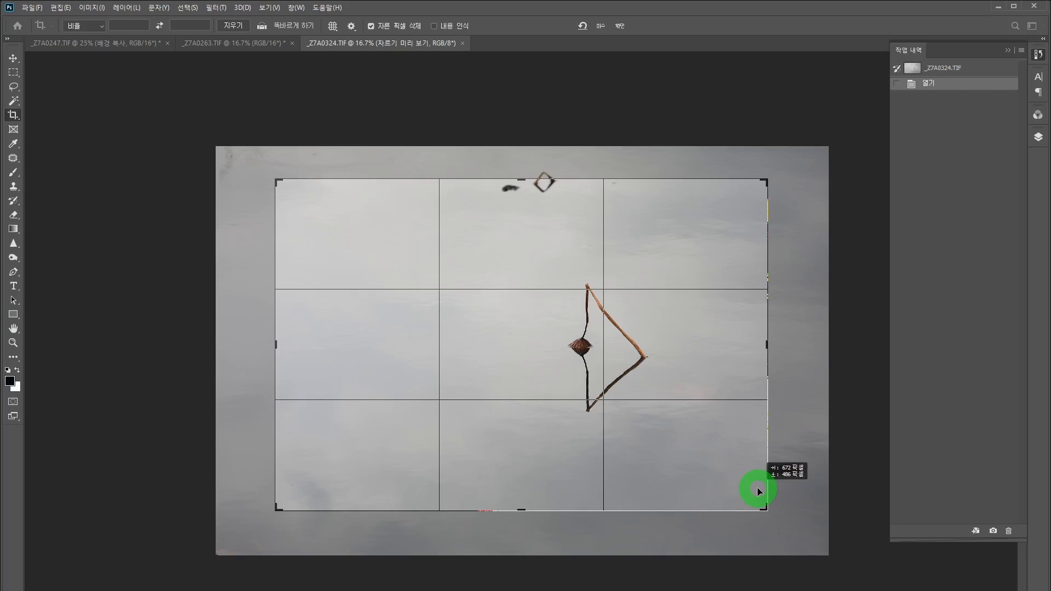
pyautogui.moveTo(760, 491); pyautogui.dragTo(759, 491)
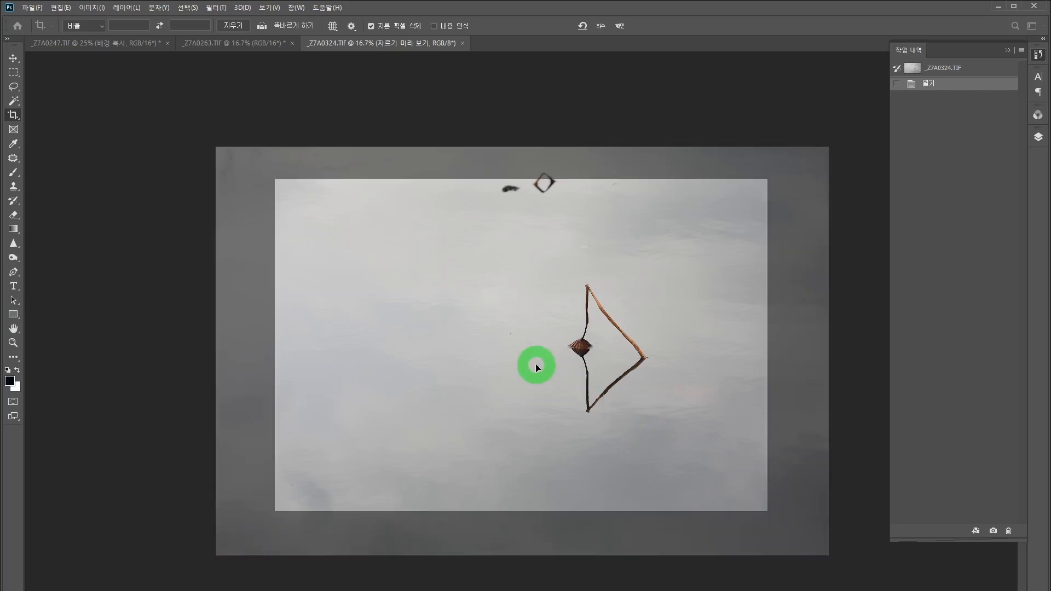
pyautogui.press('Return')
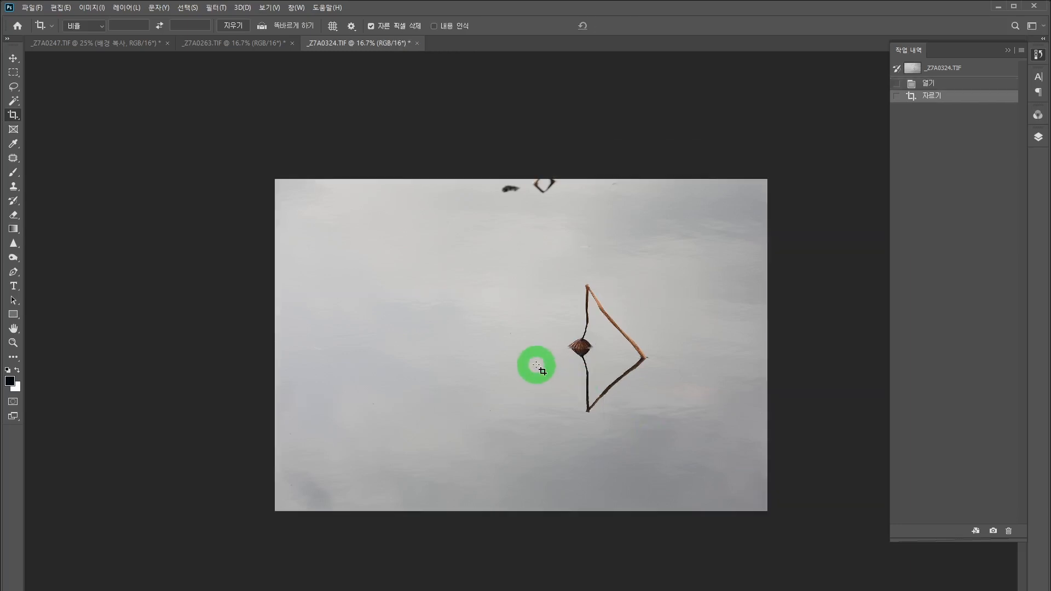
# Clone out the floating debris, the small diamond-shaped stem and the speck along the photo's upper edge with a 250-pixel Clone Stamp brush.
pyautogui.click(13, 185)
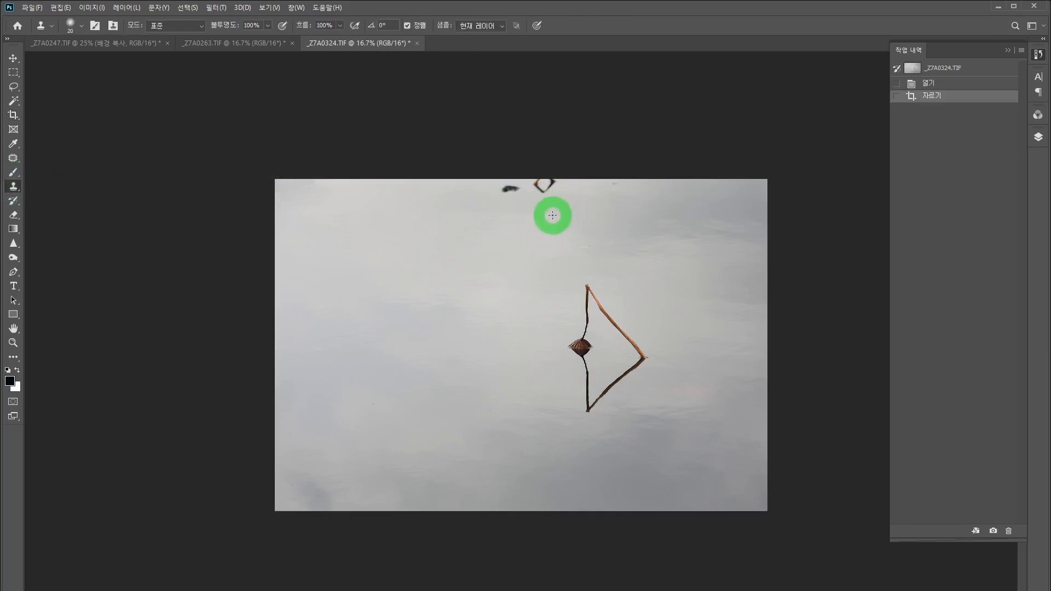
pyautogui.press(']')
pyautogui.press(']')
pyautogui.press(']')
pyautogui.press(']')
pyautogui.press(']')
pyautogui.press(']')
pyautogui.press(']')
pyautogui.press(']')
pyautogui.press(']')
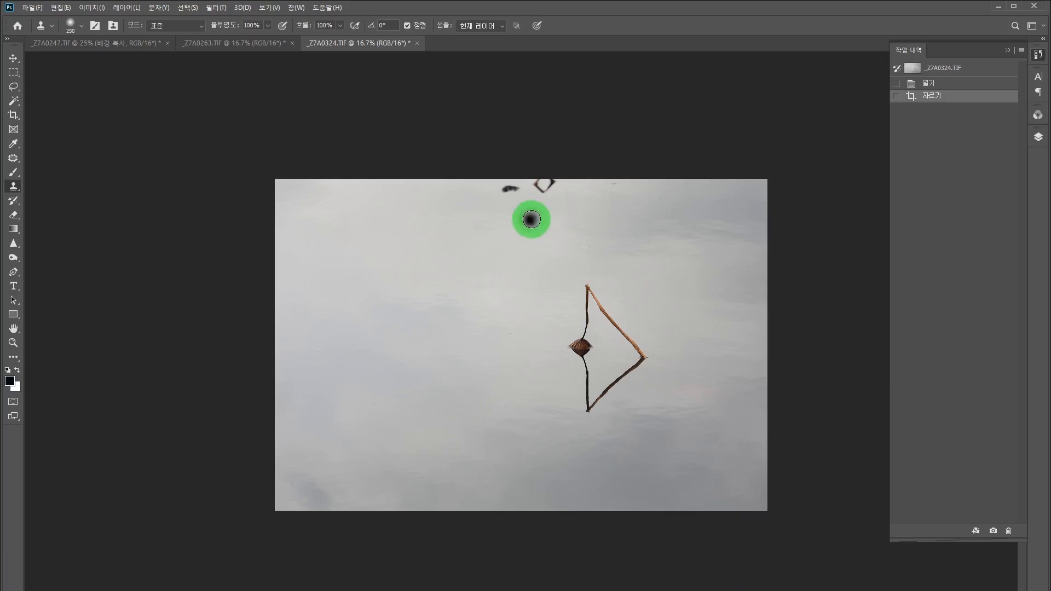
pyautogui.keyDown('alt'); pyautogui.click(546, 198); pyautogui.keyUp('alt')
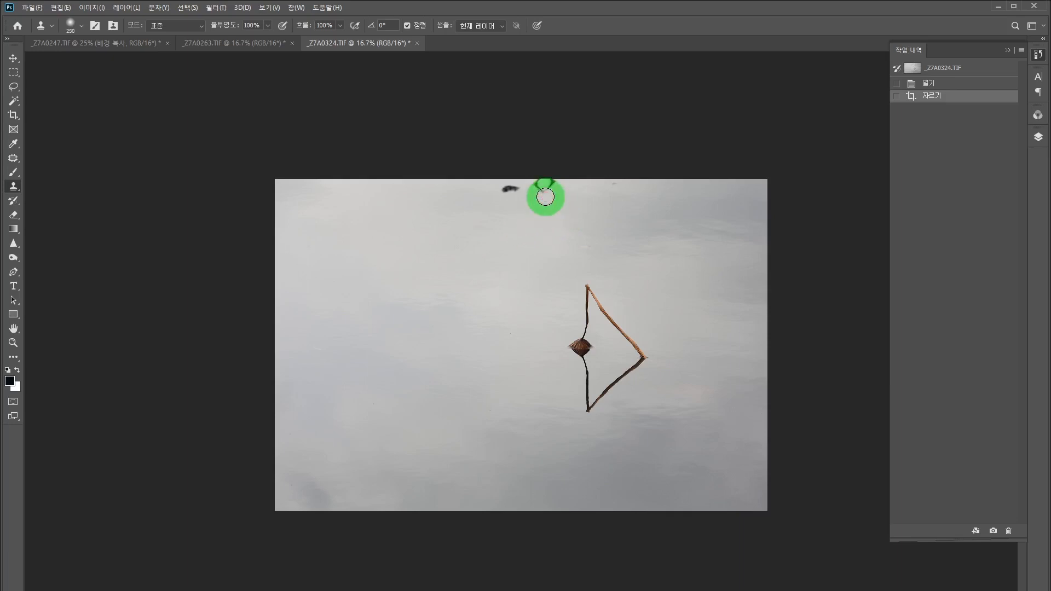
pyautogui.moveTo(543, 193)
pyautogui.mouseDown()
pyautogui.moveTo(535, 183)
pyautogui.moveTo(546, 180)
pyautogui.moveTo(492, 186)
pyautogui.mouseUp()
pyautogui.keyDown('alt'); pyautogui.click(525, 203); pyautogui.keyUp('alt')
pyautogui.moveTo(596, 202); pyautogui.dragTo(615, 182)
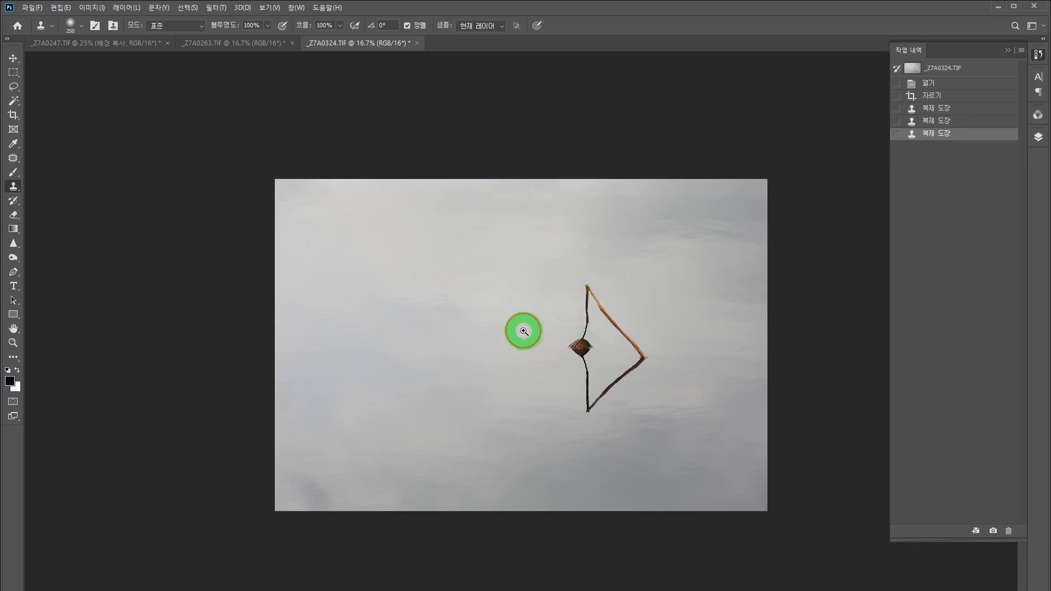
# Raise the whole photo's saturation with a Hue/Saturation adjustment so the stem's orange is stronger, and apply it.
pyautogui.hotkey('ctrl', '+')
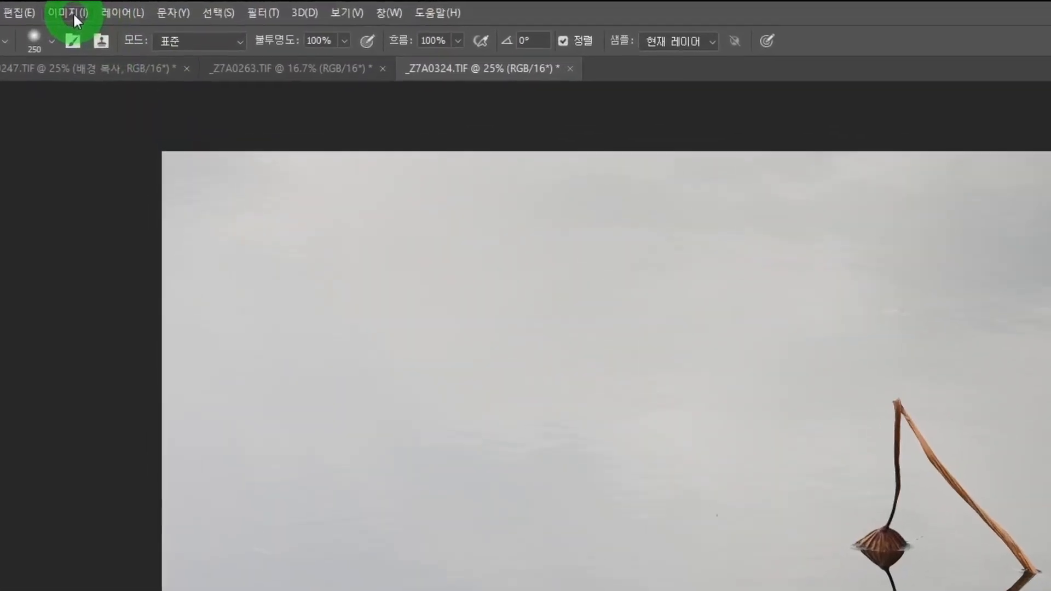
pyautogui.click(91, 8)
pyautogui.moveTo(66, 74)
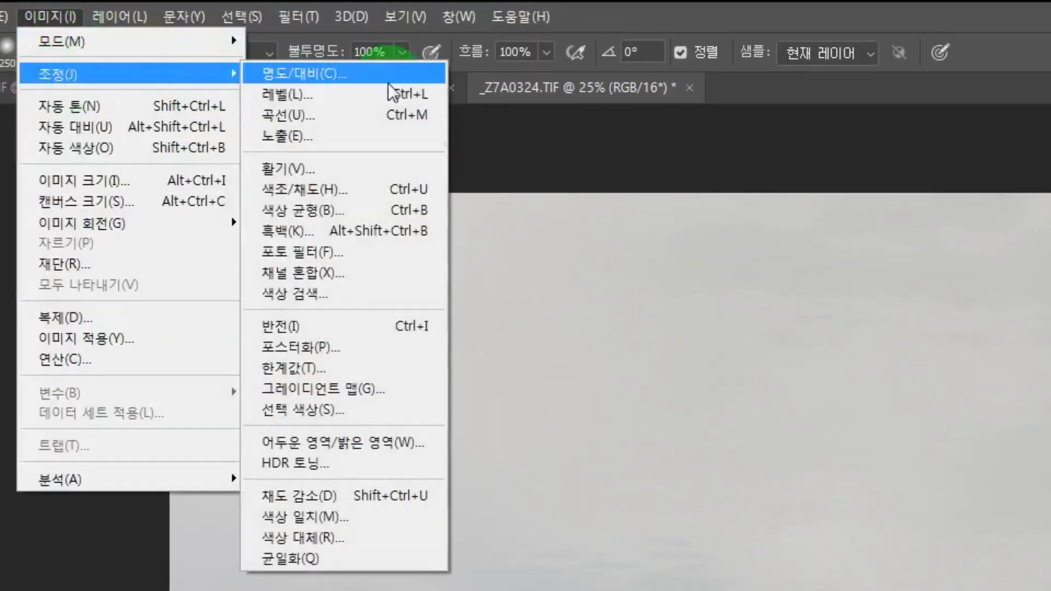
pyautogui.click(357, 186)
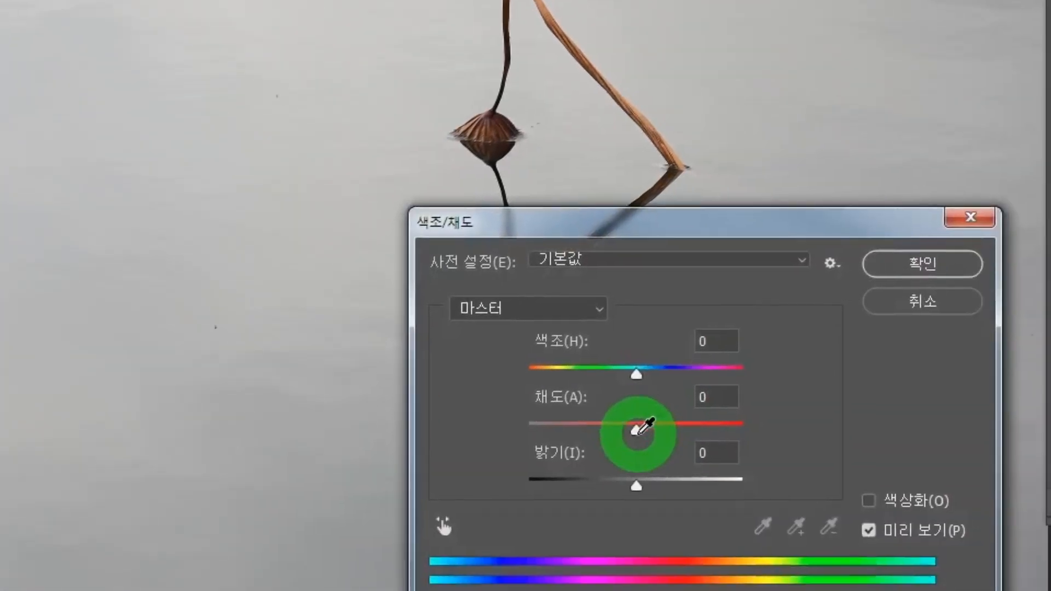
pyautogui.moveTo(643, 426); pyautogui.dragTo(678, 429)
pyautogui.click(914, 270)
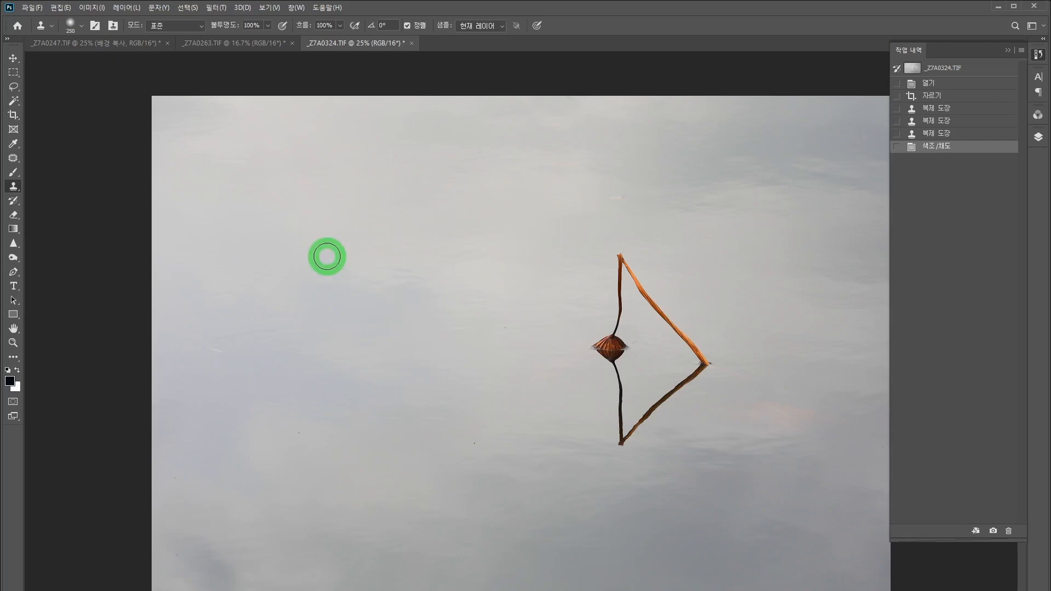
# Turn the water neutral grey with Replace Color, sampling the water at fuzziness 157 and setting saturation to -100, and apply it.
pyautogui.click(93, 8)
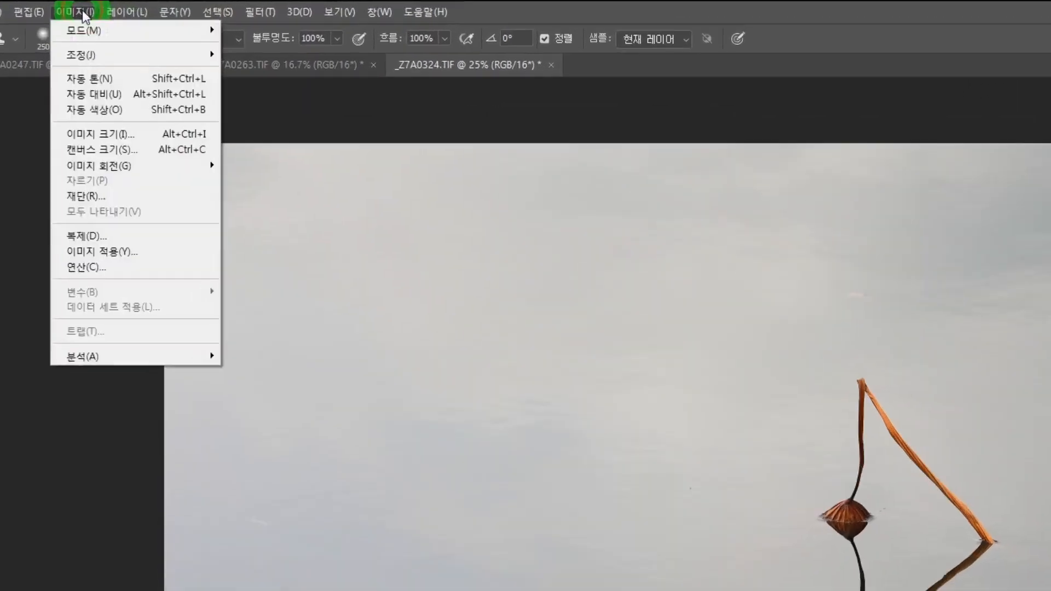
pyautogui.moveTo(93, 57)
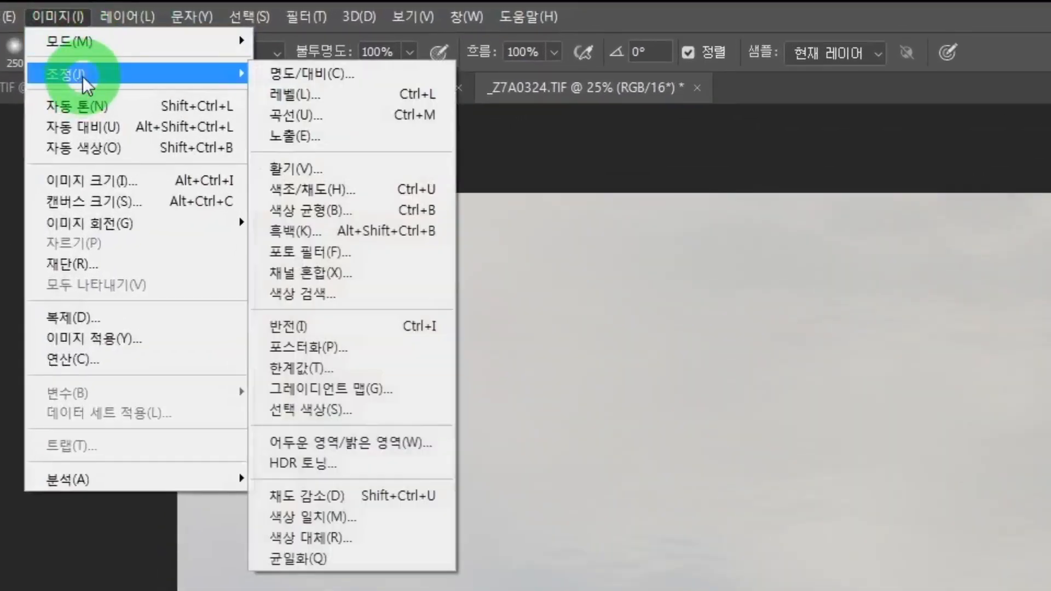
pyautogui.click(364, 534)
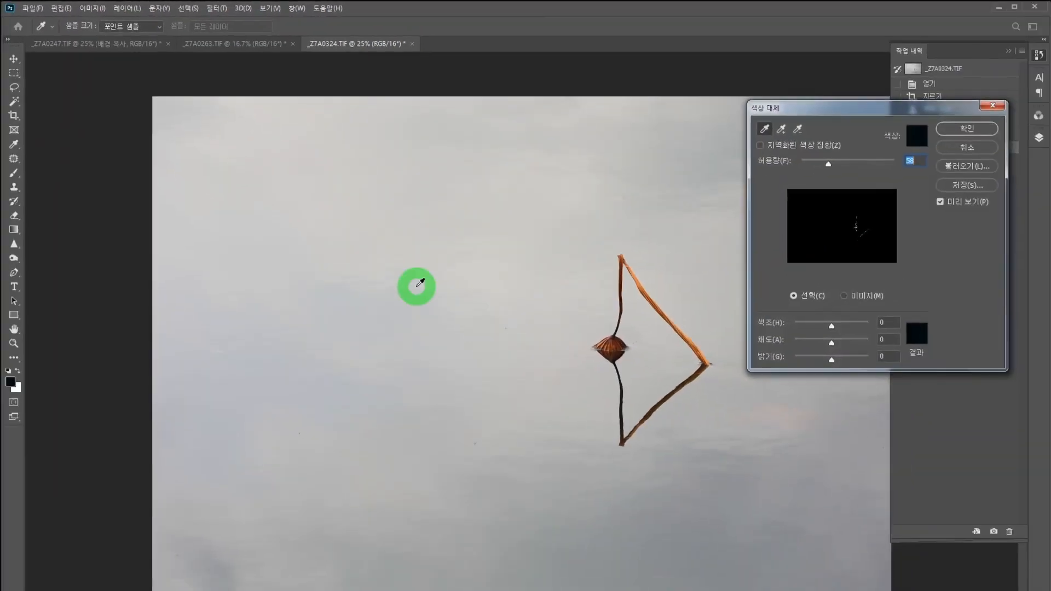
pyautogui.click(450, 335)
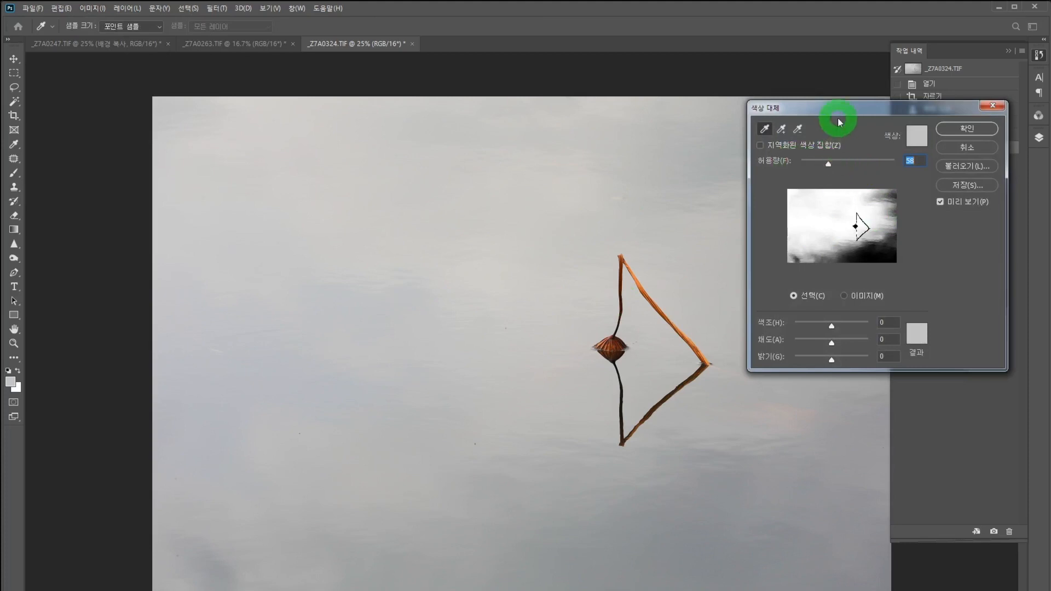
pyautogui.click(417, 347)
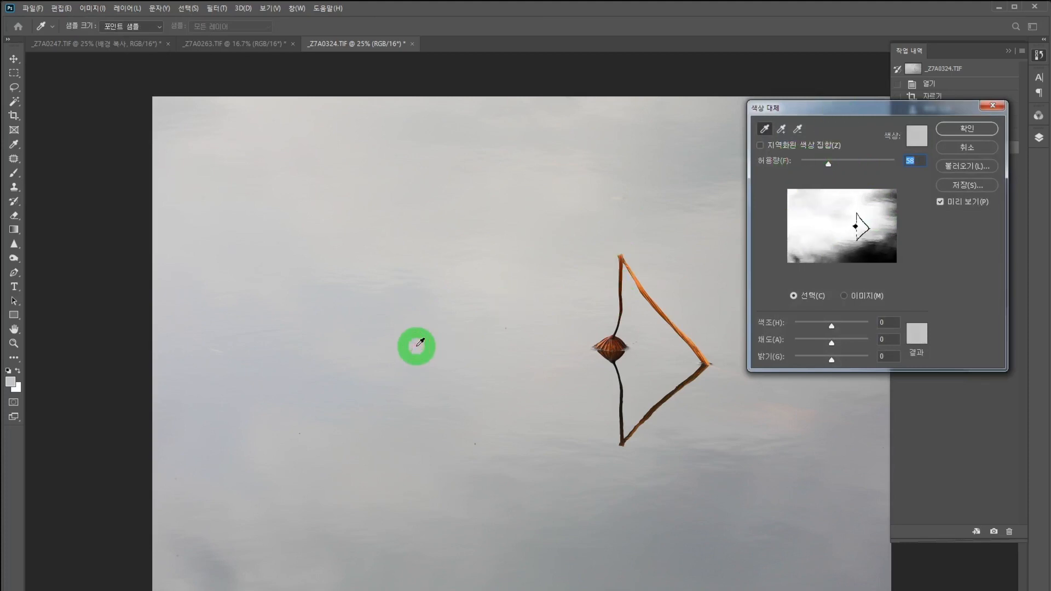
pyautogui.moveTo(828, 164); pyautogui.dragTo(875, 165)
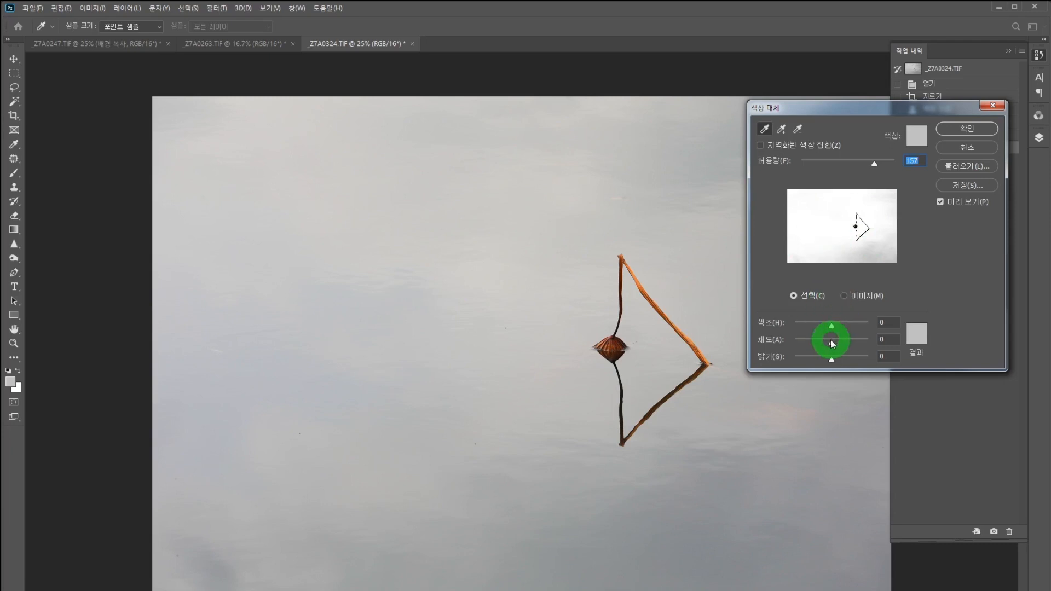
pyautogui.moveTo(831, 343); pyautogui.dragTo(780, 346)
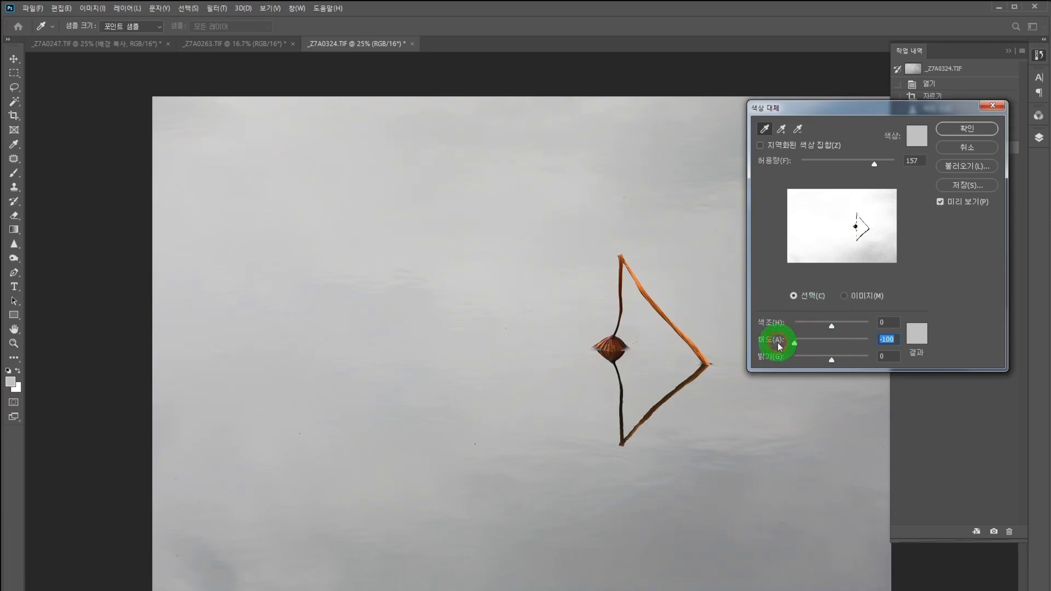
pyautogui.click(953, 129)
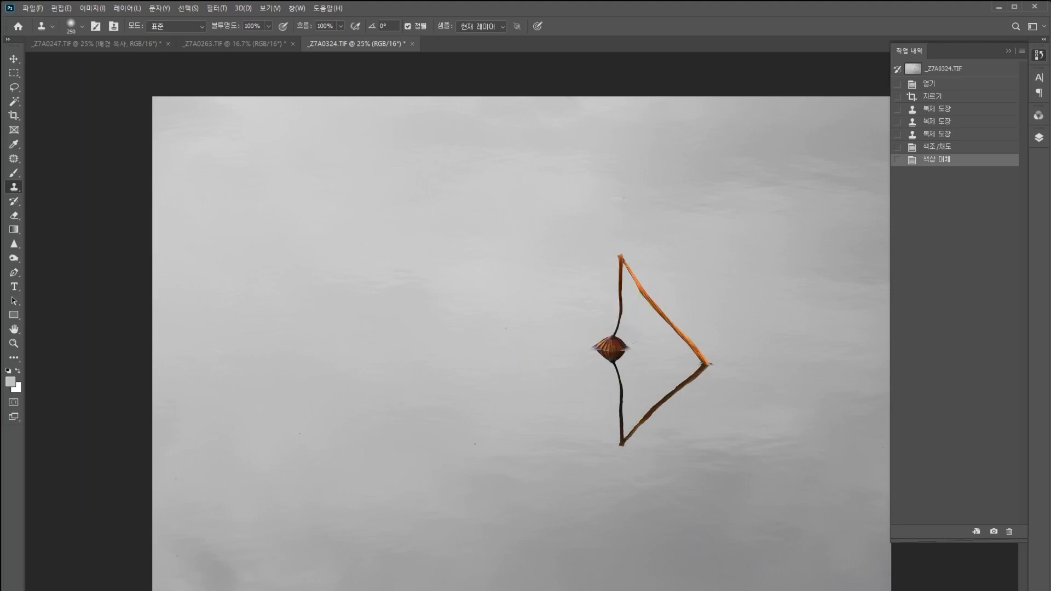
# Switch to Digital Photo Professional, view the original _Z7A0324.JPG, and return to the folder's thumbnails.
pyautogui.hotkey('alt', 'Tab')
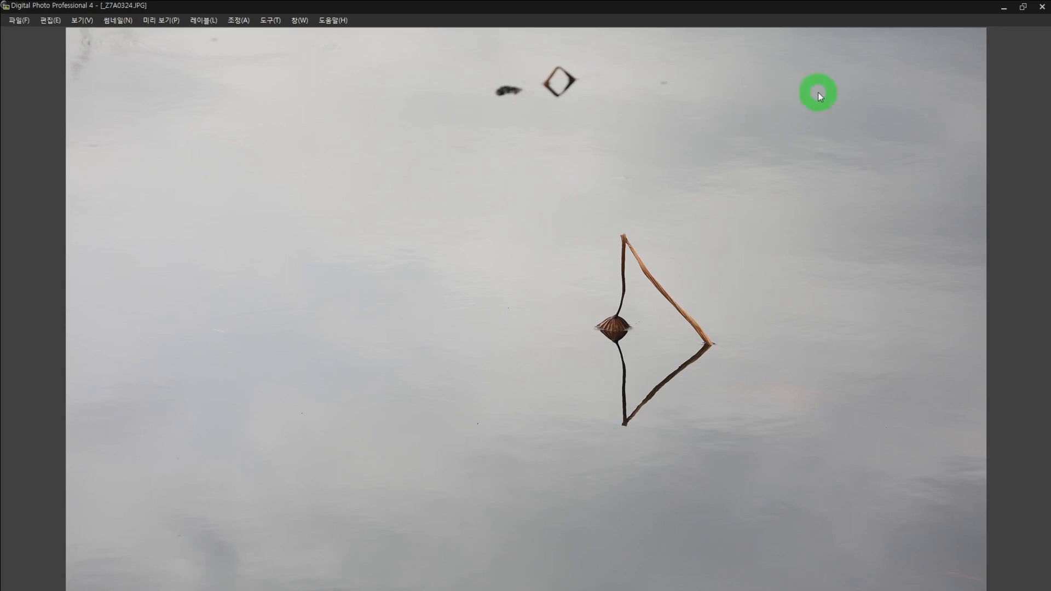
pyautogui.click(1042, 6)
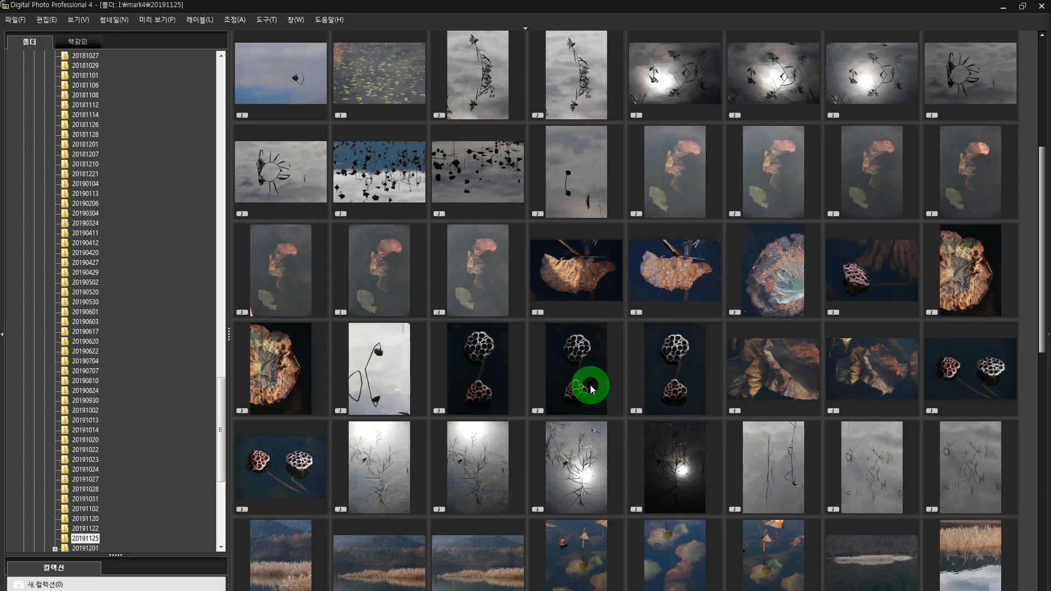
pyautogui.click(670, 190)
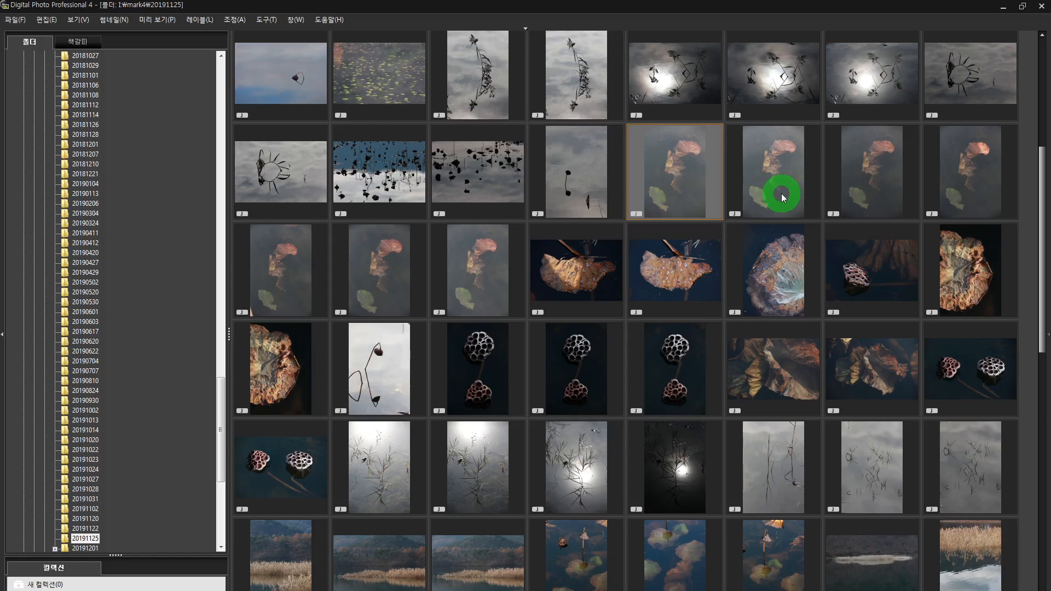
# View the dark lotus seed pod shots _Z7A0259.JPG and _Z7A0260.JPG at full size, one after the other.
pyautogui.click(478, 368)
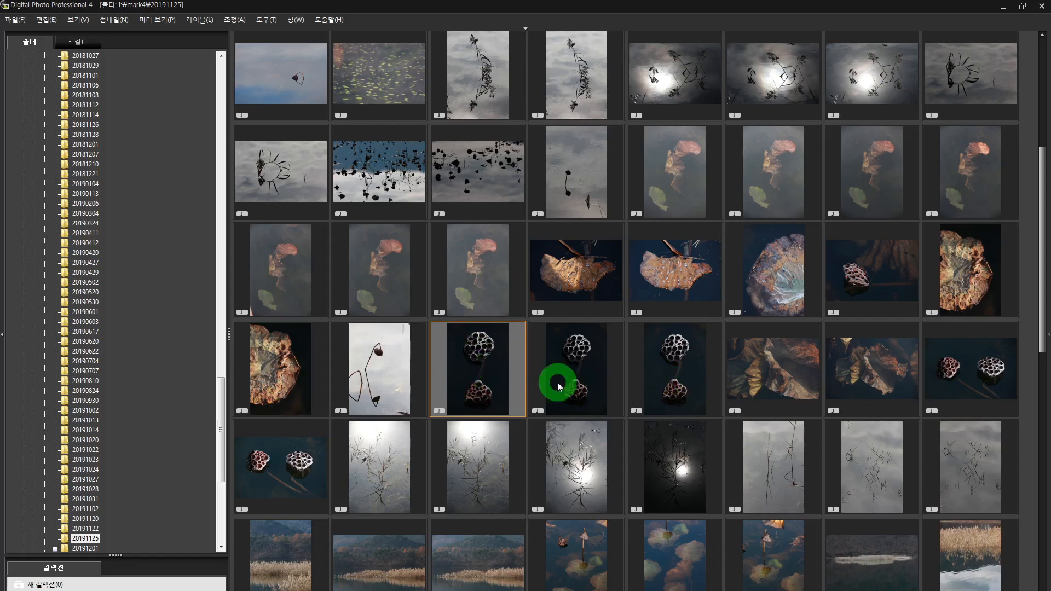
pyautogui.doubleClick(483, 370)
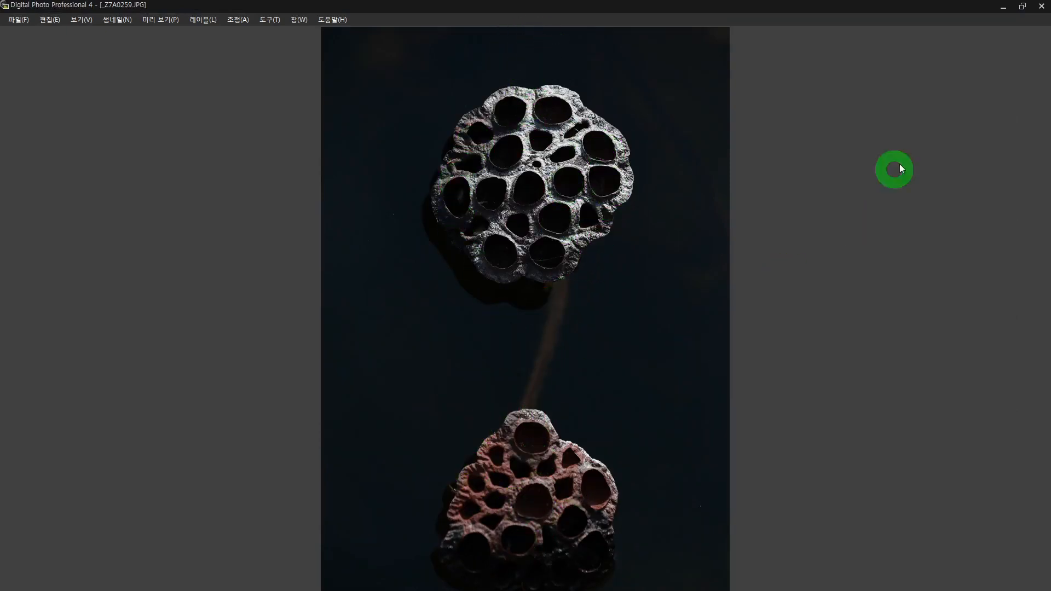
pyautogui.click(1042, 6)
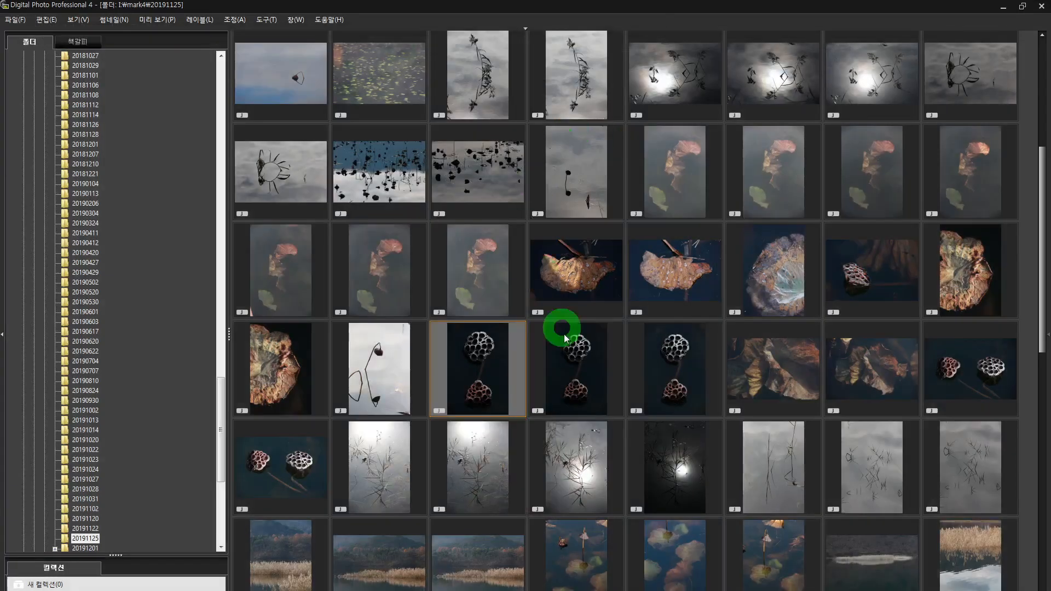
pyautogui.click(591, 383)
pyautogui.doubleClick(590, 384)
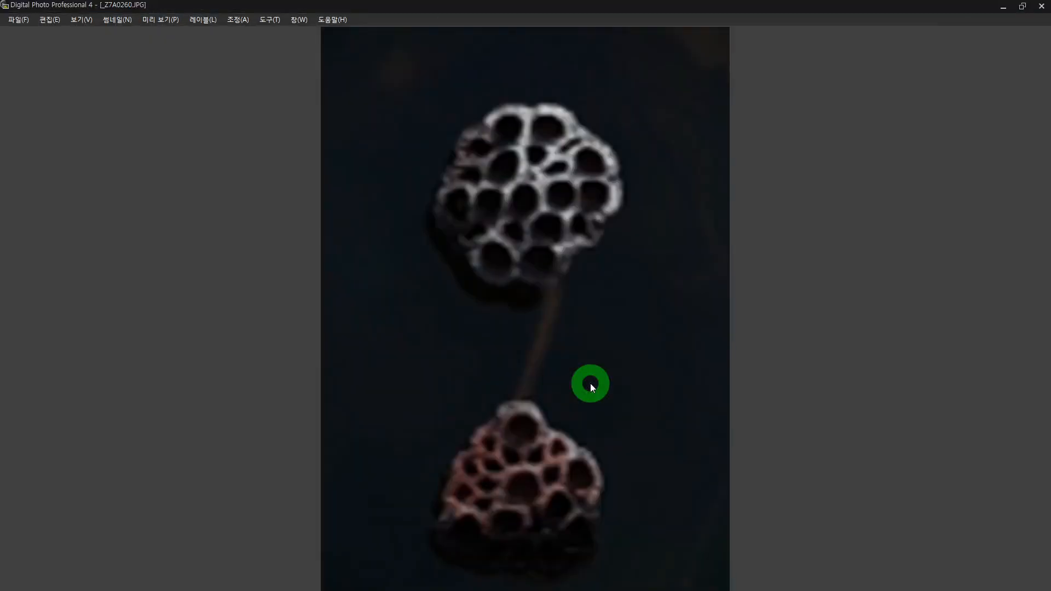